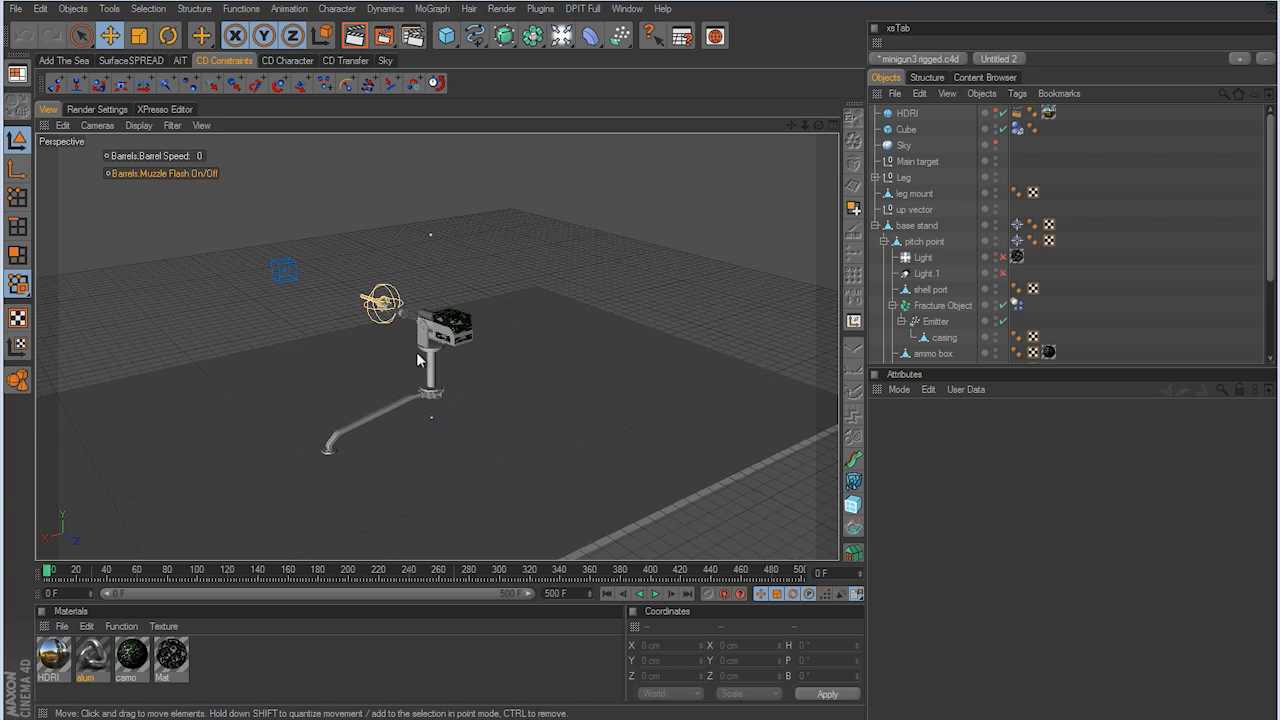
Preview the existing casing emission in the animation, return to the first frame, and inspect the Emitter's particle settings
{"action": "scroll", "coordinate": [1070, 230], "scroll_direction": "down", "scroll_amount": 2}
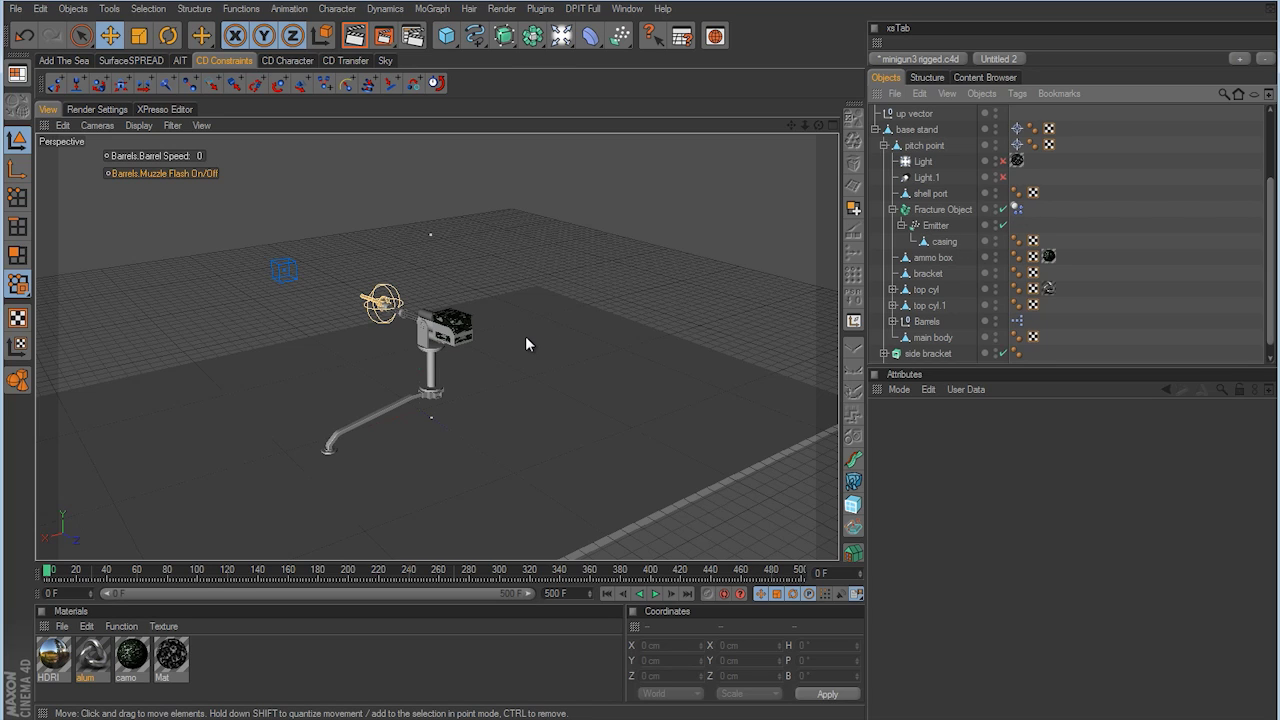
{"action": "left_click", "coordinate": [940, 226]}
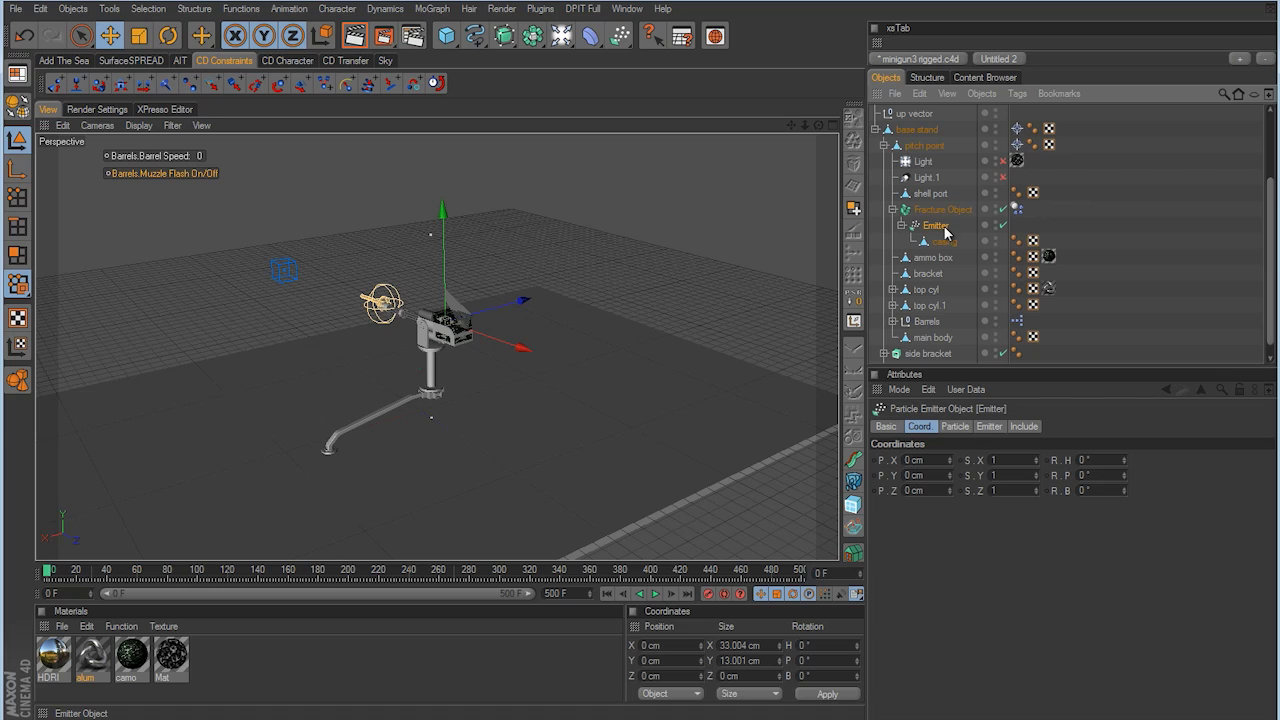
{"action": "left_click_drag", "start_coordinate": [670, 319], "coordinate": [638, 369], "text": "alt"}
{"action": "scroll", "coordinate": [640, 370], "scroll_direction": "up", "scroll_amount": 5}
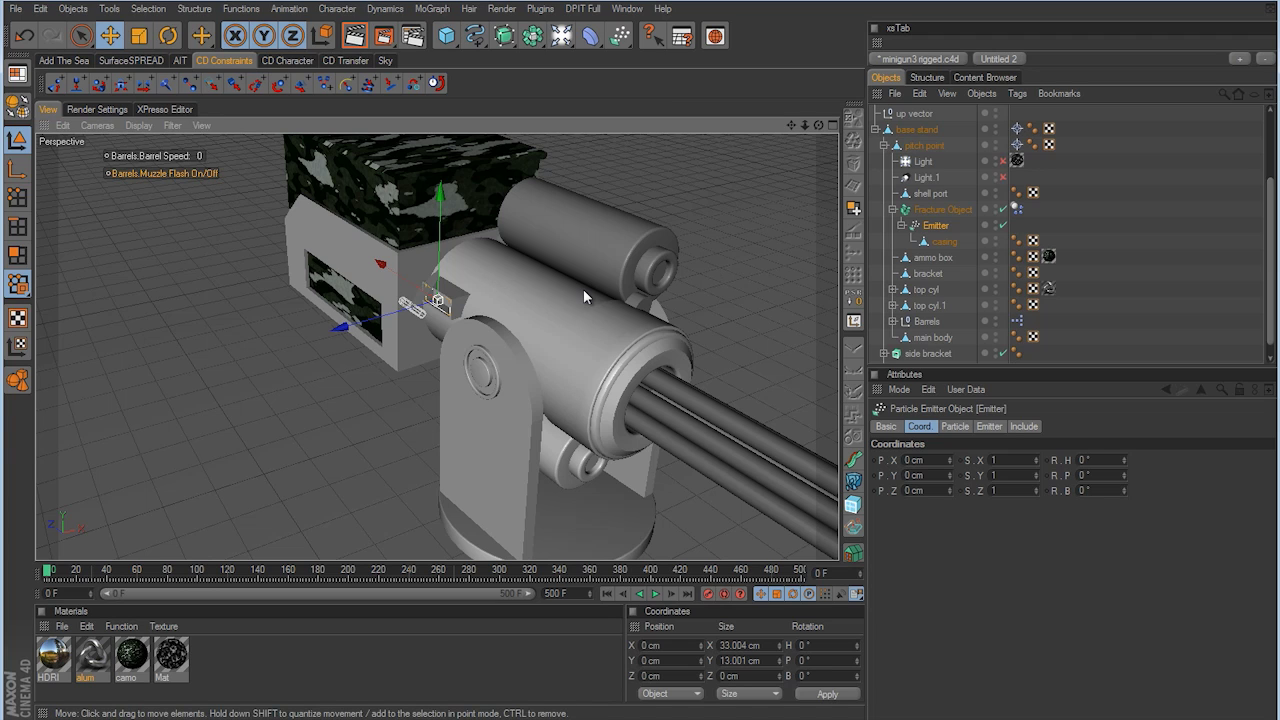
{"action": "left_click", "coordinate": [656, 594]}
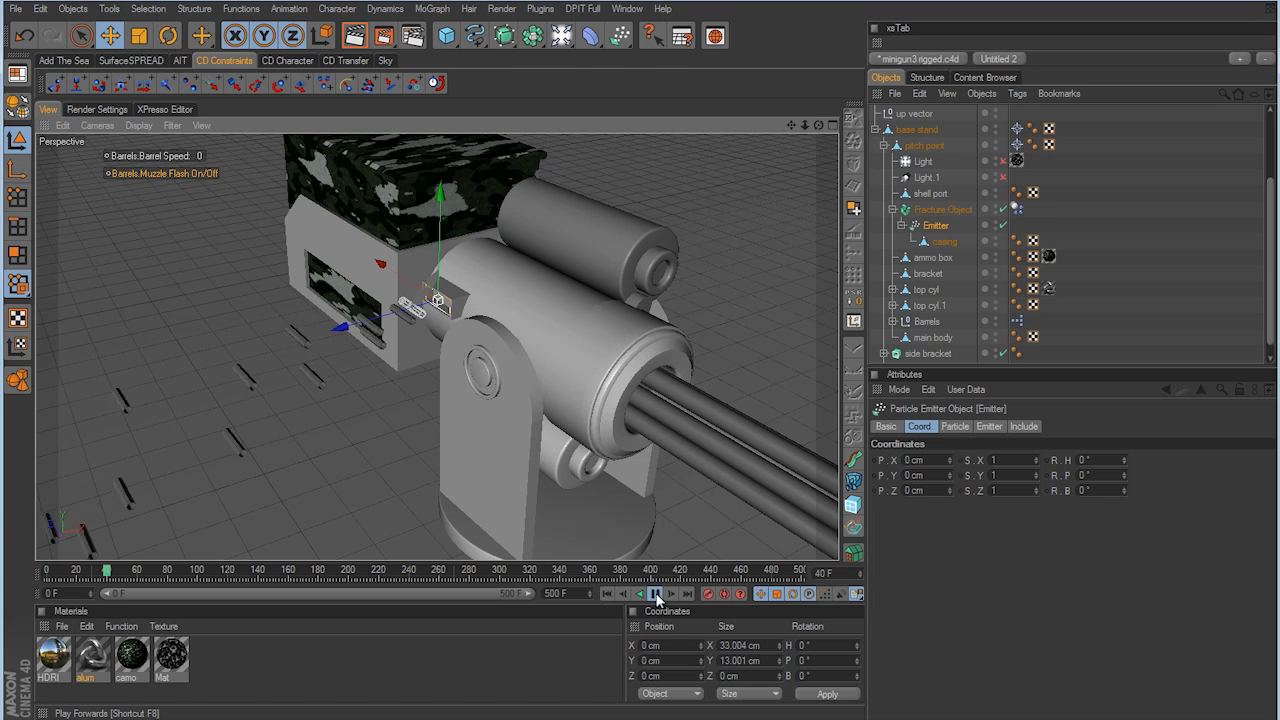
{"action": "left_click", "coordinate": [656, 594]}
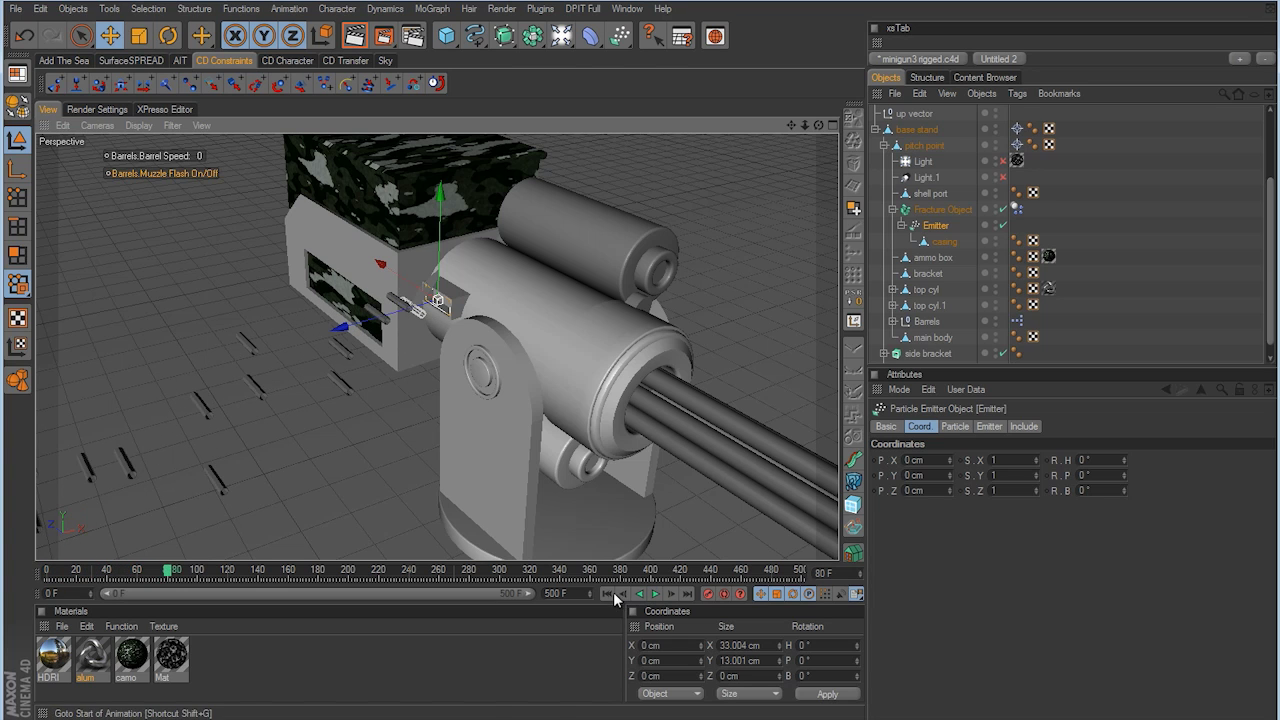
{"action": "left_click", "coordinate": [607, 594]}
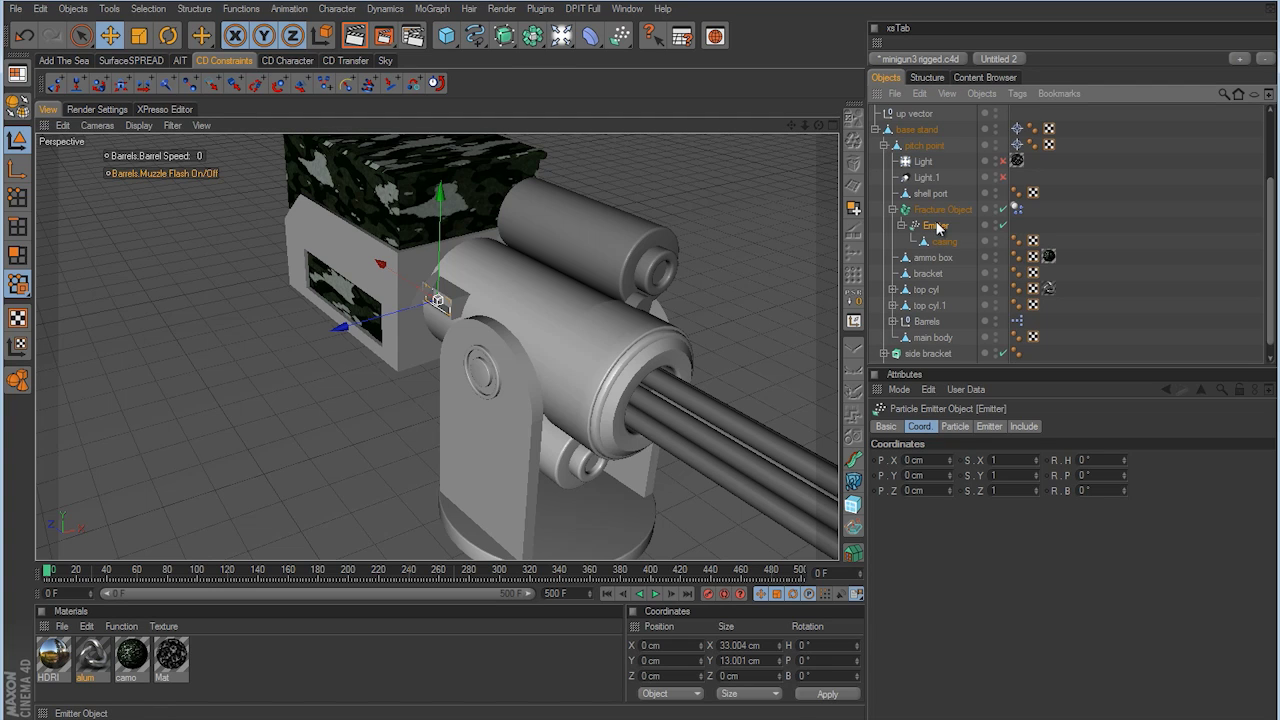
{"action": "left_click", "coordinate": [958, 428]}
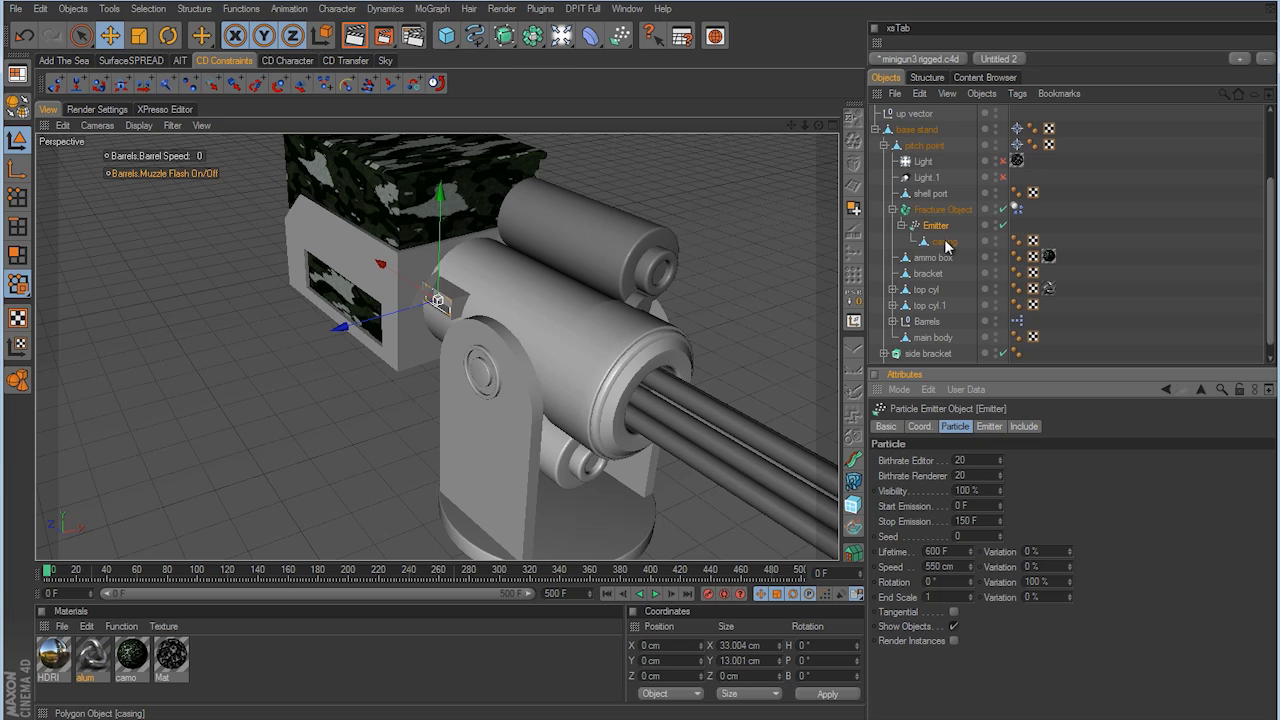
Move the casing out of the Emitter to above the Fracture Object, and delete the Fracture Object with its Emitter
{"action": "left_click_drag", "start_coordinate": [946, 247], "coordinate": [928, 207]}
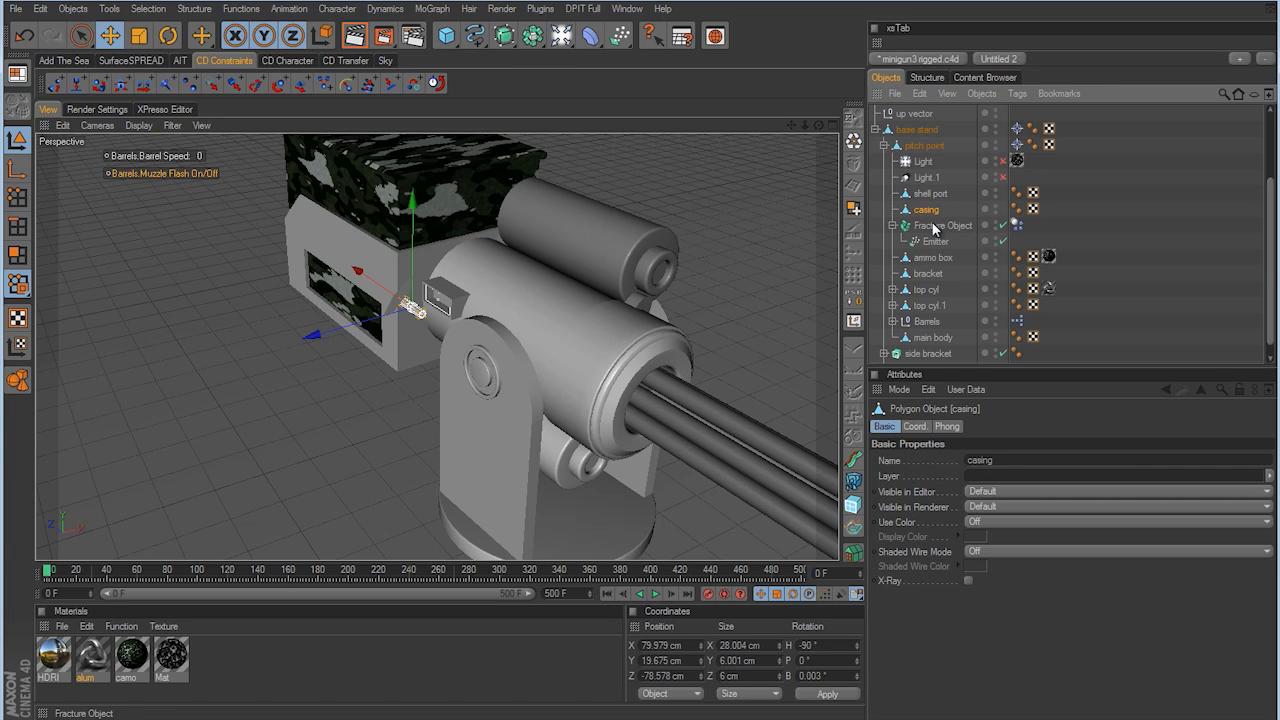
{"action": "left_click", "coordinate": [933, 226]}
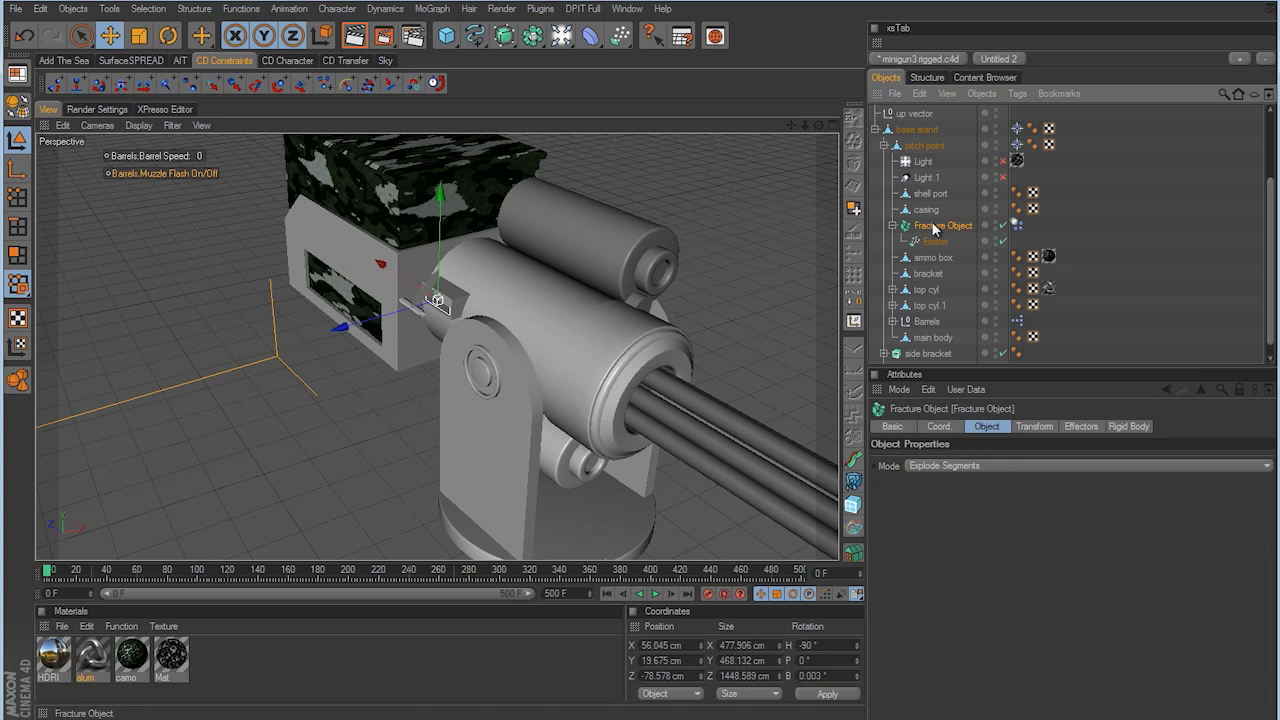
{"action": "key", "text": "Delete"}
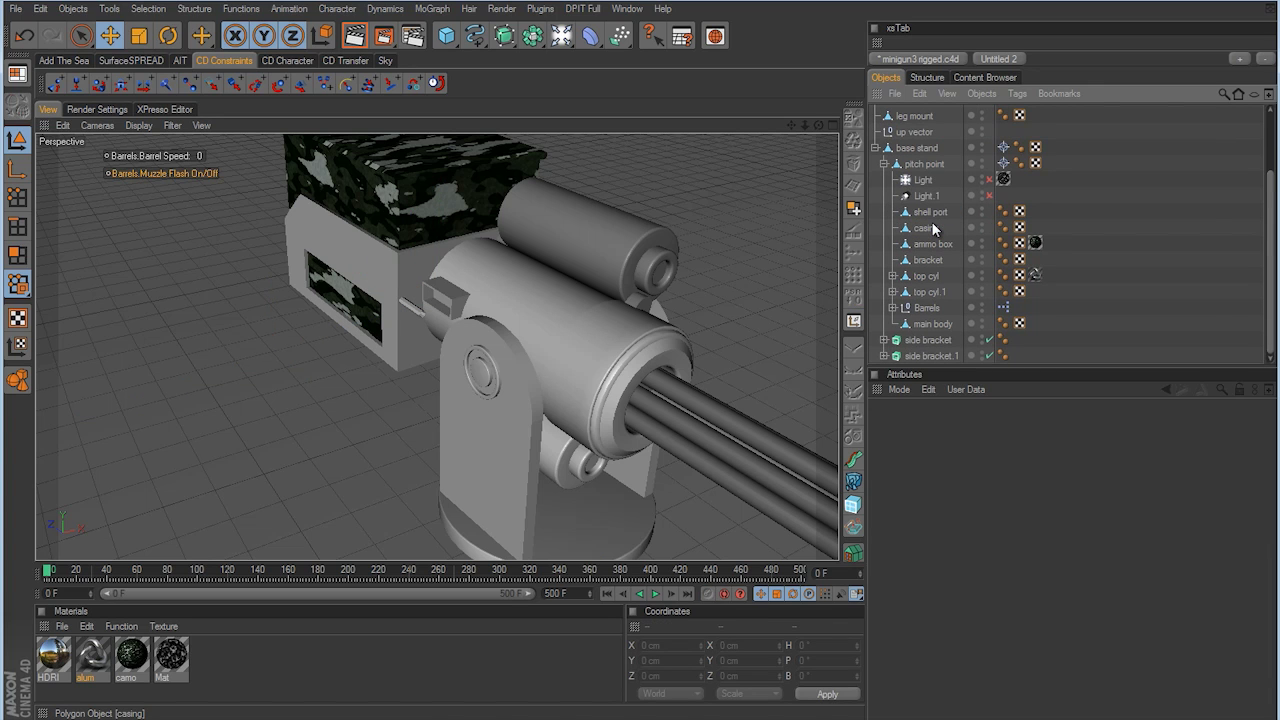
Add a MoGraph Cloner object to the scene
{"action": "left_click_drag", "start_coordinate": [1271, 250], "coordinate": [1271, 194]}
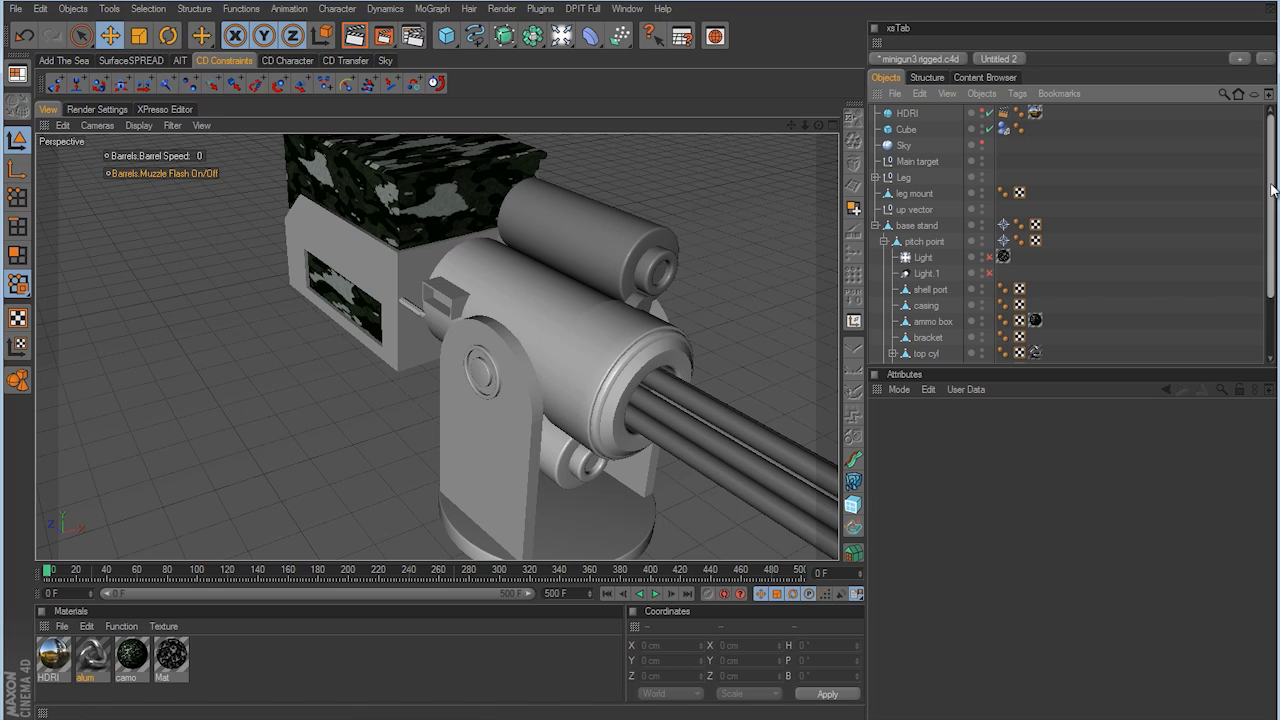
{"action": "scroll", "coordinate": [643, 352], "scroll_direction": "down", "scroll_amount": 3}
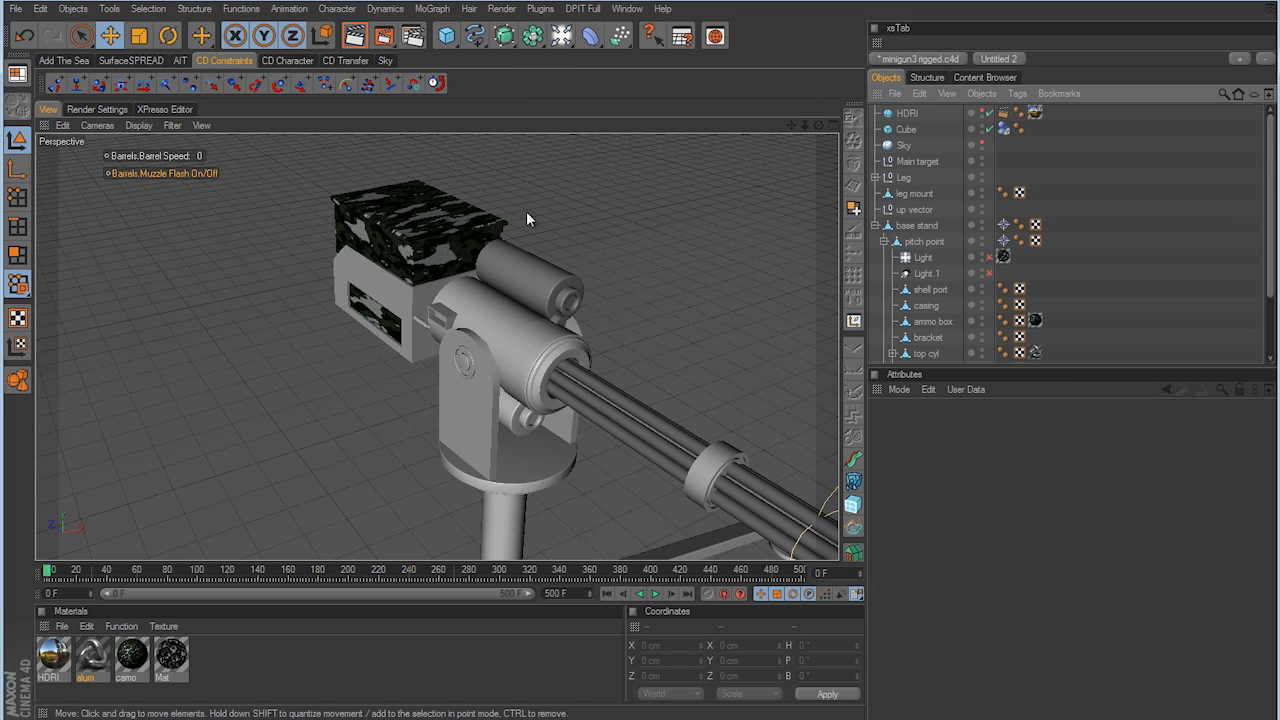
{"action": "left_click", "coordinate": [434, 9]}
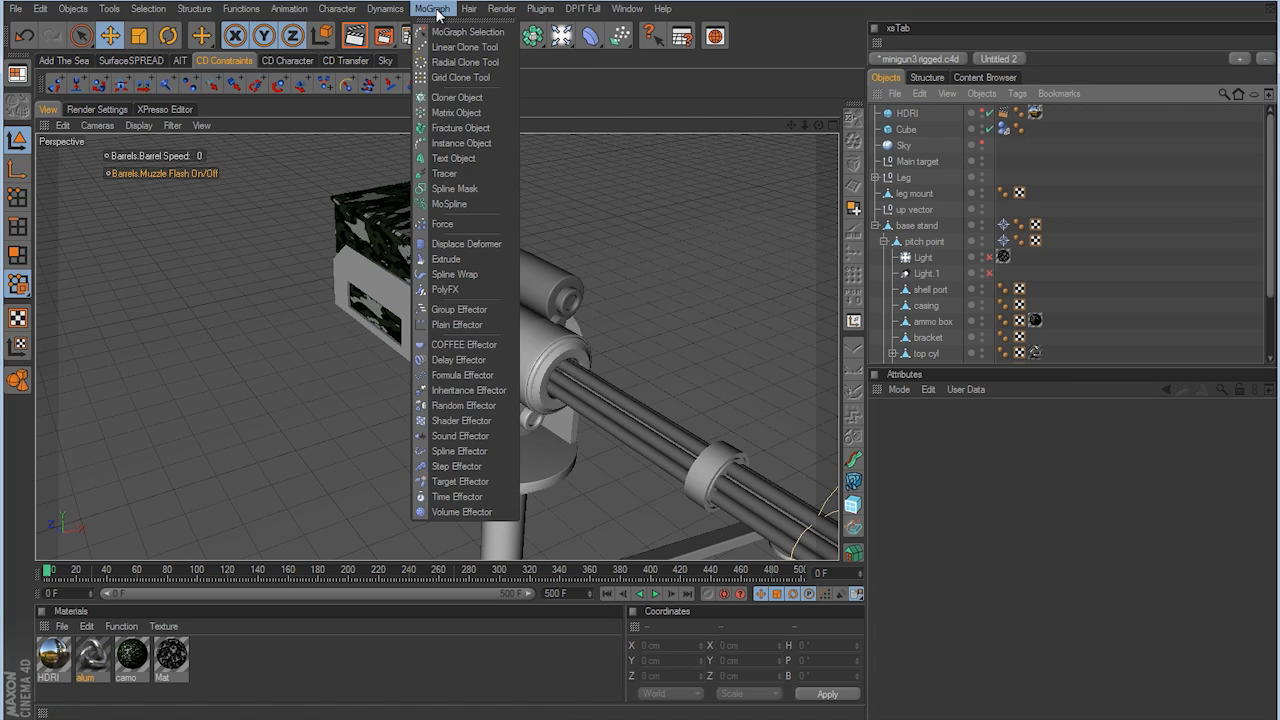
{"action": "left_click", "coordinate": [467, 99]}
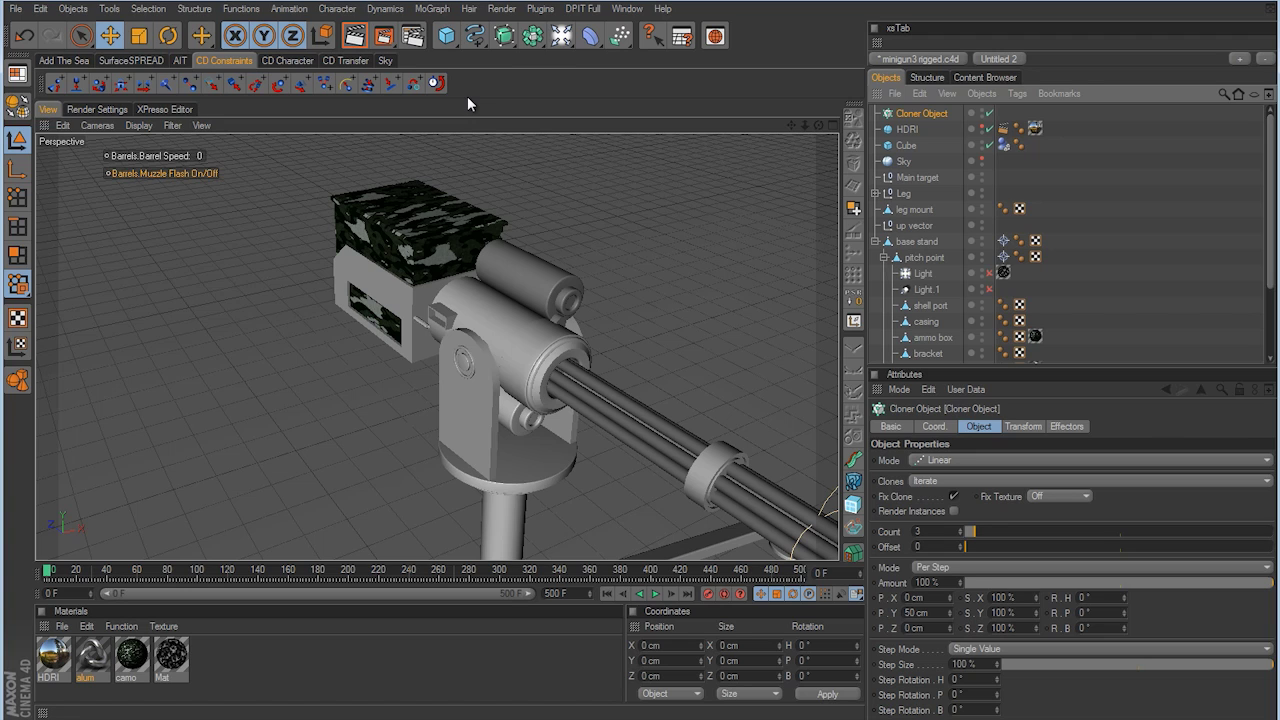
Open the Content Browser and expand its Presets library
{"action": "left_click", "coordinate": [982, 80]}
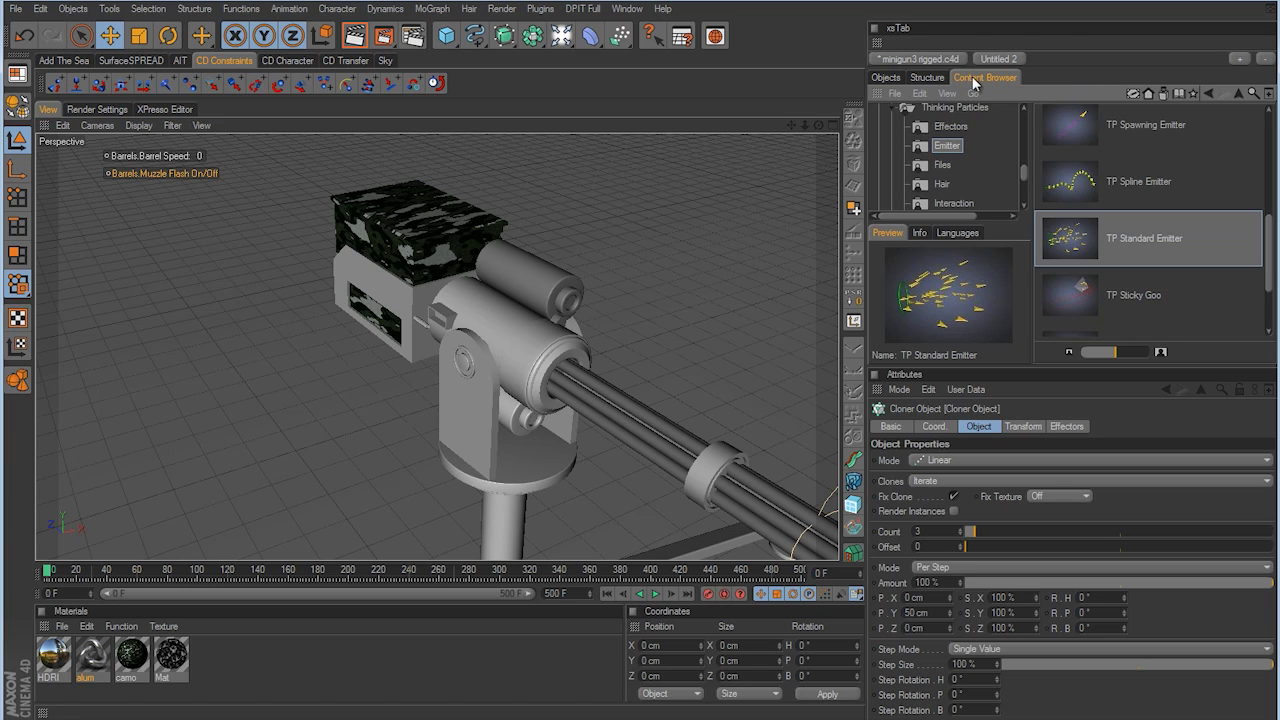
{"action": "left_click", "coordinate": [627, 9]}
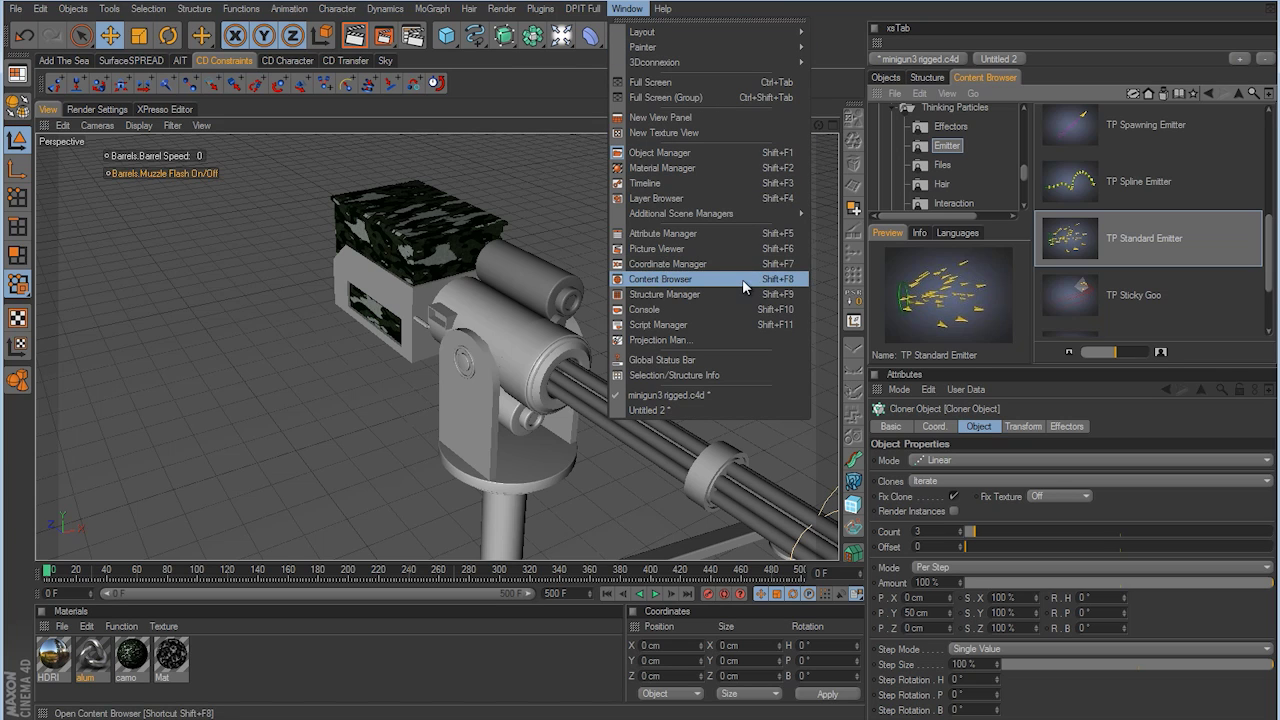
{"action": "left_click", "coordinate": [1090, 38]}
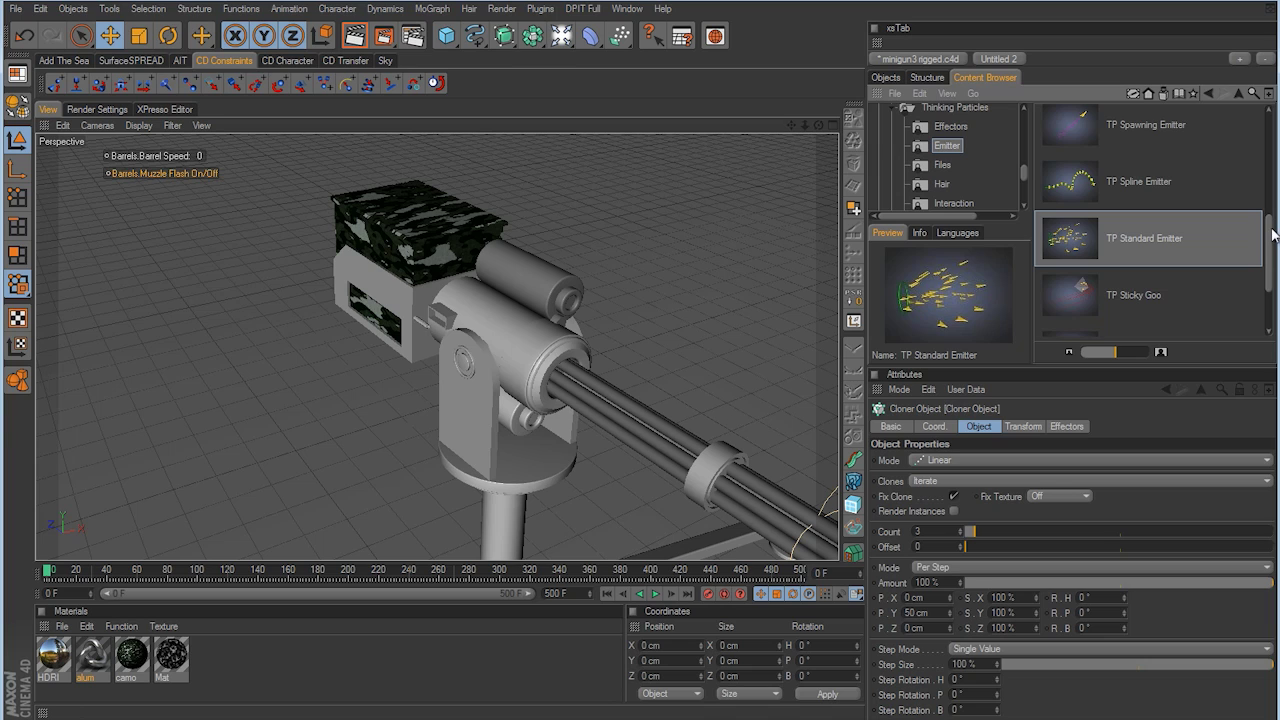
{"action": "left_click_drag", "start_coordinate": [1273, 236], "coordinate": [1272, 216]}
{"action": "scroll", "coordinate": [1062, 143], "scroll_direction": "up", "scroll_amount": 3}
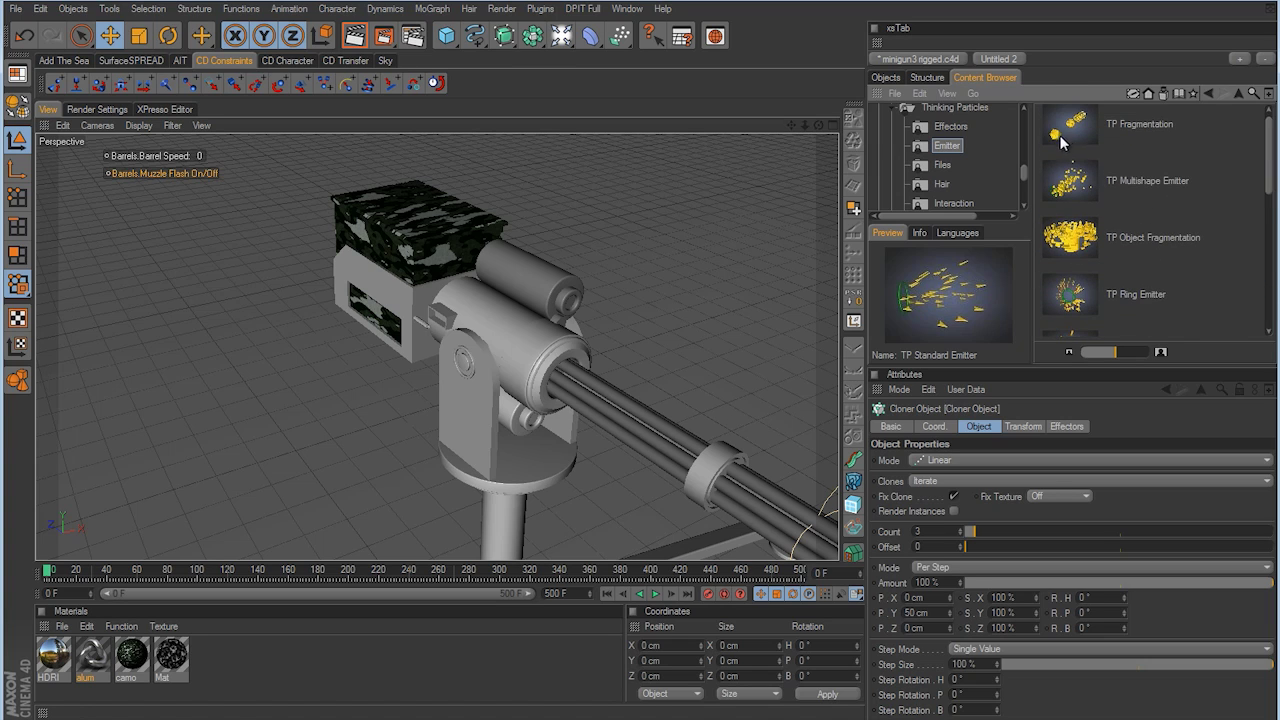
{"action": "left_click_drag", "start_coordinate": [1023, 173], "coordinate": [1023, 105]}
{"action": "left_click", "coordinate": [879, 152]}
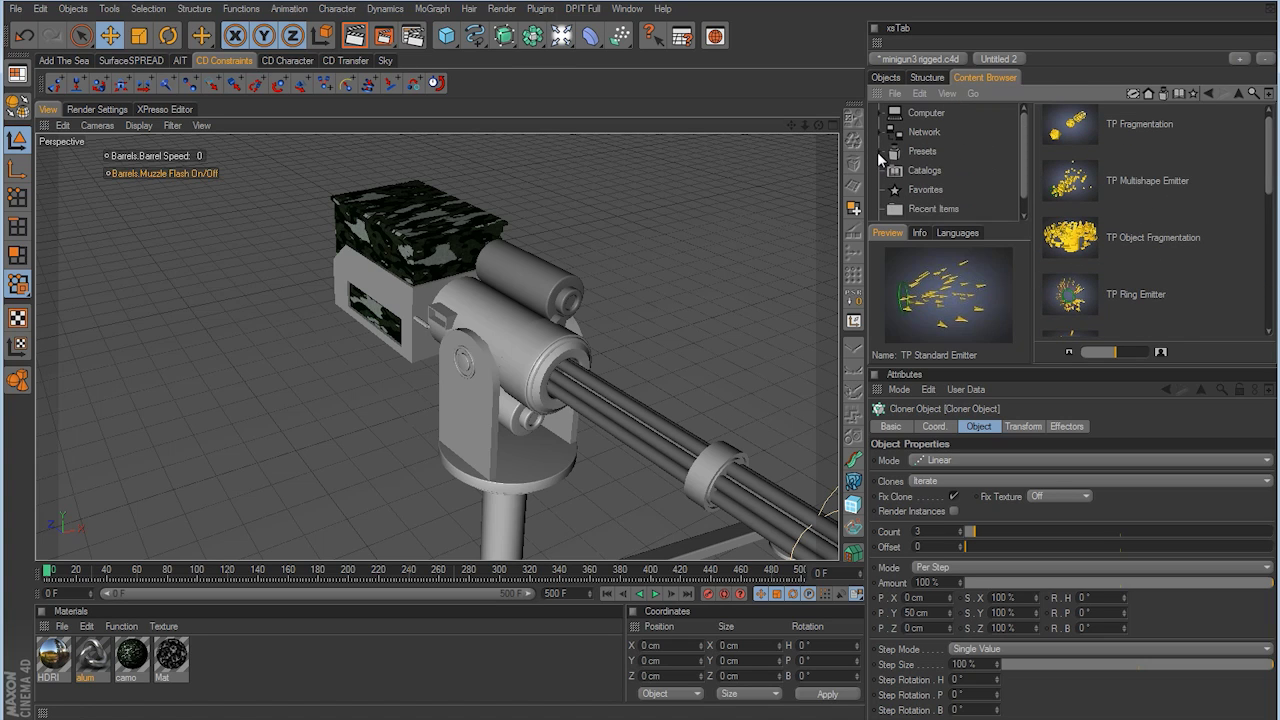
{"action": "left_click", "coordinate": [920, 152]}
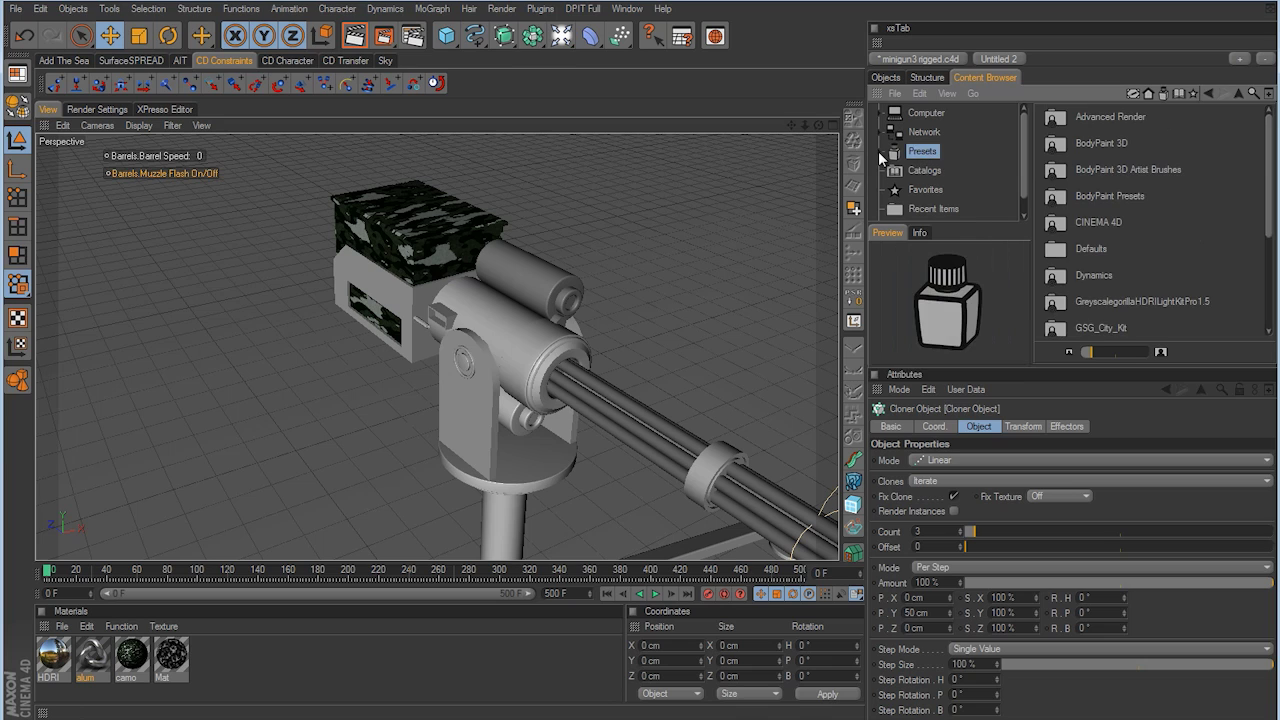
{"action": "left_click", "coordinate": [878, 151]}
Add the TP Standard Emitter preset from the Thinking Particles Emitter folder to the scene
{"action": "left_click_drag", "start_coordinate": [1023, 116], "coordinate": [1025, 165]}
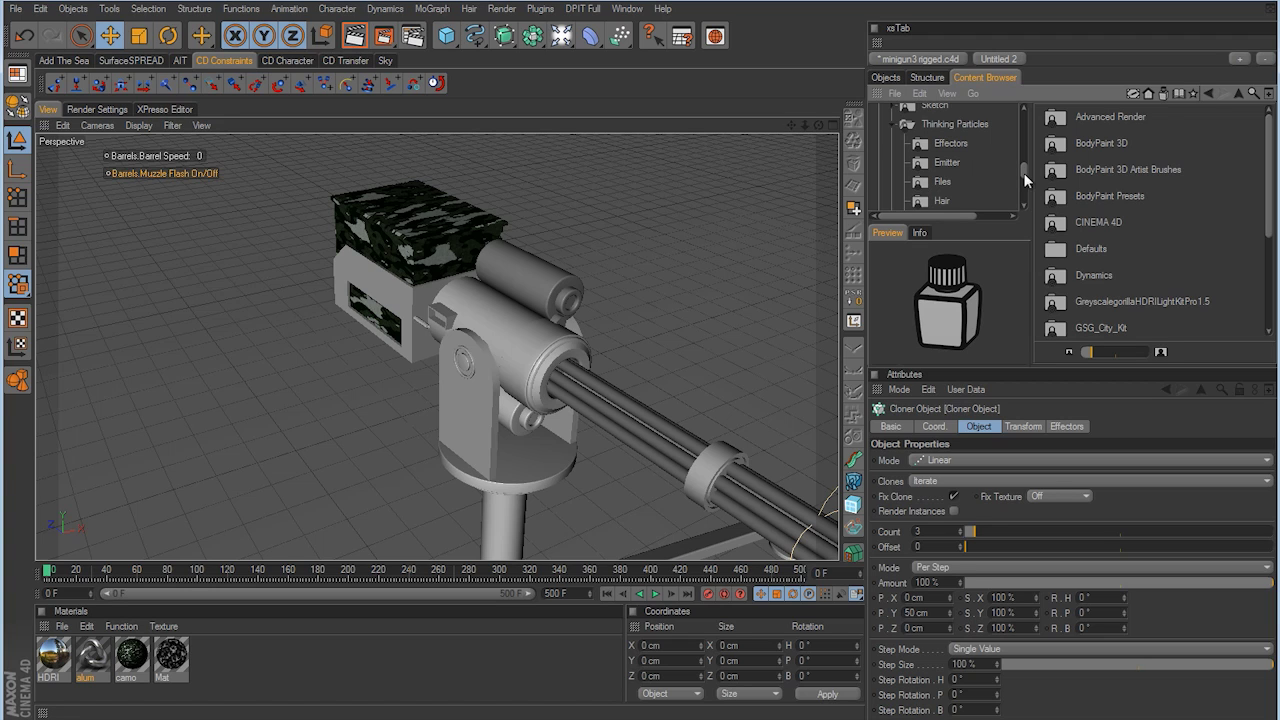
{"action": "left_click_drag", "start_coordinate": [1027, 166], "coordinate": [1030, 175]}
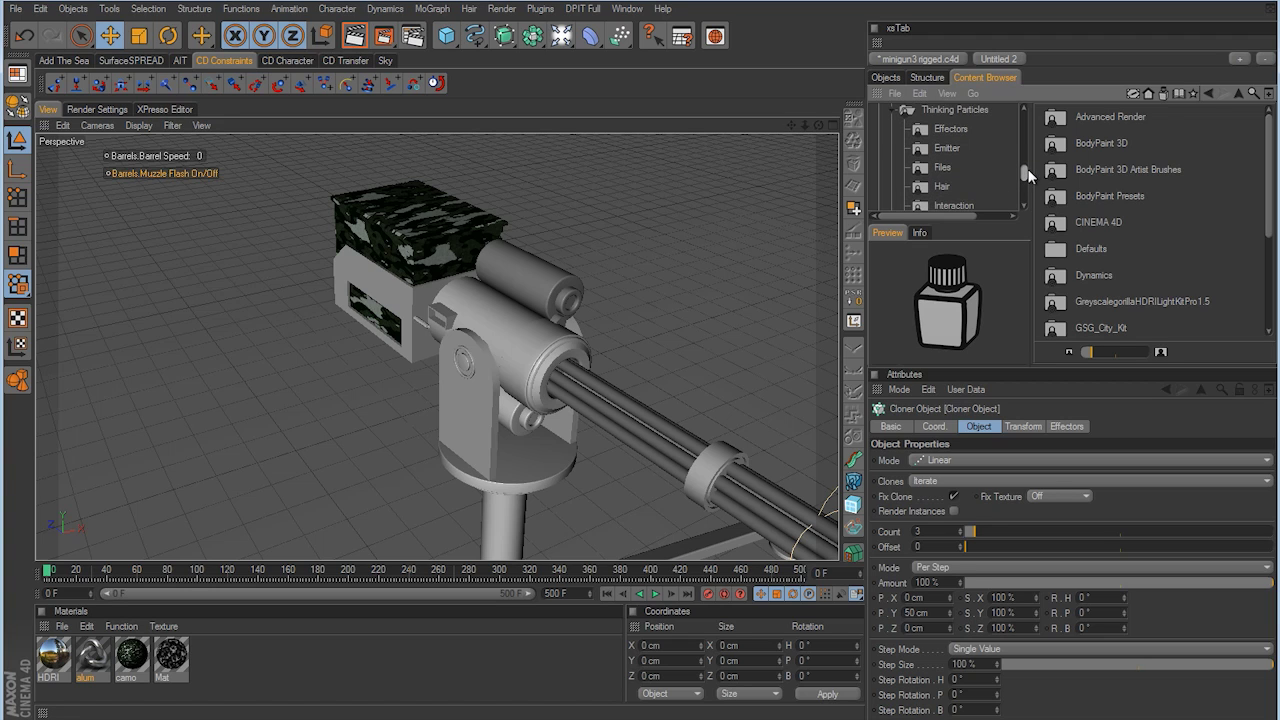
{"action": "left_click", "coordinate": [943, 149]}
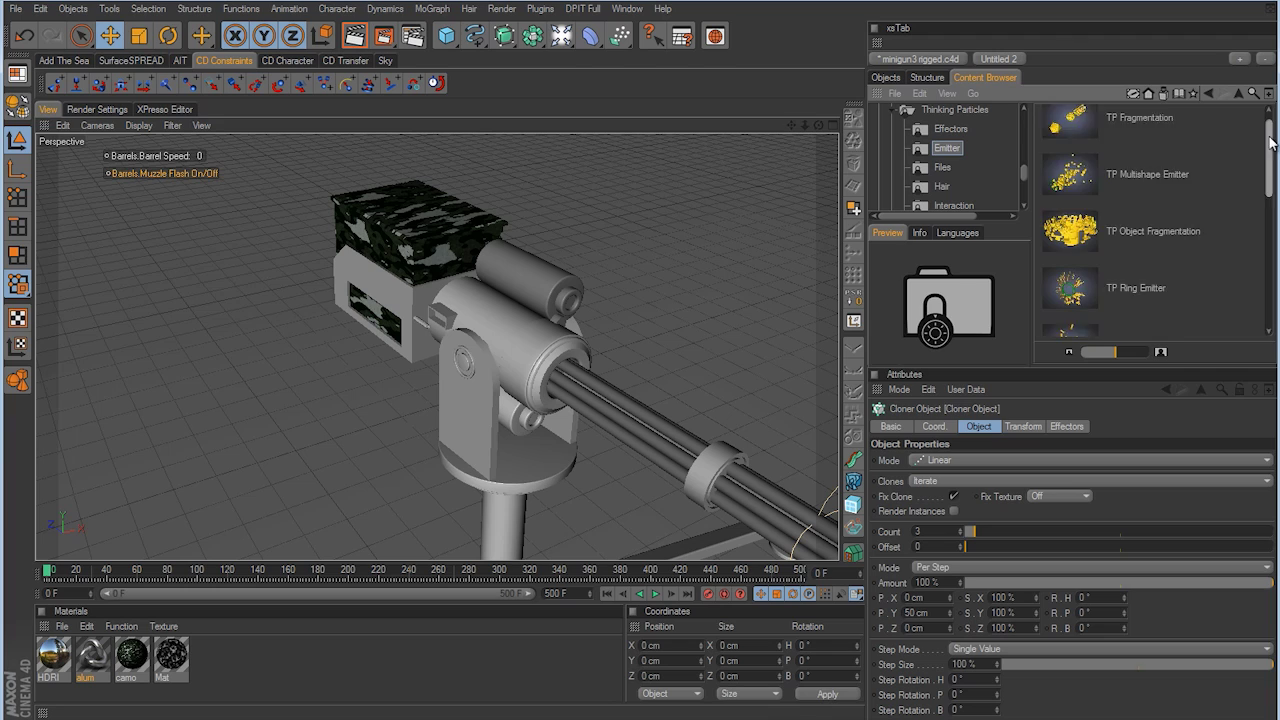
{"action": "left_click_drag", "start_coordinate": [1270, 142], "coordinate": [1270, 223]}
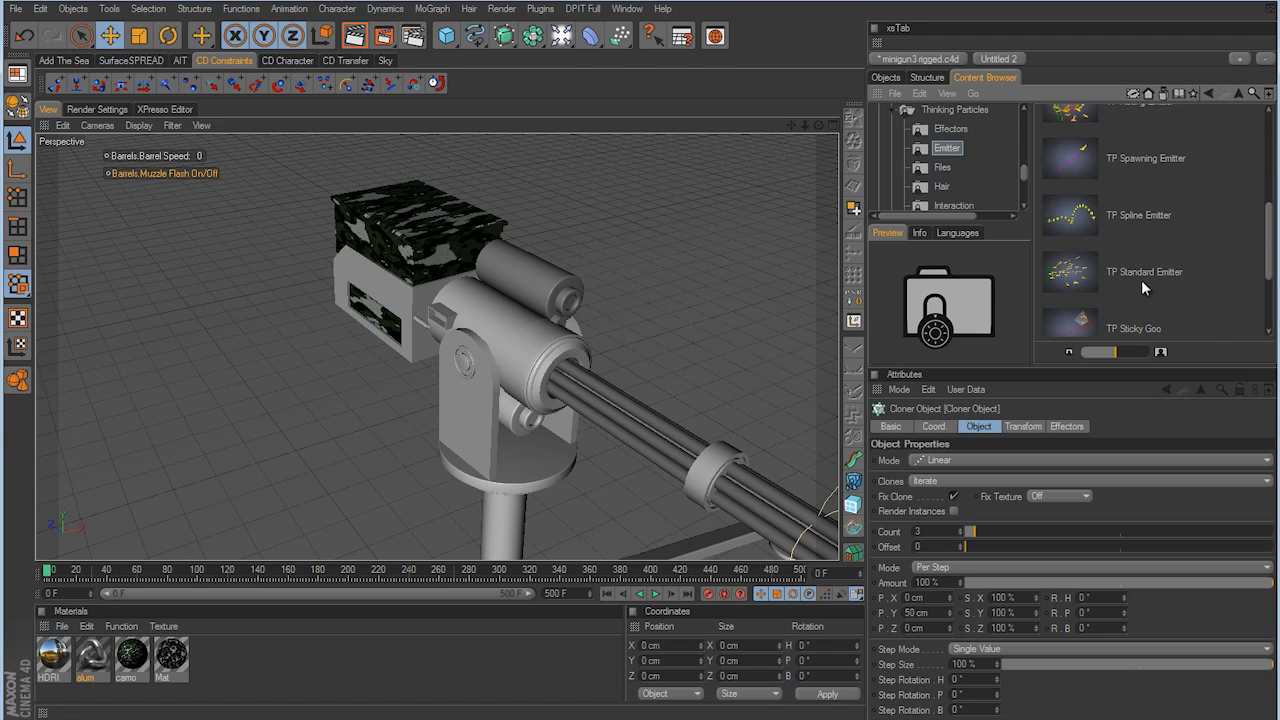
{"action": "left_click", "coordinate": [1084, 270]}
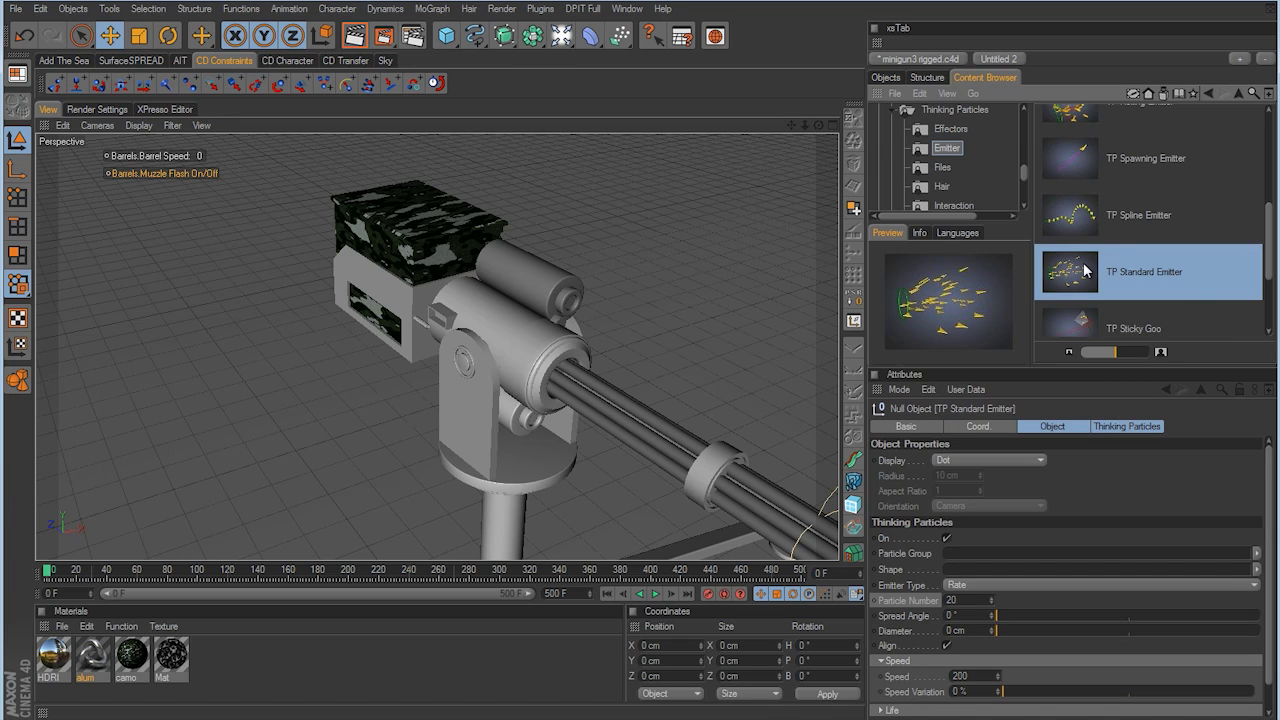
Examine the Thinking Particles attributes of the TP Standard Emitter in the object list, and deselect it
{"action": "left_click", "coordinate": [885, 78]}
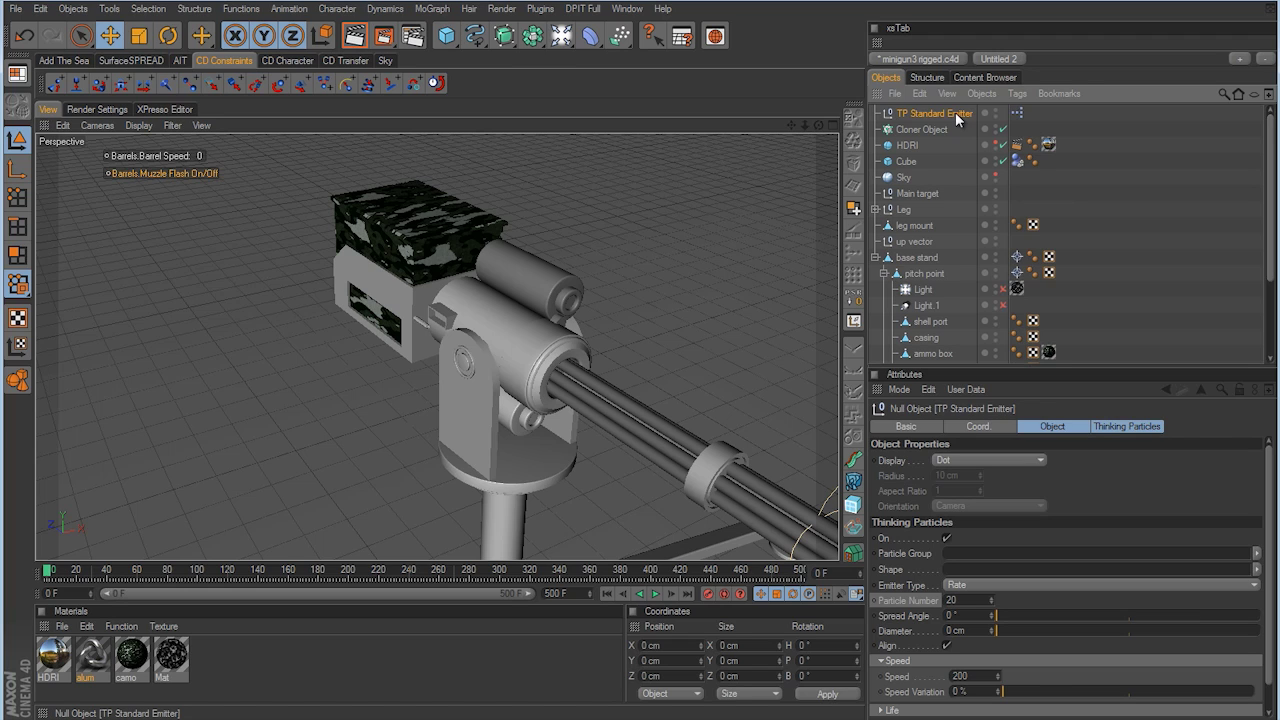
{"action": "left_click", "coordinate": [1113, 426]}
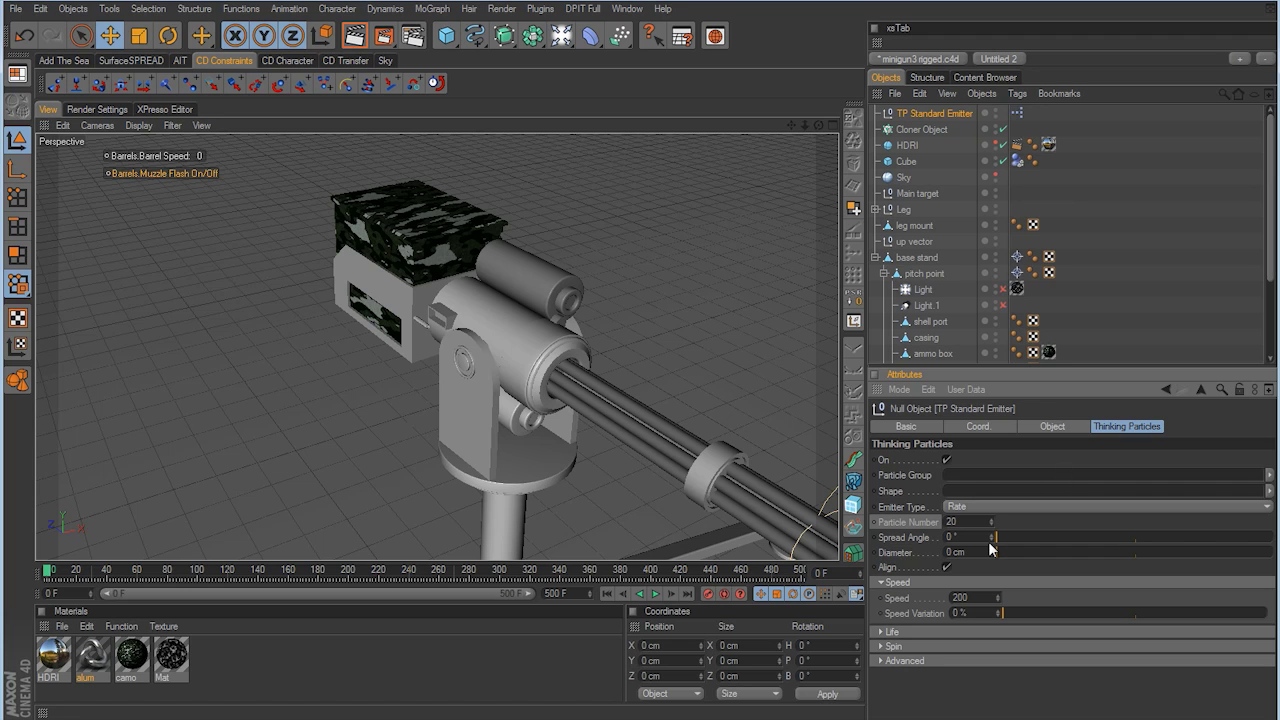
{"action": "left_click", "coordinate": [1137, 290]}
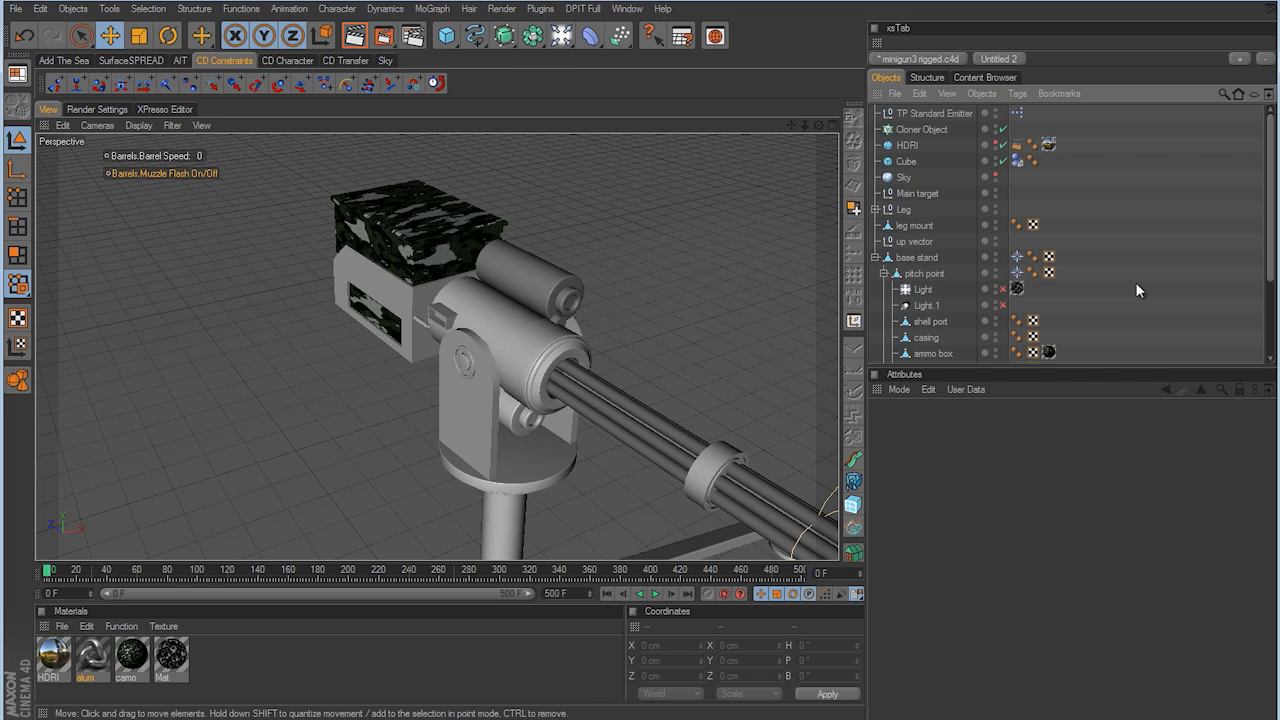
Set the Cloner Object's mode to Object
{"action": "left_click", "coordinate": [900, 129]}
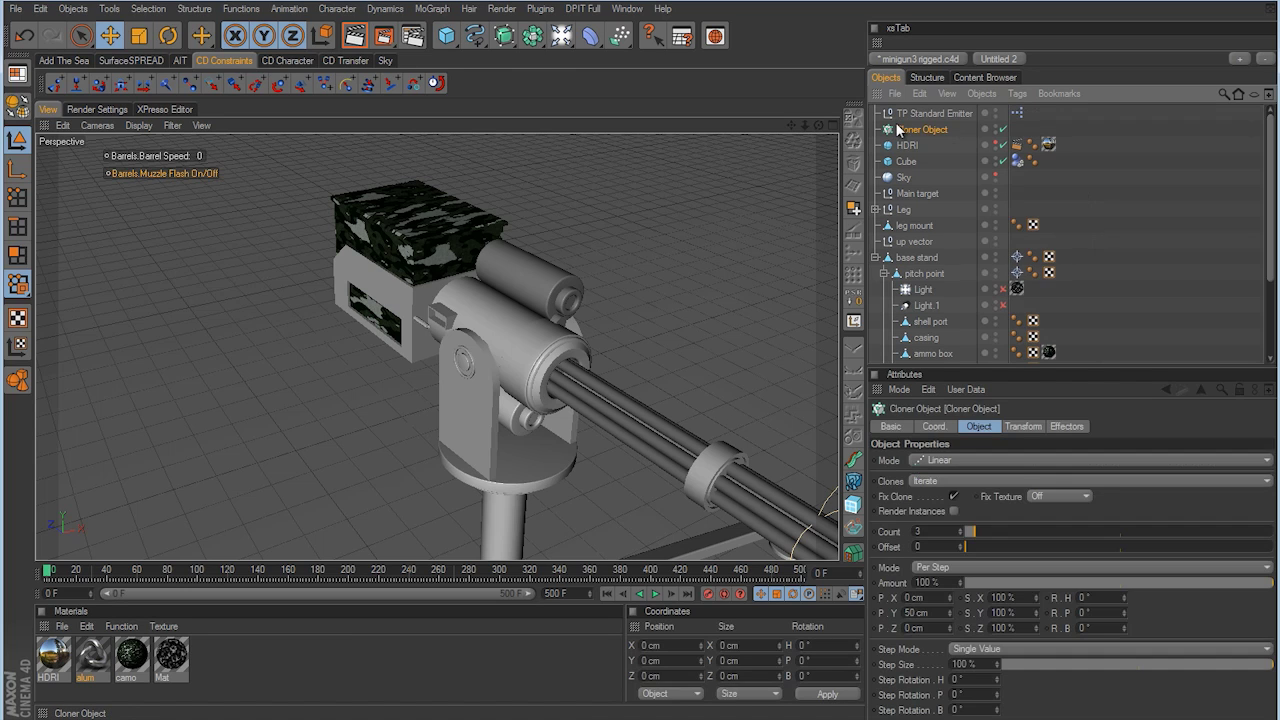
{"action": "left_click", "coordinate": [938, 460]}
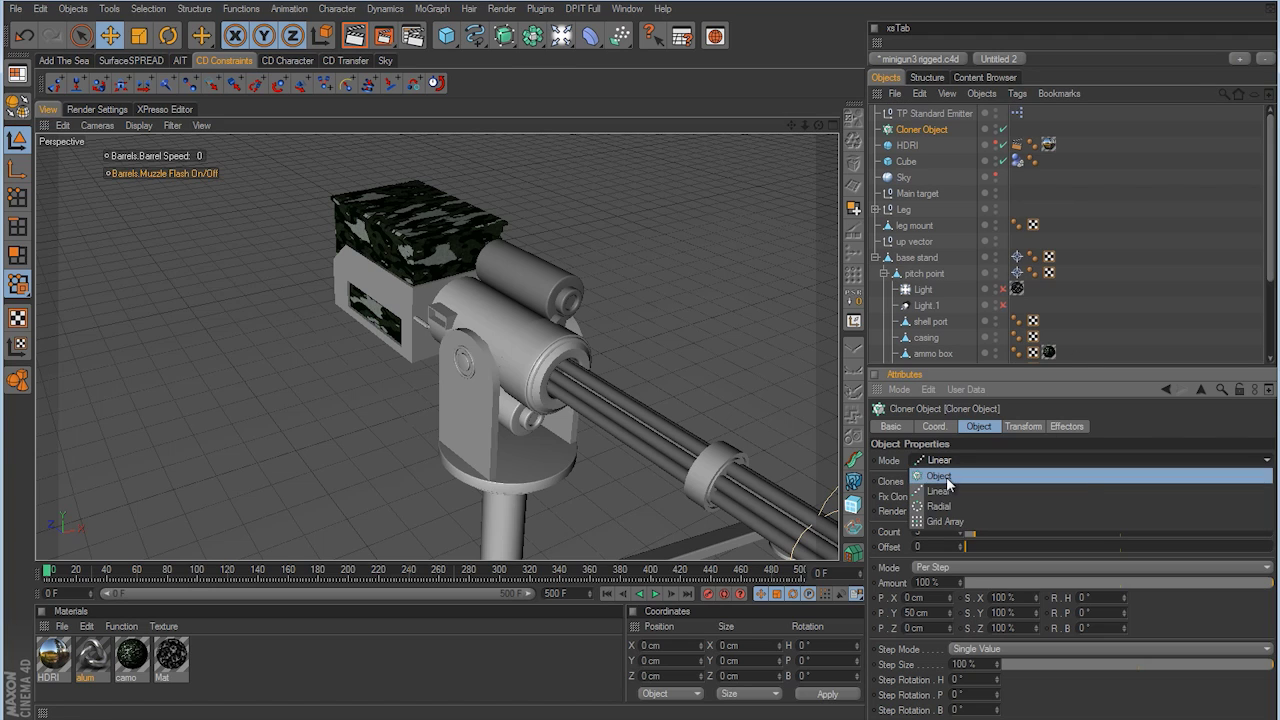
{"action": "left_click", "coordinate": [940, 477]}
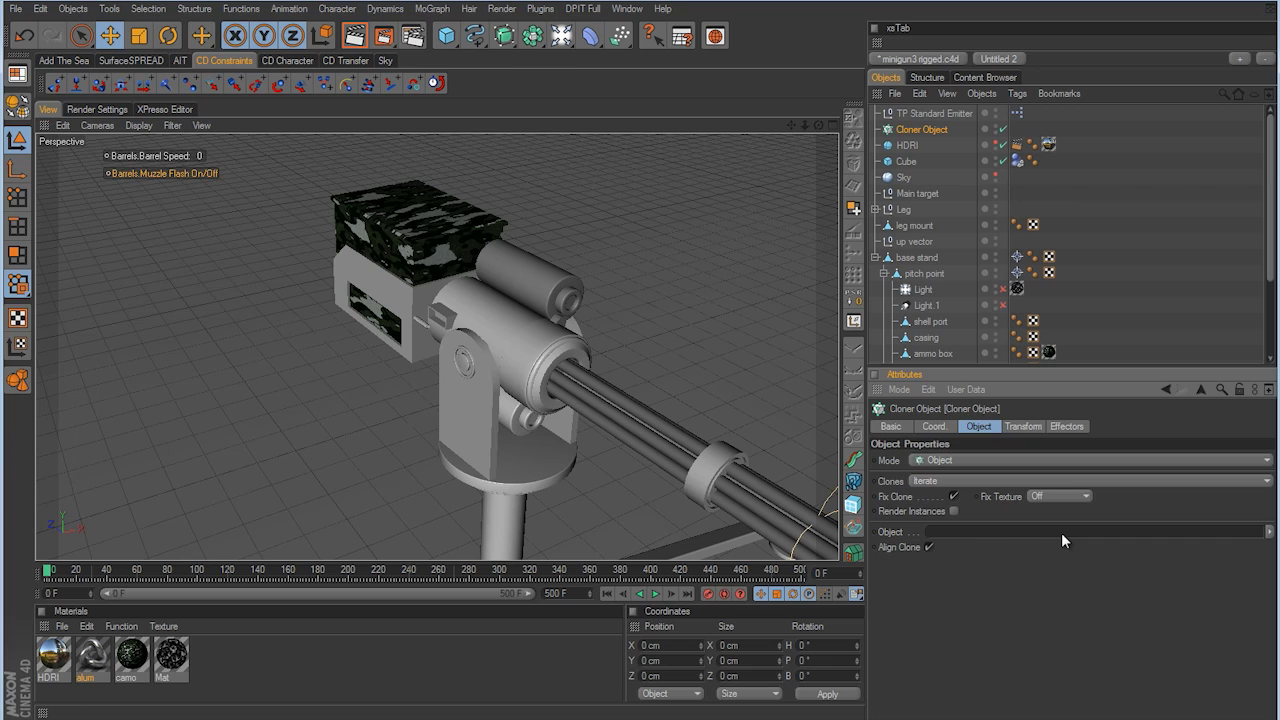
Open the Thinking Particles settings window
{"action": "left_click", "coordinate": [73, 8]}
{"action": "mouse_move", "coordinate": [149, 218]}
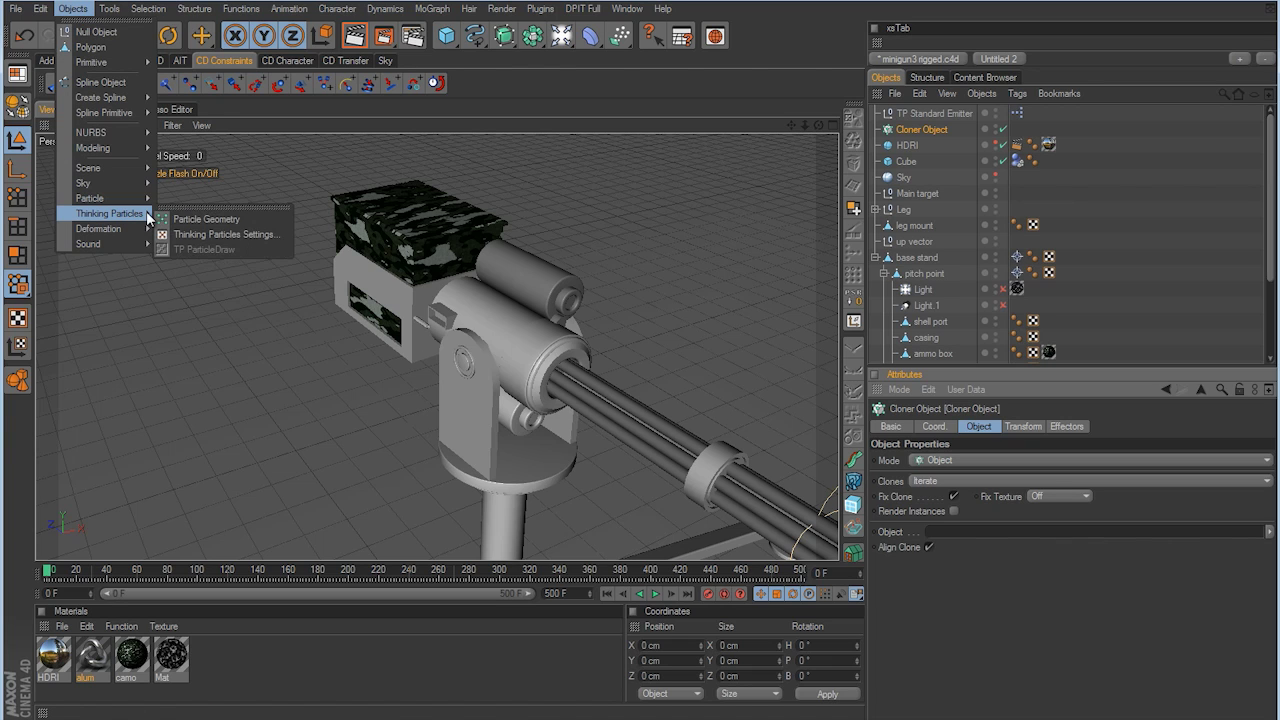
{"action": "left_click", "coordinate": [226, 234]}
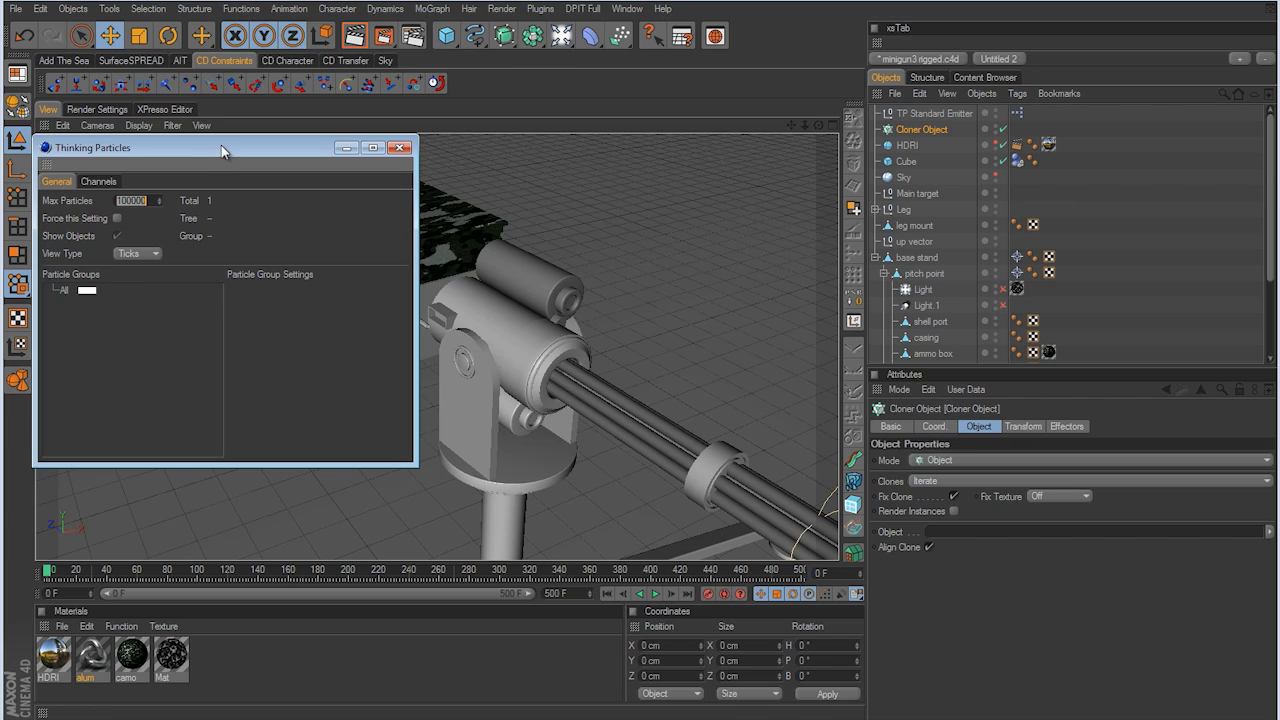
{"action": "left_click_drag", "start_coordinate": [221, 147], "coordinate": [227, 152]}
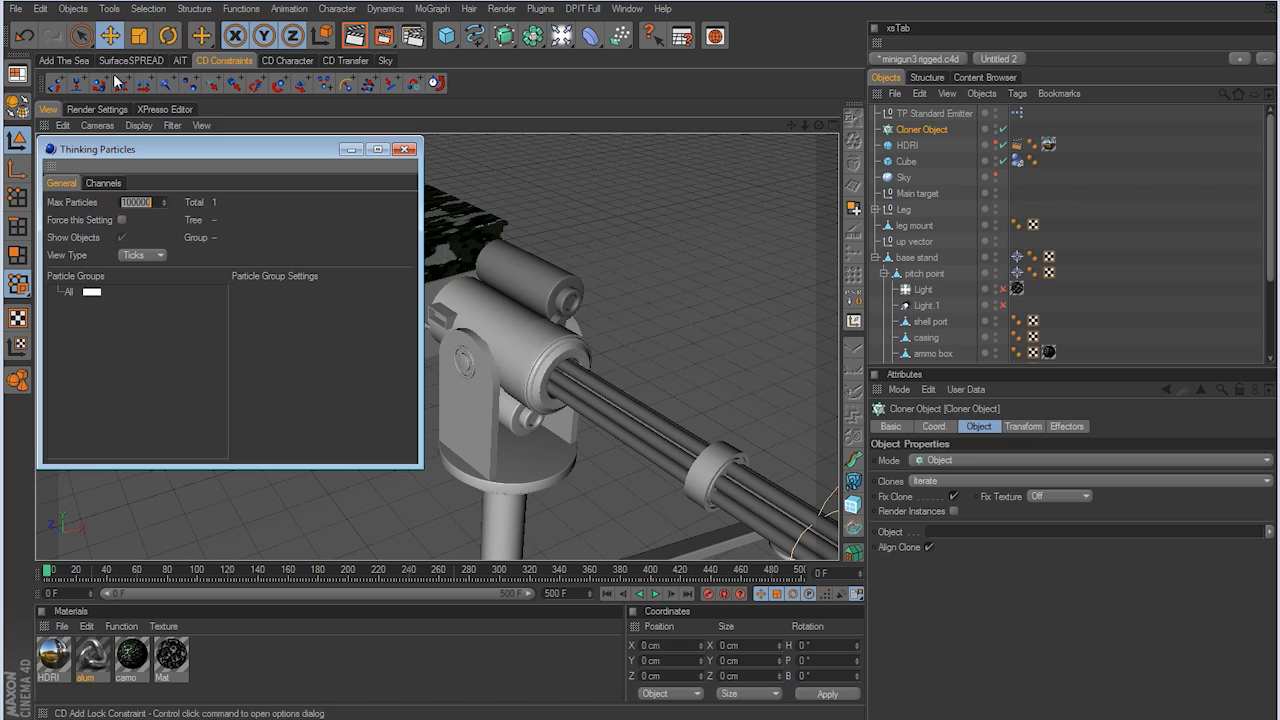
{"action": "left_click", "coordinate": [73, 8]}
{"action": "mouse_move", "coordinate": [129, 216]}
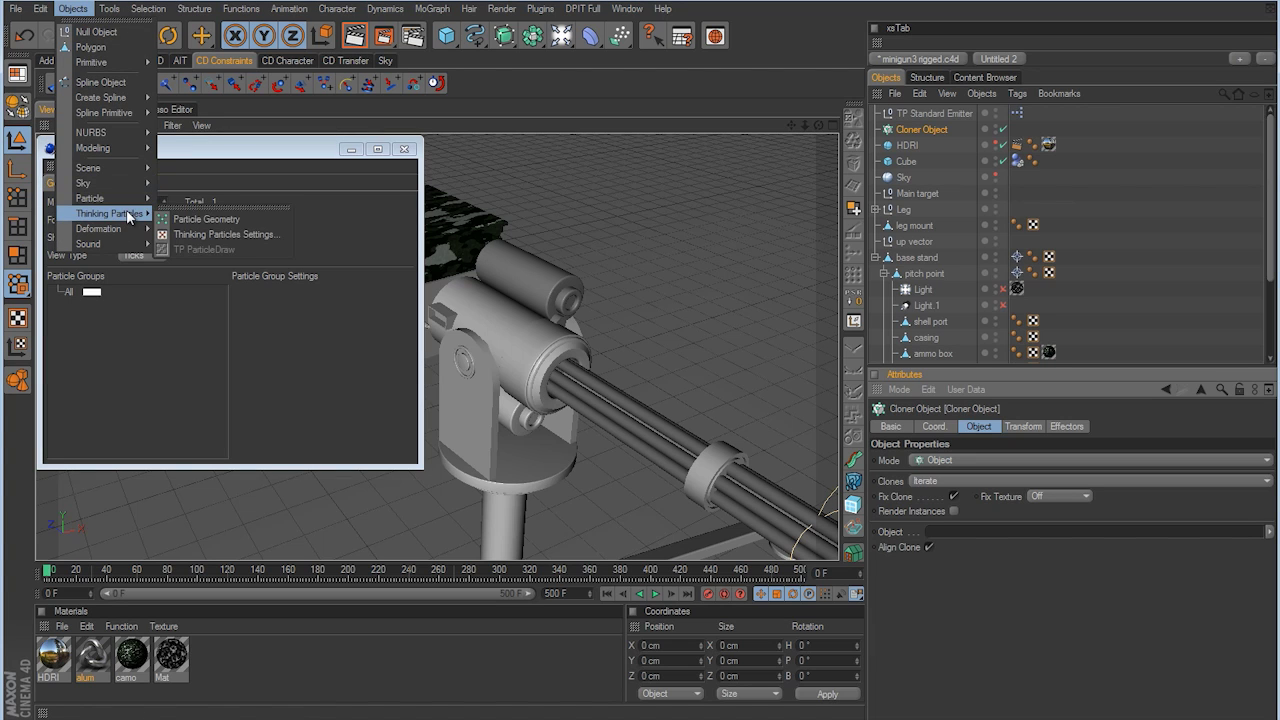
{"action": "left_click", "coordinate": [277, 153]}
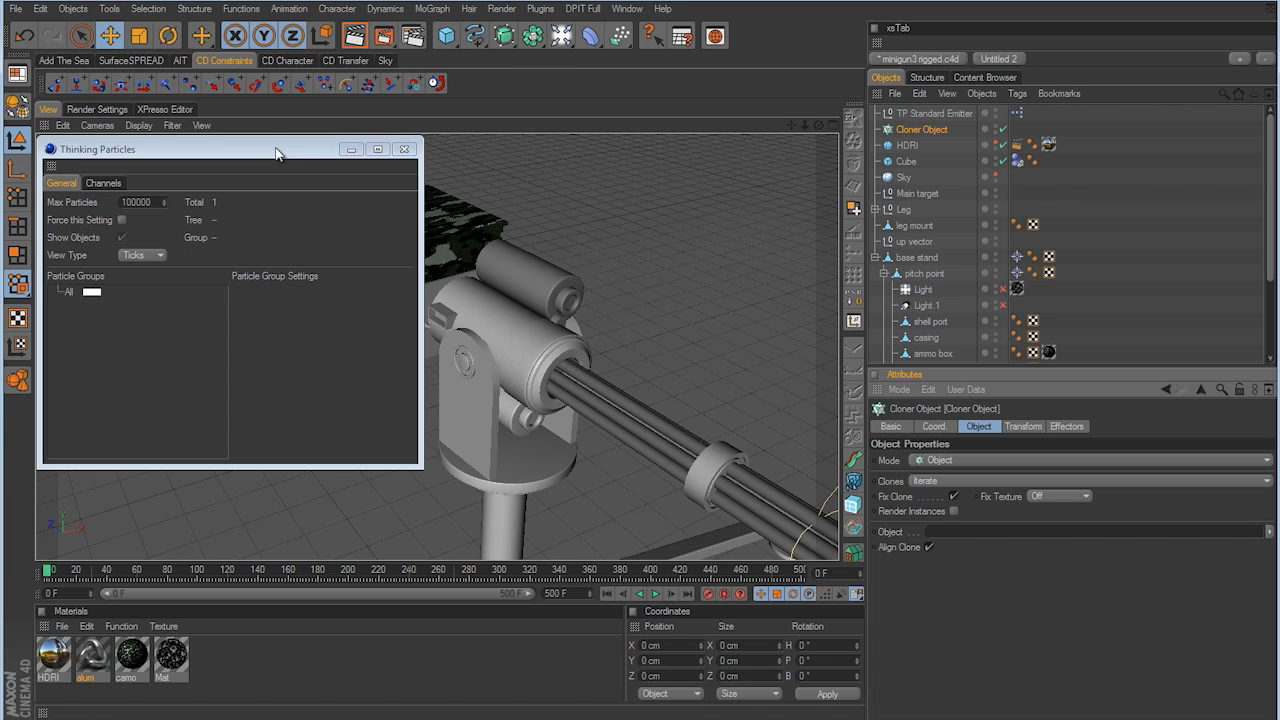
{"action": "left_click", "coordinate": [244, 10]}
{"action": "left_click", "coordinate": [244, 12]}
Assign the All particle group as the Cloner's object and make the casing a child of the Cloner Object
{"action": "left_click", "coordinate": [68, 292]}
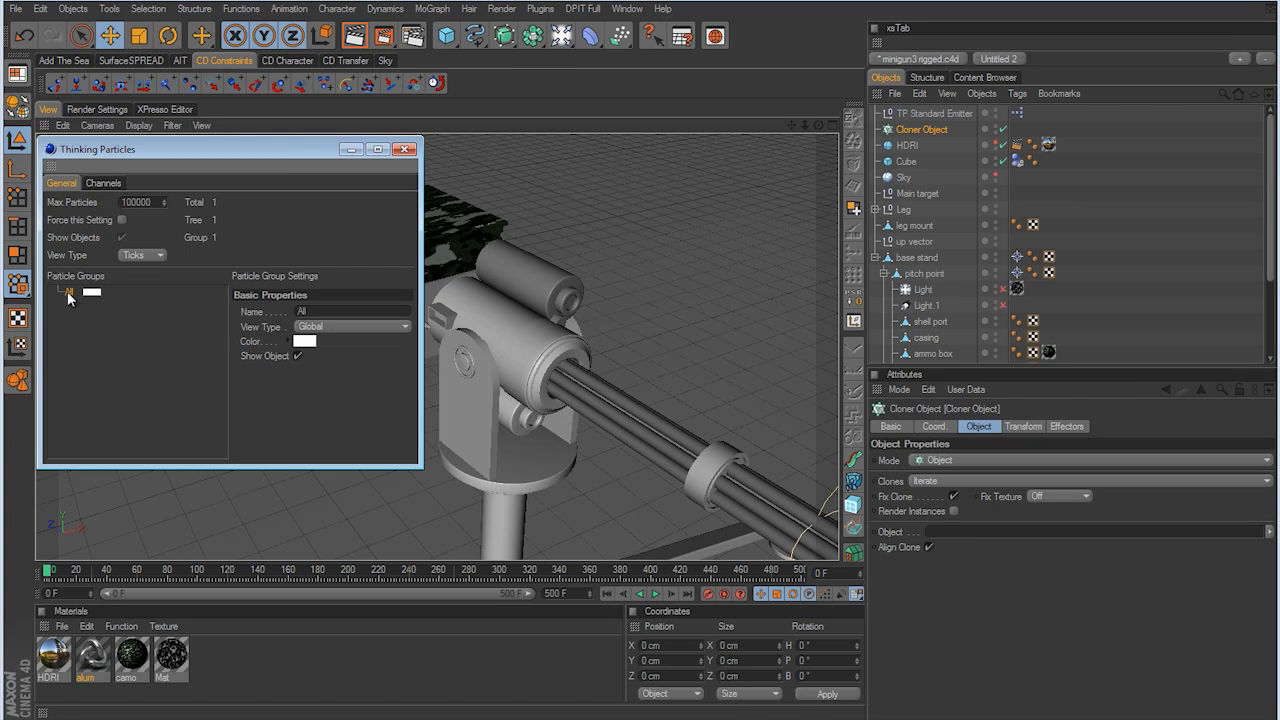
{"action": "left_click_drag", "start_coordinate": [68, 292], "coordinate": [1005, 541]}
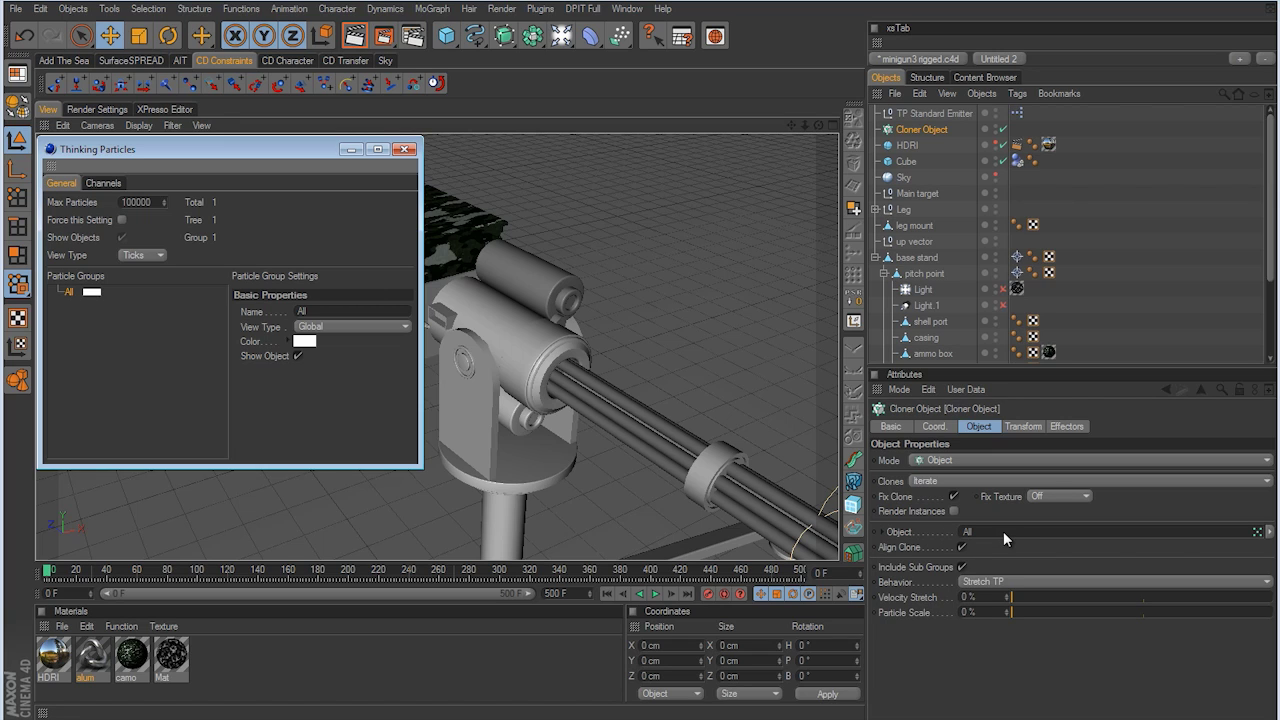
{"action": "left_click", "coordinate": [927, 339]}
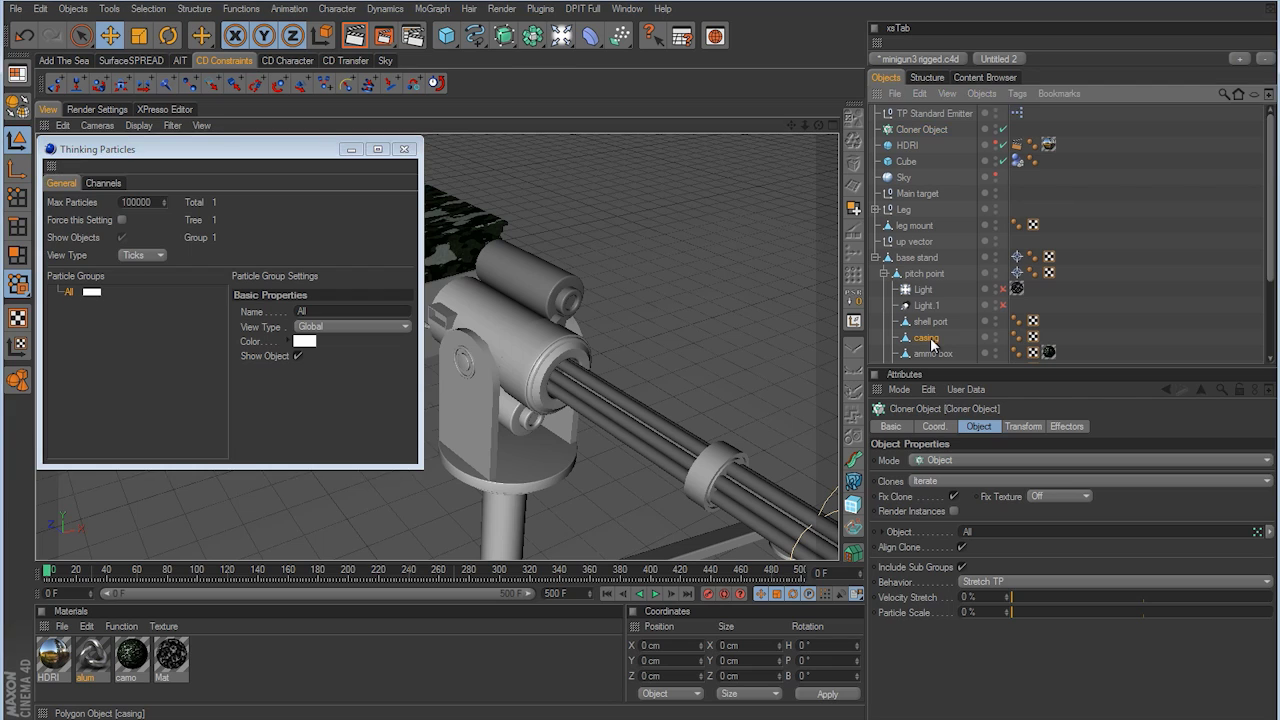
{"action": "left_click_drag", "start_coordinate": [931, 344], "coordinate": [912, 131]}
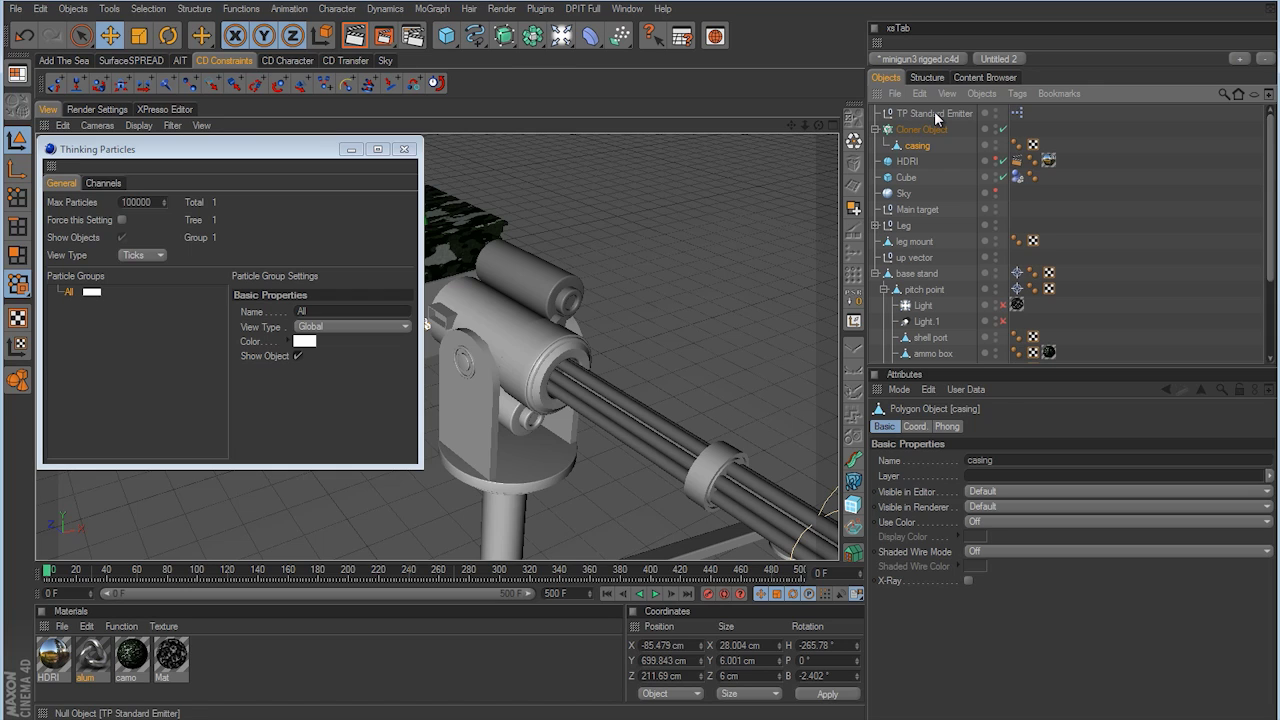
Assign All as the TP Standard Emitter's particle group and the casing as its shape, closing the Thinking Particles settings
{"action": "left_click", "coordinate": [935, 114]}
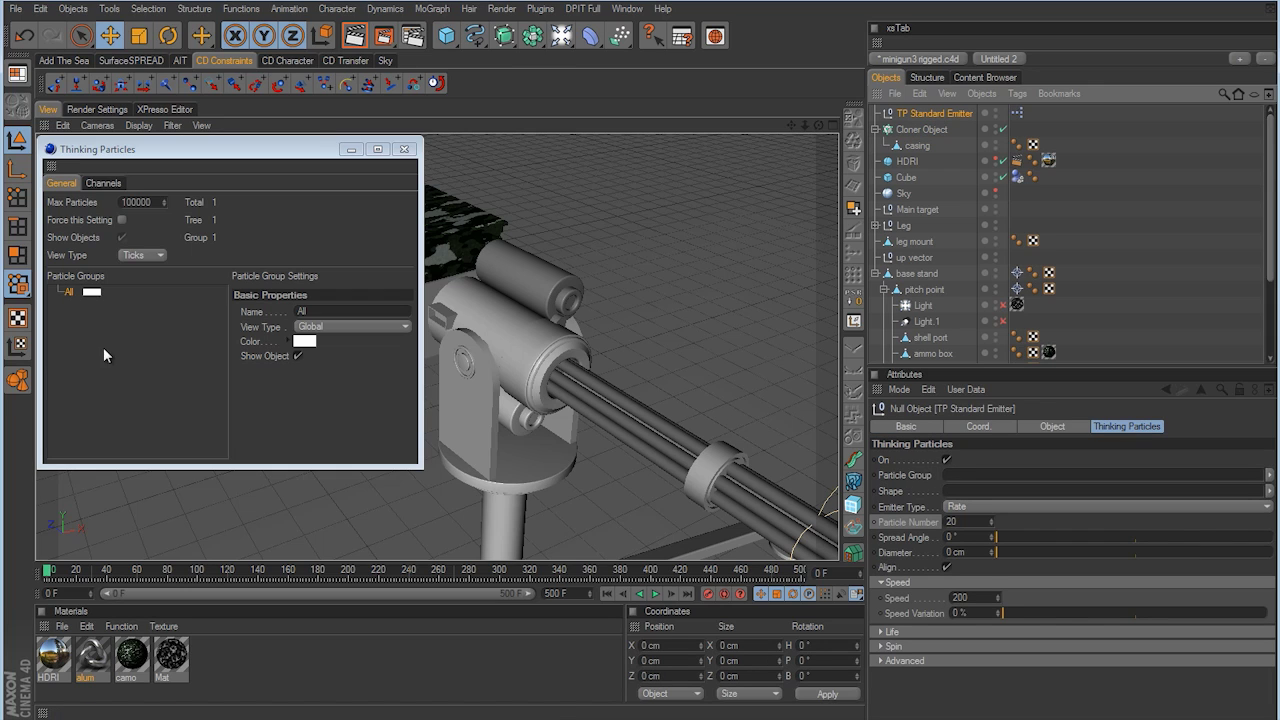
{"action": "left_click_drag", "start_coordinate": [70, 293], "coordinate": [946, 480]}
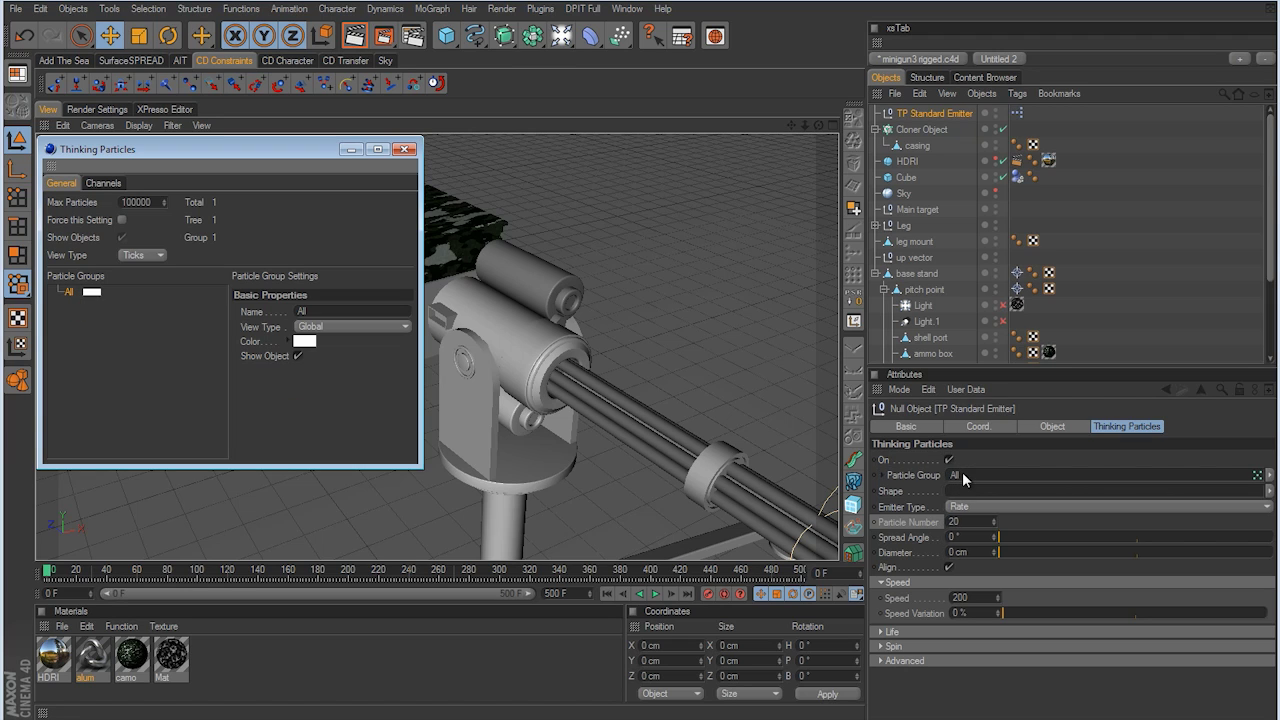
{"action": "left_click", "coordinate": [404, 149]}
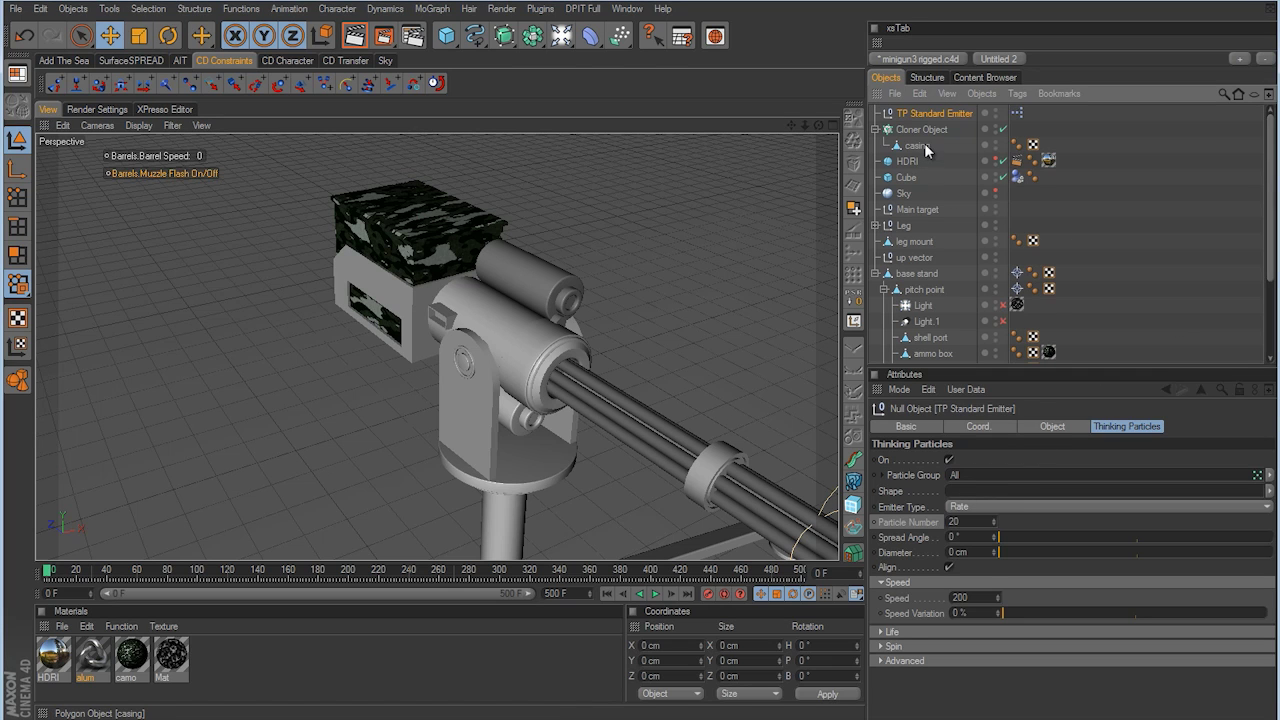
{"action": "left_click_drag", "start_coordinate": [924, 143], "coordinate": [970, 494]}
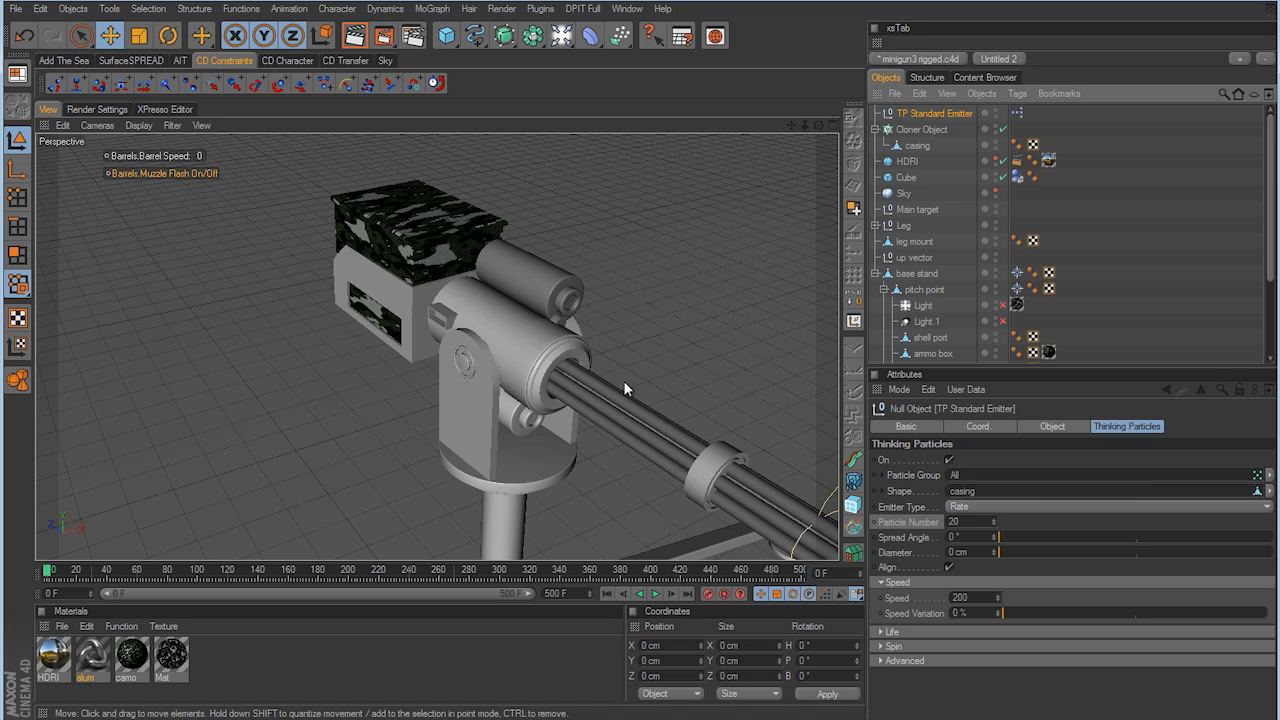
Move the TP Standard Emitter above the floor beside the minigun, to about X -356 cm and Y 518 cm
{"action": "scroll", "coordinate": [639, 370], "scroll_direction": "down", "scroll_amount": 5}
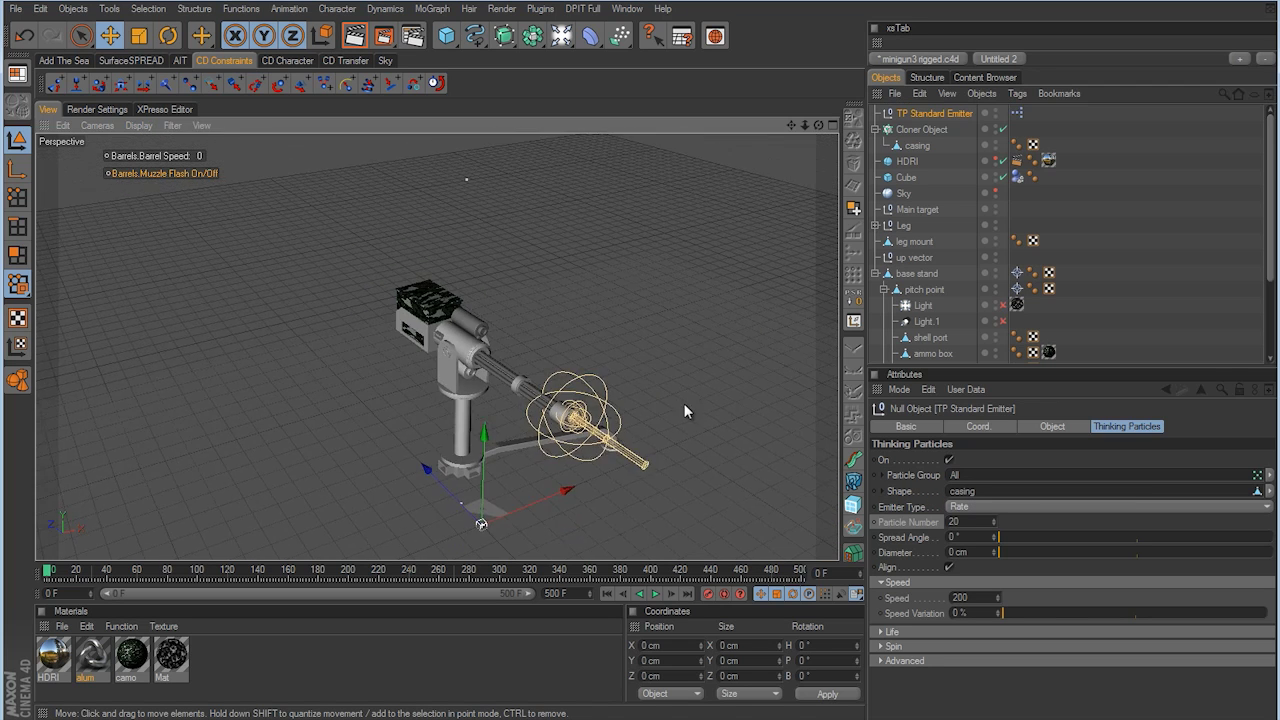
{"action": "left_click_drag", "start_coordinate": [488, 420], "coordinate": [408, 293]}
{"action": "scroll", "coordinate": [645, 369], "scroll_direction": "up", "scroll_amount": 5}
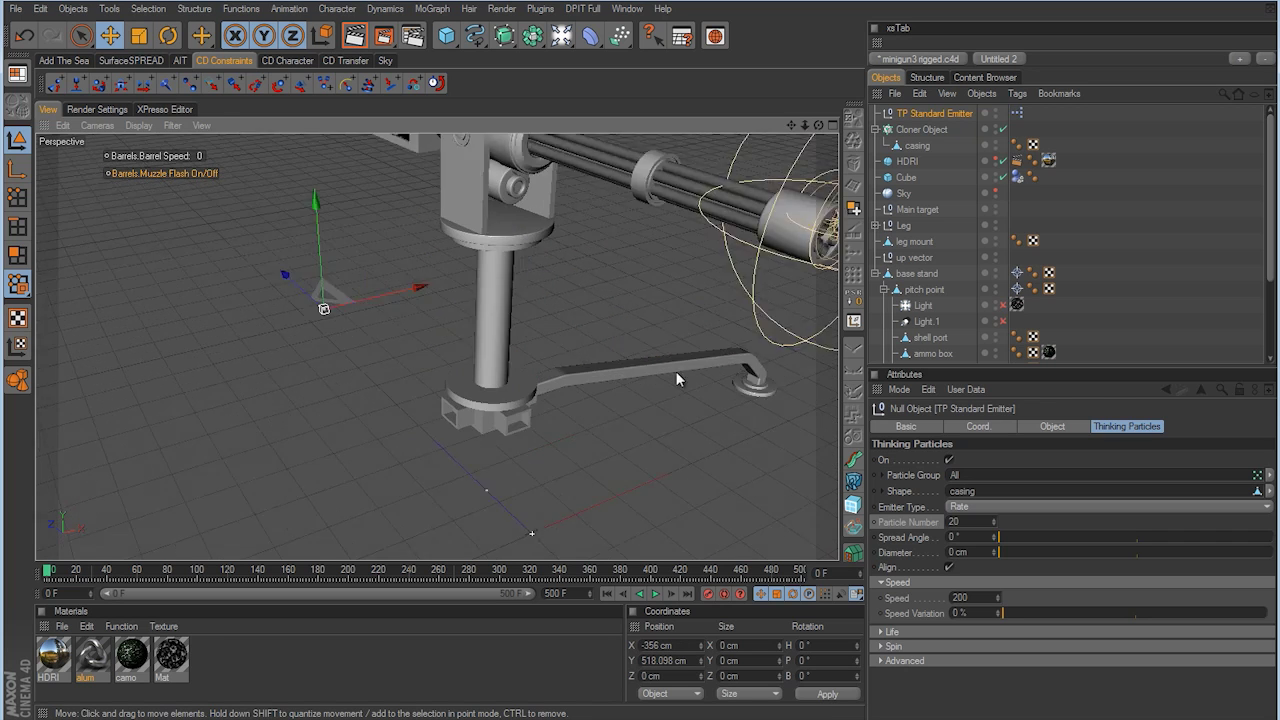
Play the animation and examine the stream of casings from the emitter
{"action": "left_click_drag", "start_coordinate": [645, 369], "coordinate": [507, 358], "text": "alt"}
{"action": "left_click", "coordinate": [655, 594]}
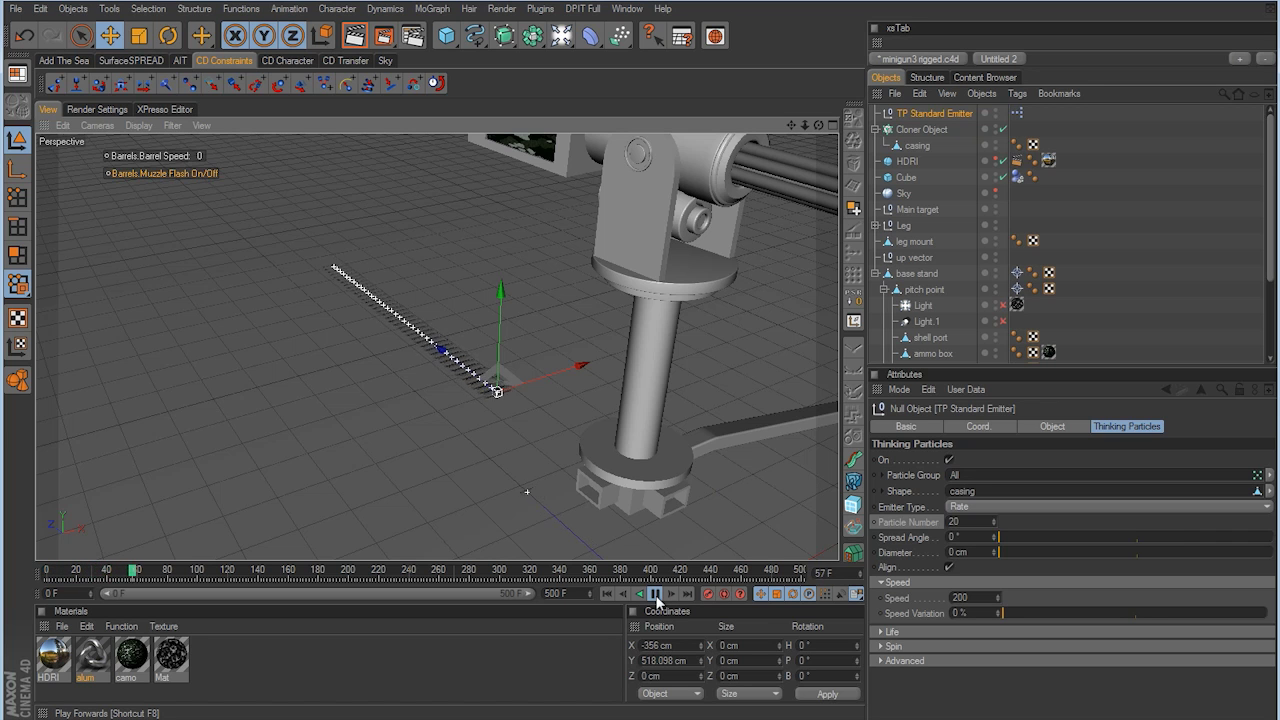
{"action": "left_click", "coordinate": [655, 594]}
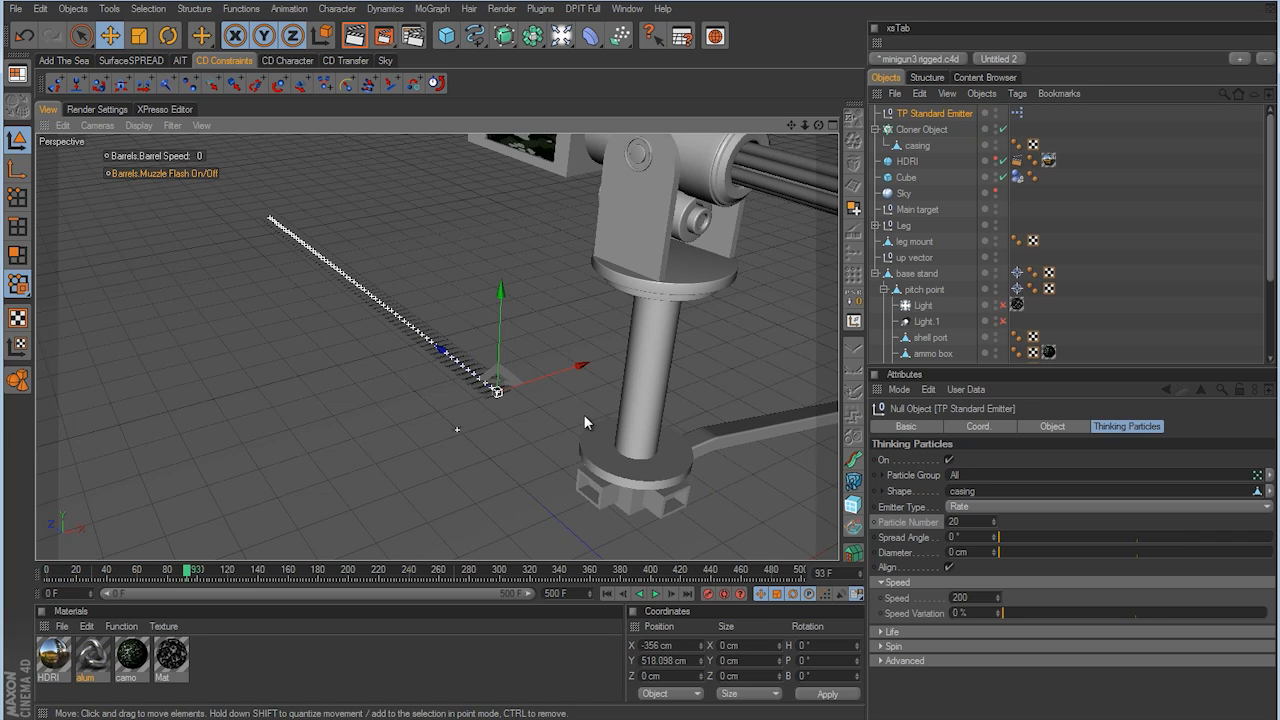
{"action": "left_click_drag", "start_coordinate": [583, 414], "coordinate": [639, 369], "text": "alt"}
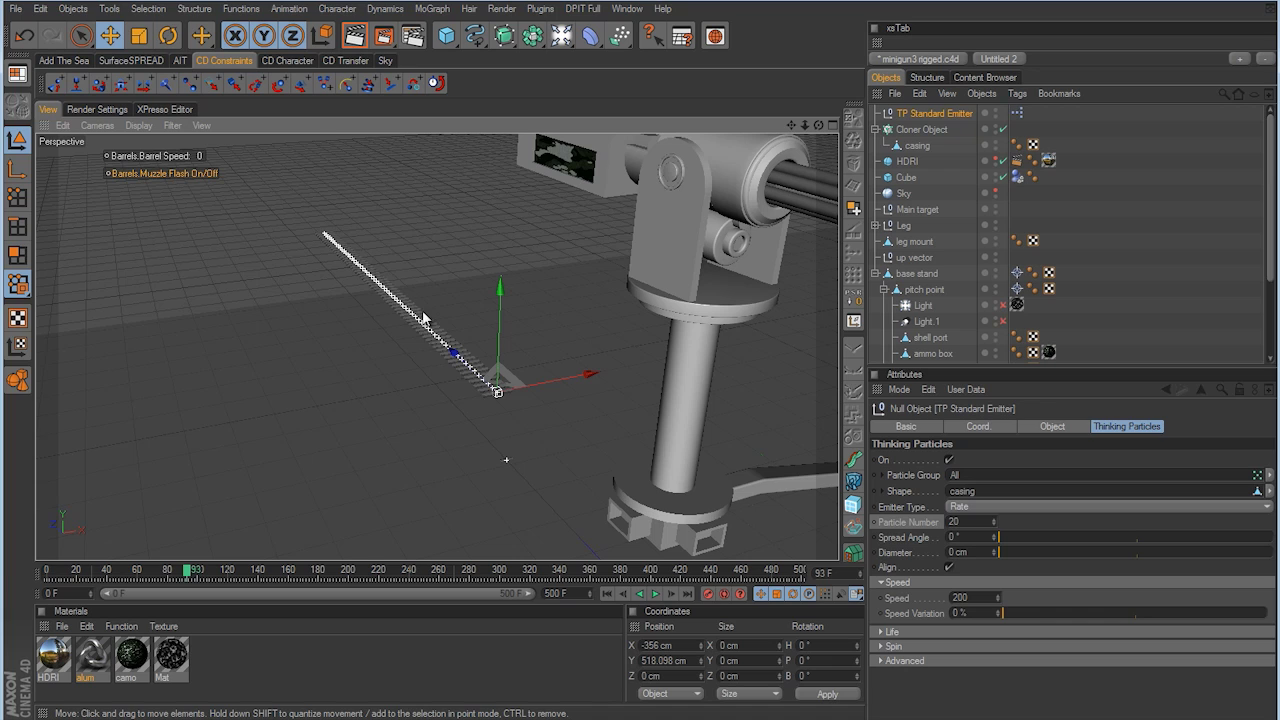
Set the overall particle view type to None in the Thinking Particles settings and close the window
{"action": "left_click", "coordinate": [73, 8]}
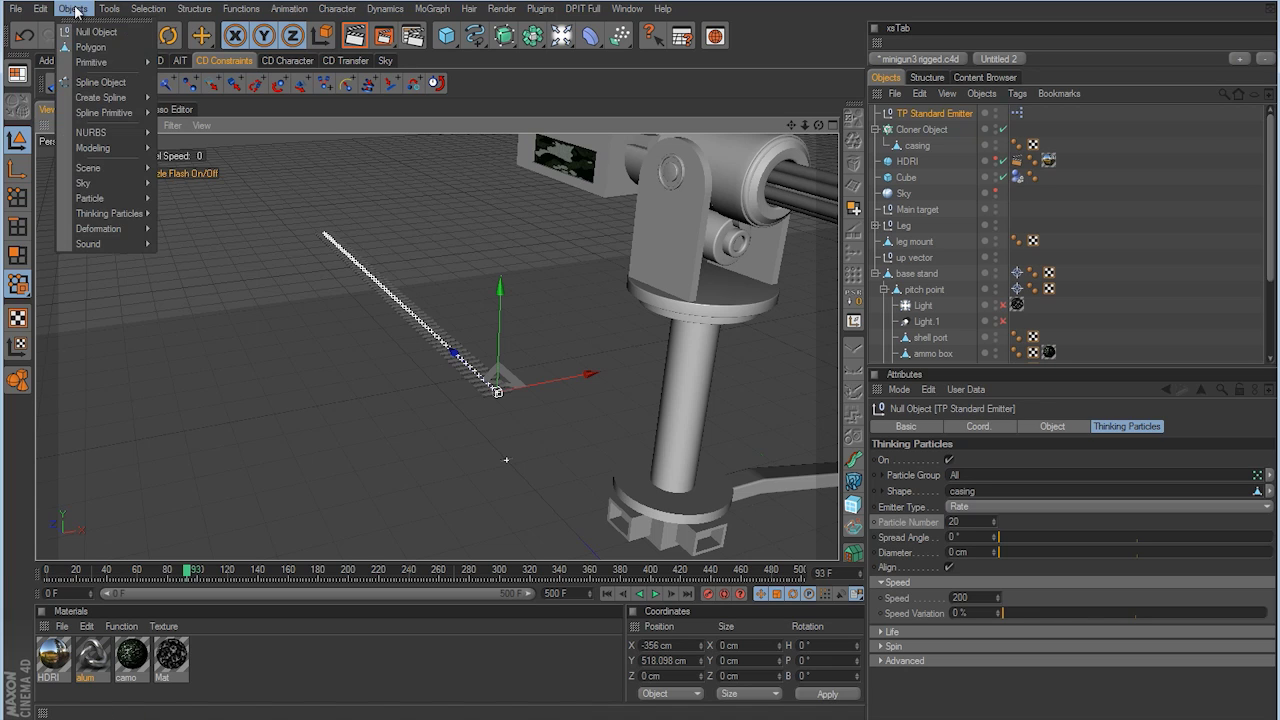
{"action": "mouse_move", "coordinate": [120, 217]}
{"action": "left_click", "coordinate": [205, 235]}
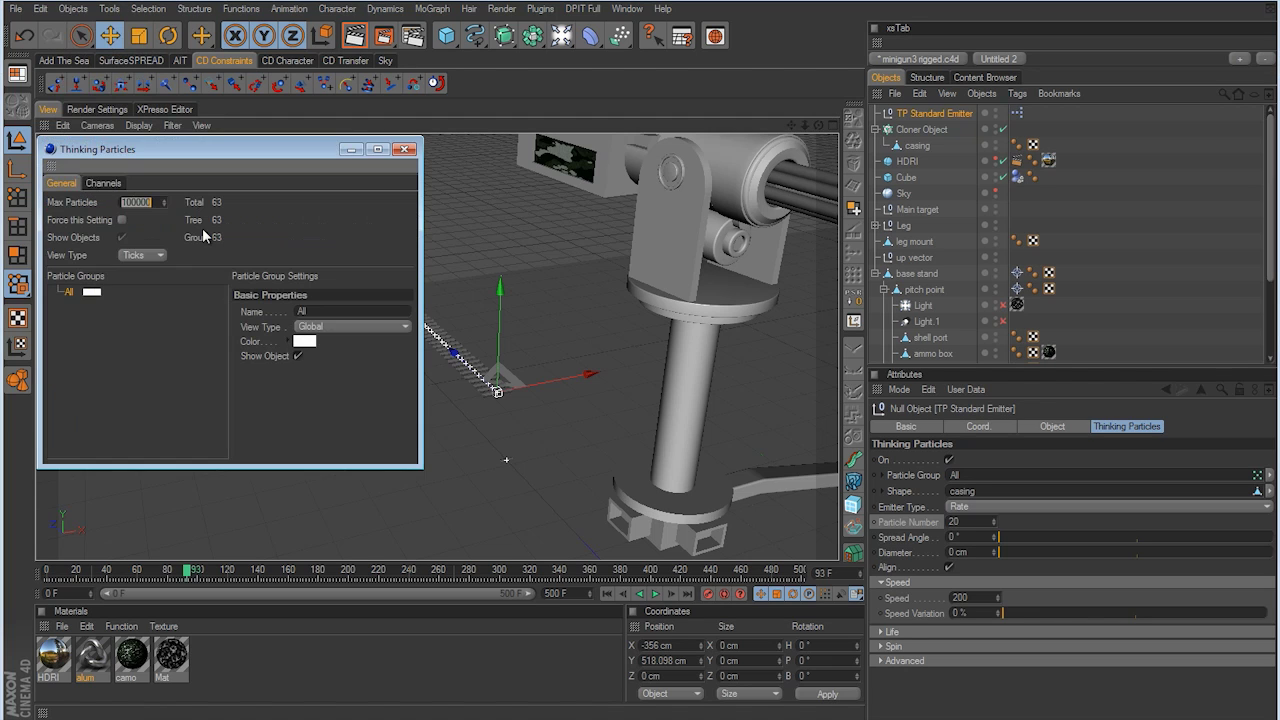
{"action": "left_click", "coordinate": [160, 256]}
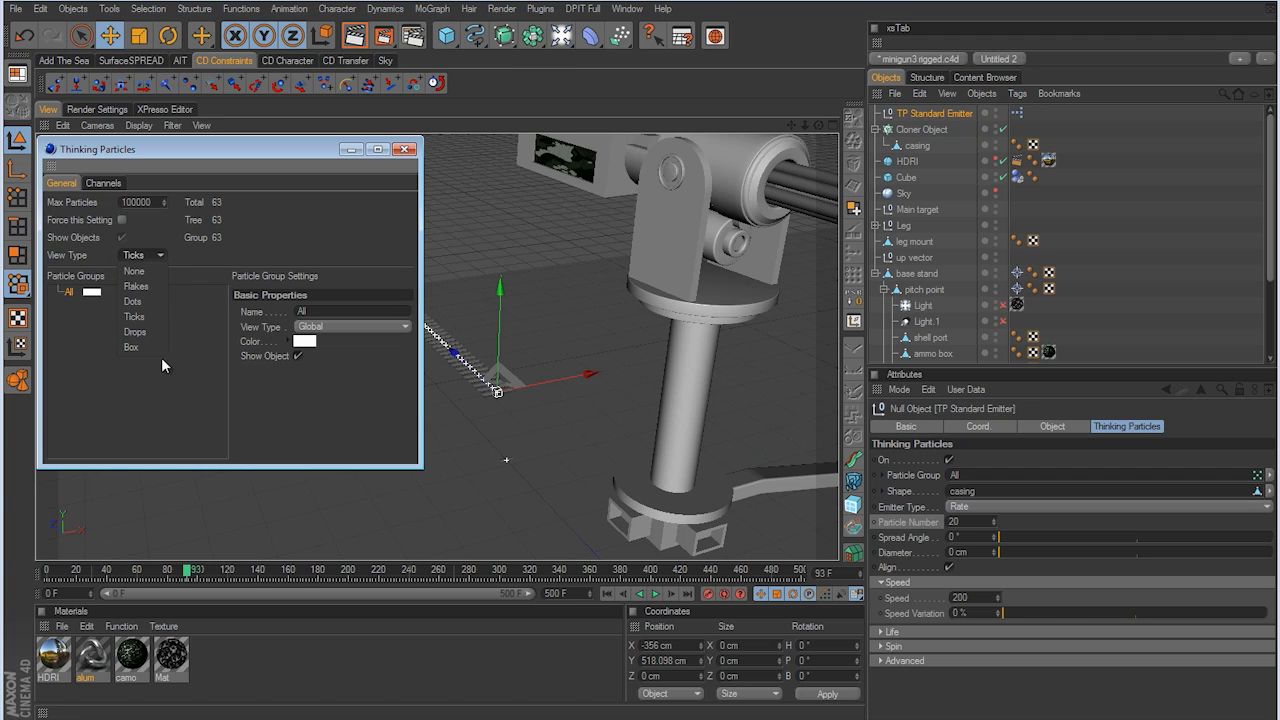
{"action": "left_click", "coordinate": [133, 272]}
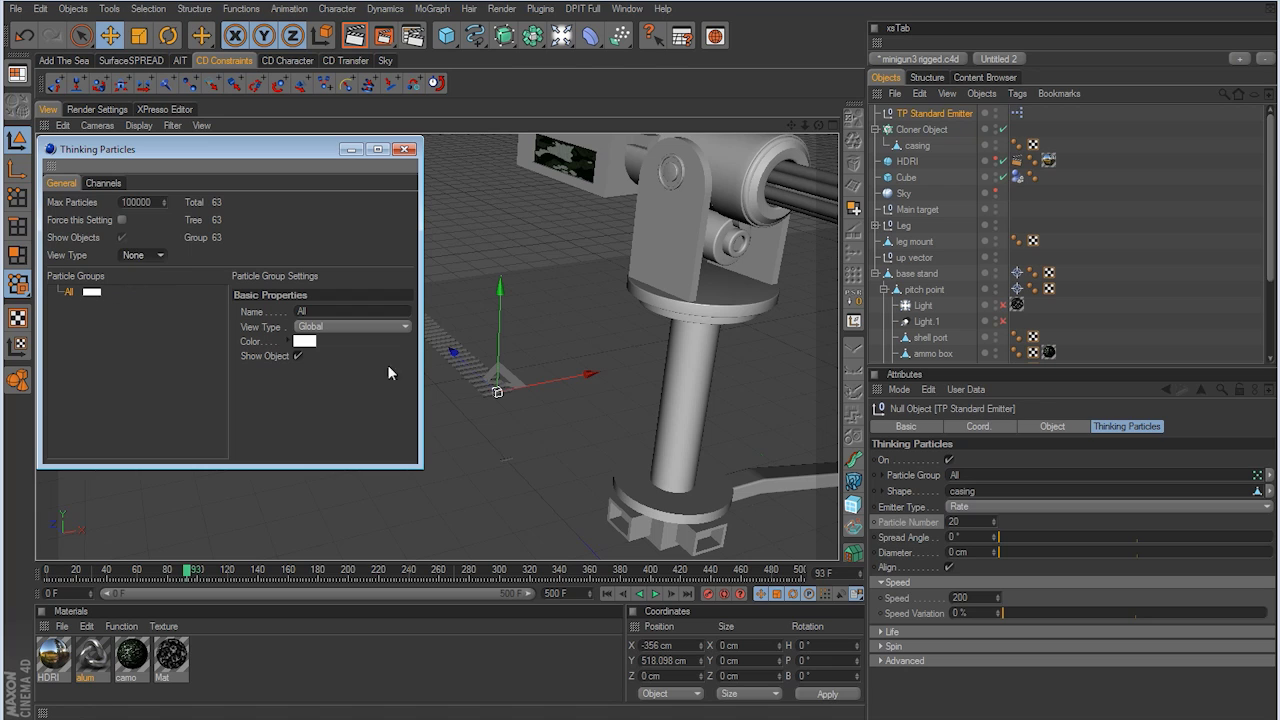
{"action": "left_click", "coordinate": [410, 149]}
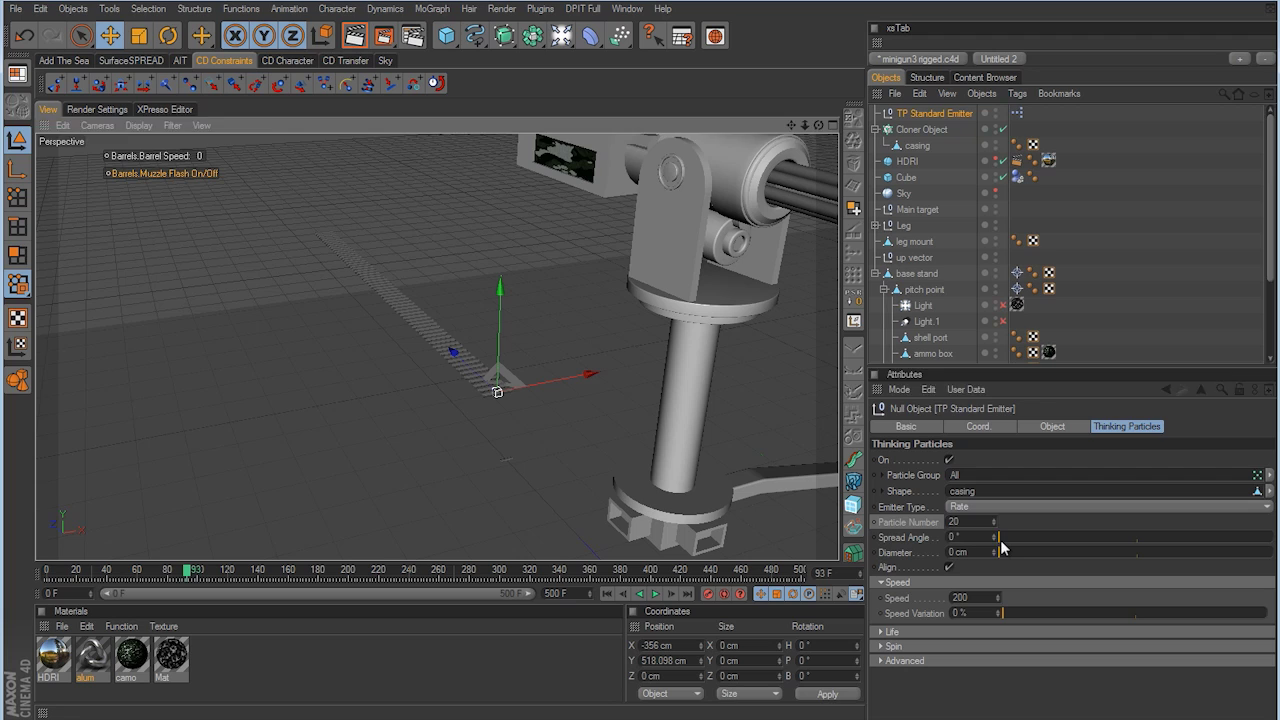
Set the TP Standard Emitter's spread angle to 25° and diameter to 40 cm, and preview the emission from frame 0
{"action": "left_click_drag", "start_coordinate": [1000, 543], "coordinate": [1037, 545]}
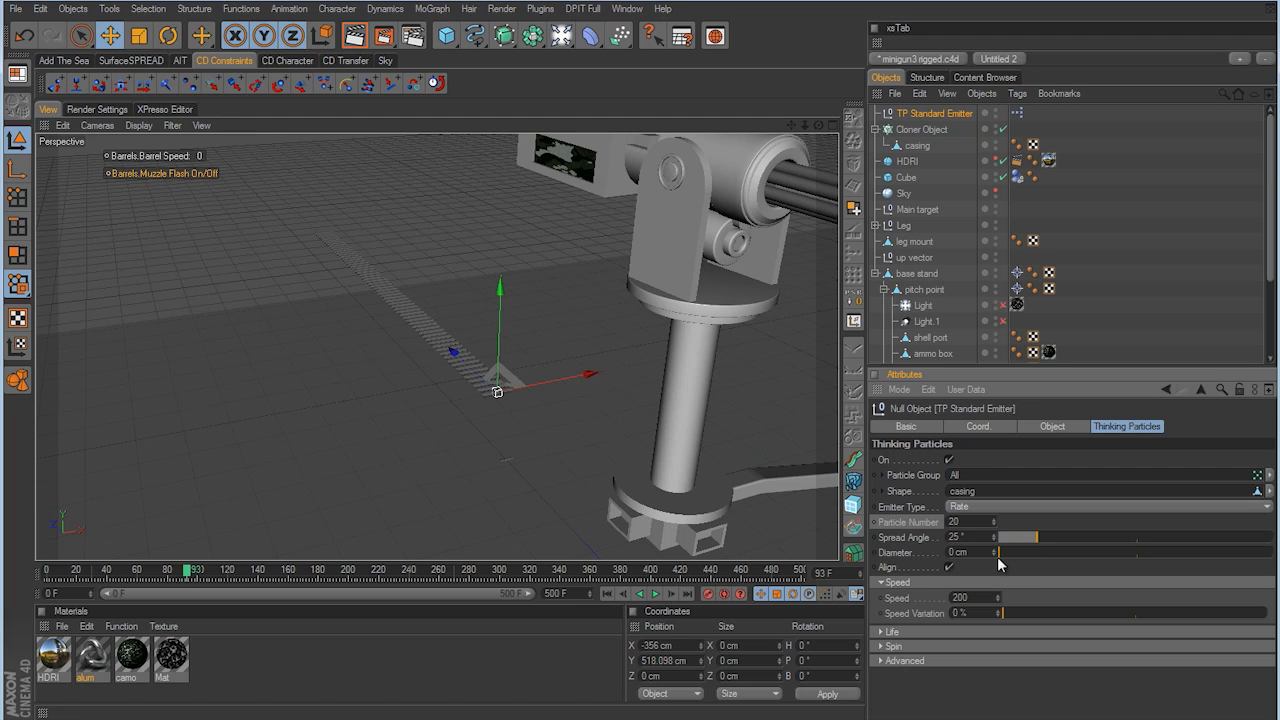
{"action": "mouse_move", "coordinate": [1001, 556]}
{"action": "left_mouse_down"}
{"action": "mouse_move", "coordinate": [1037, 562]}
{"action": "mouse_move", "coordinate": [1011, 560]}
{"action": "left_mouse_up"}
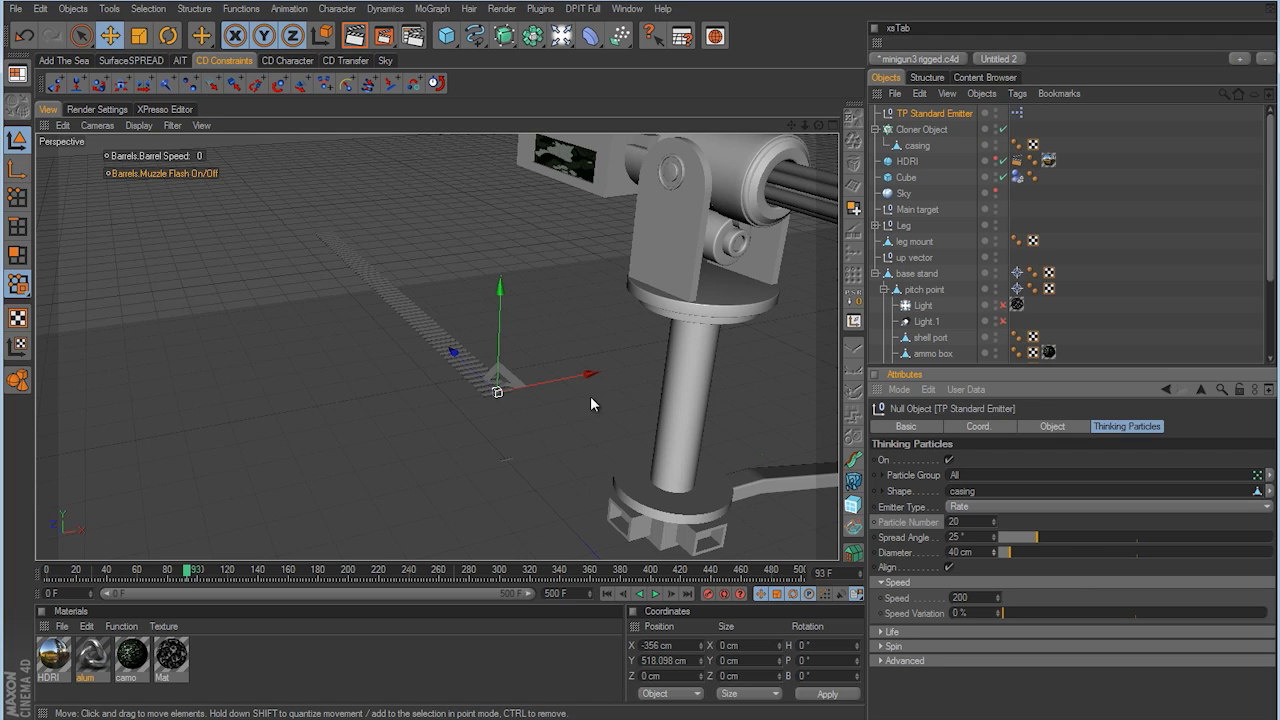
{"action": "left_click", "coordinate": [607, 594]}
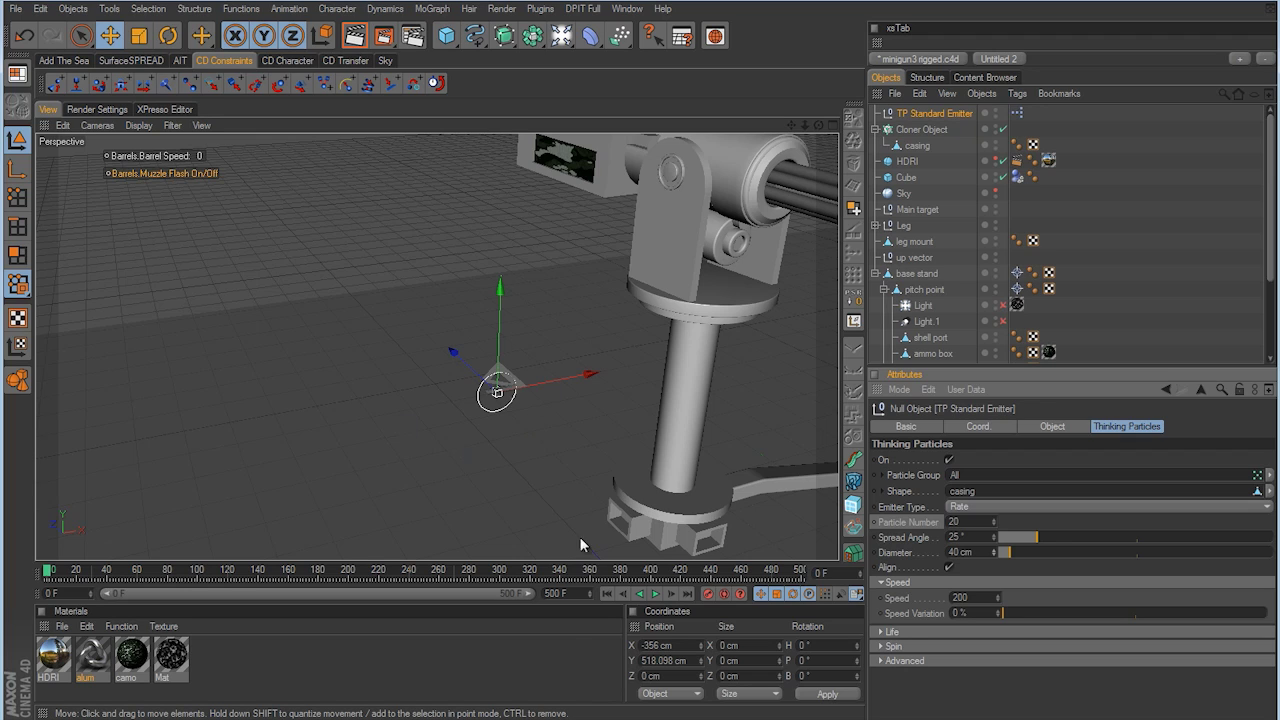
{"action": "left_click", "coordinate": [655, 594]}
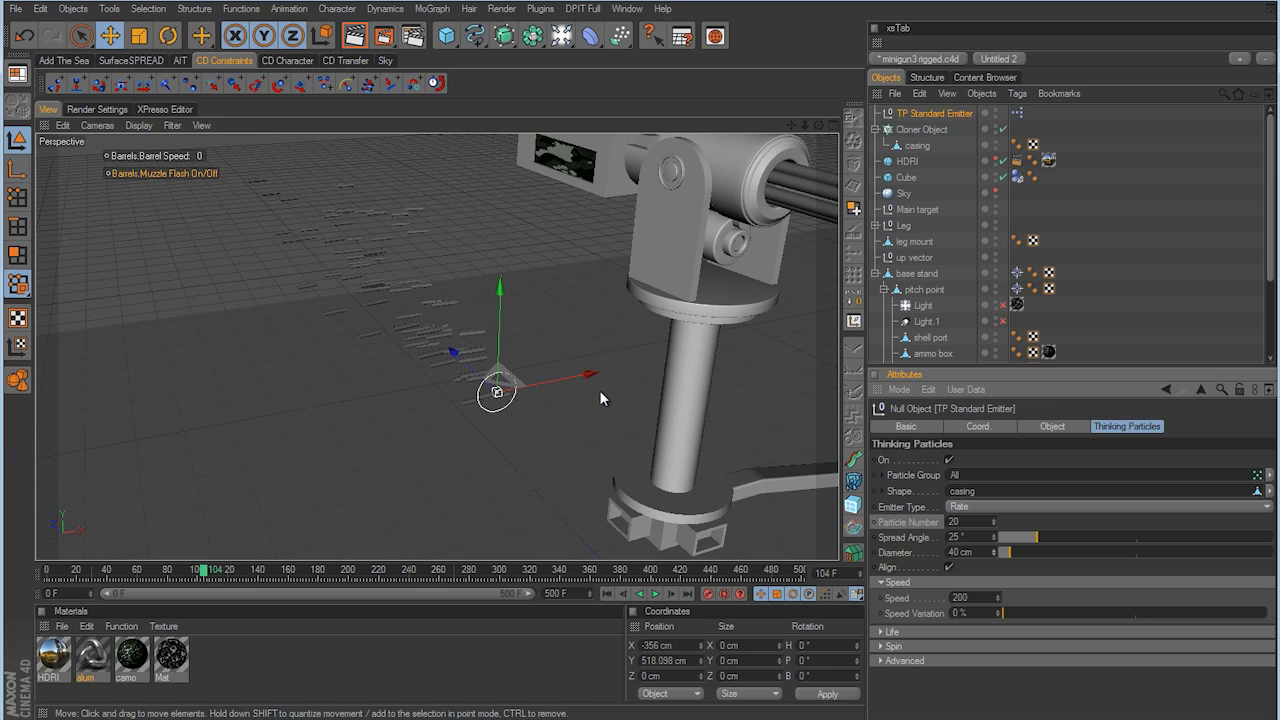
{"action": "left_click", "coordinate": [606, 594]}
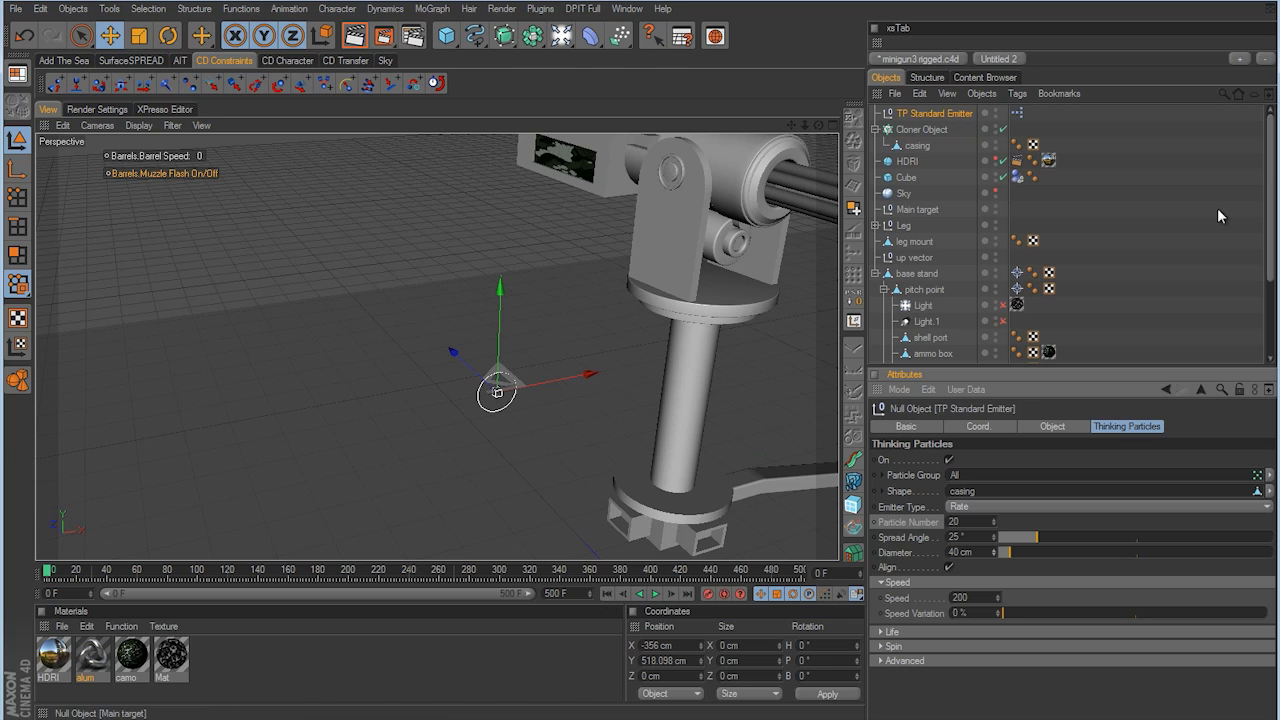
Add a Rigid Body tag to the Cloner Object with bounce 0.1 and friction 1
{"action": "right_click", "coordinate": [915, 129]}
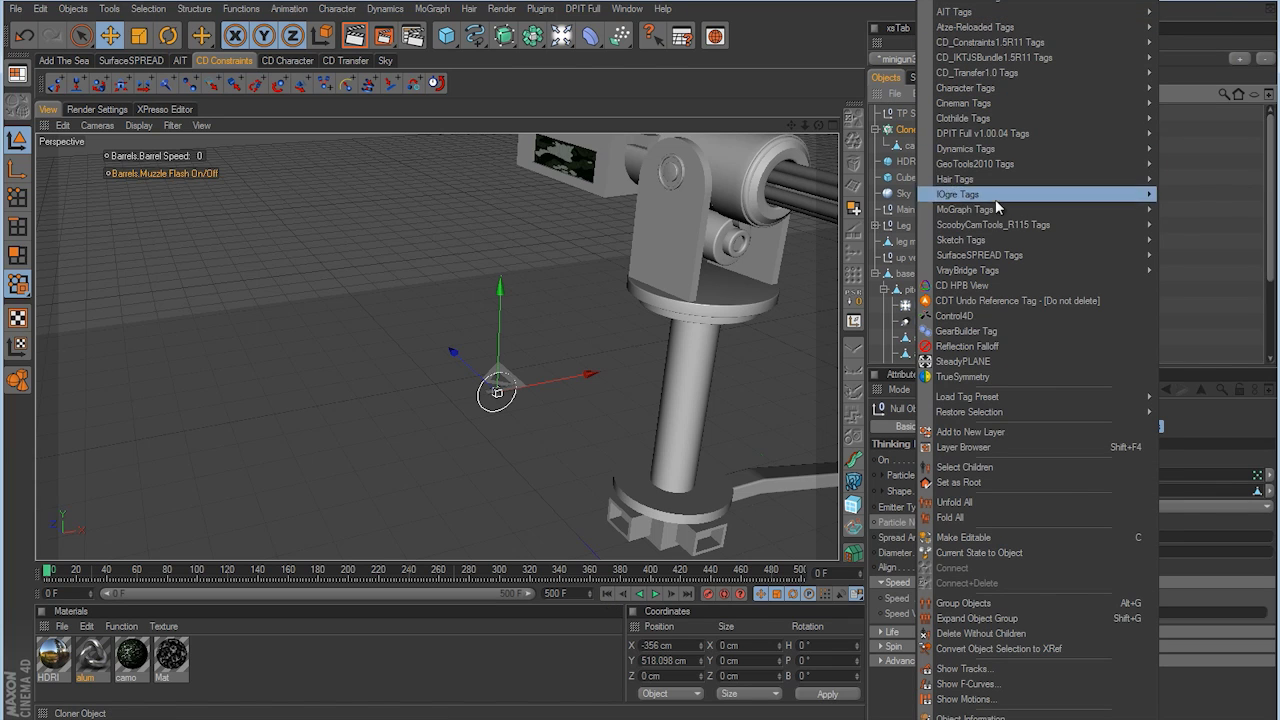
{"action": "mouse_move", "coordinate": [1025, 208]}
{"action": "left_click", "coordinate": [1164, 238]}
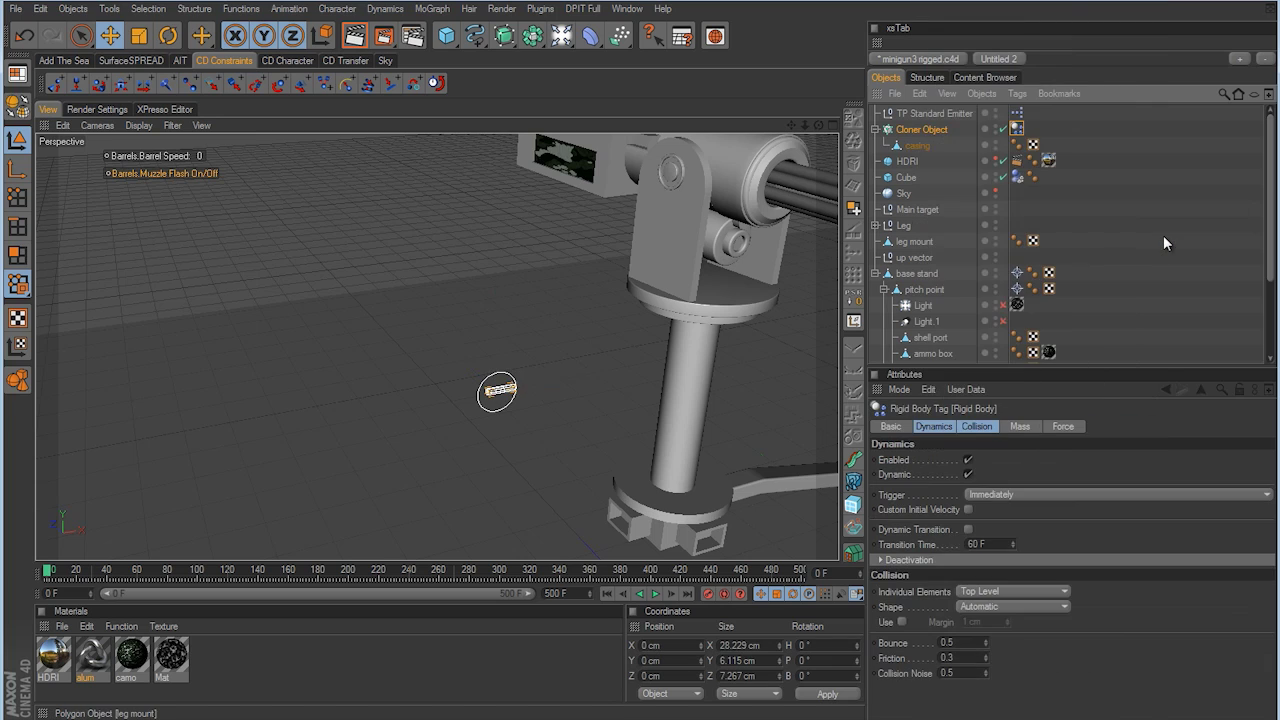
{"action": "double_click", "coordinate": [968, 642]}
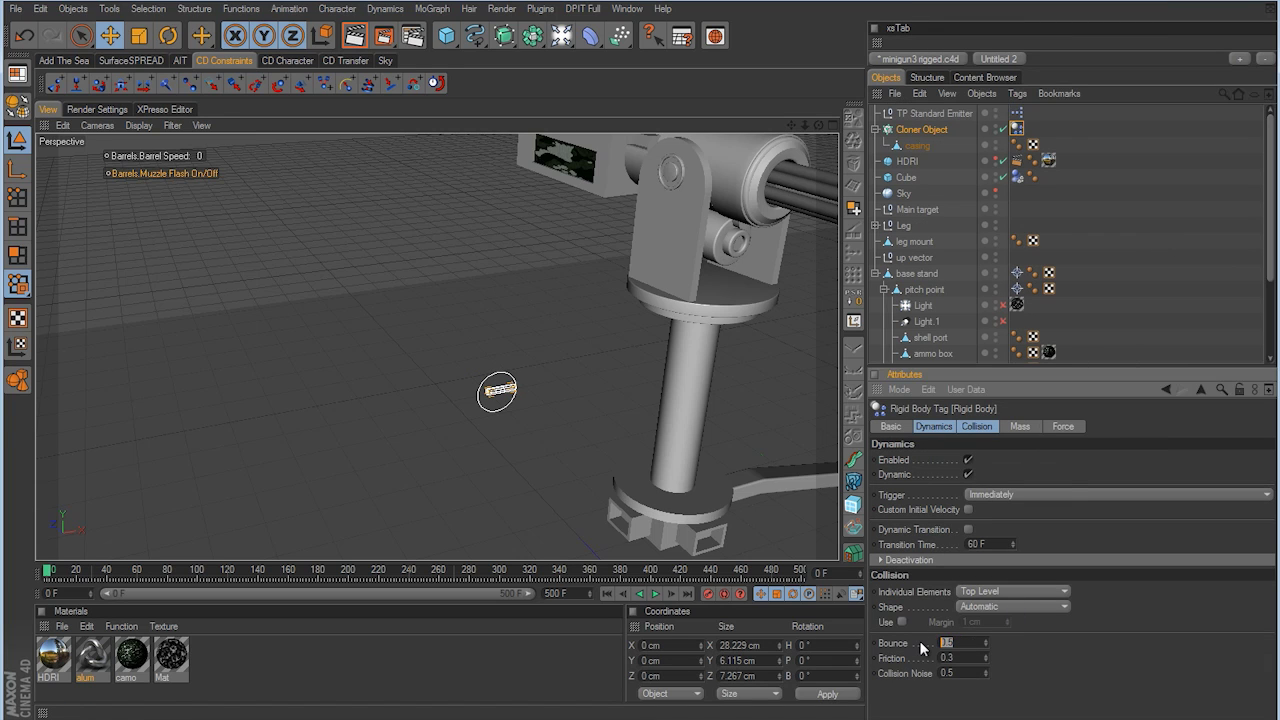
{"action": "type", "text": "1"}
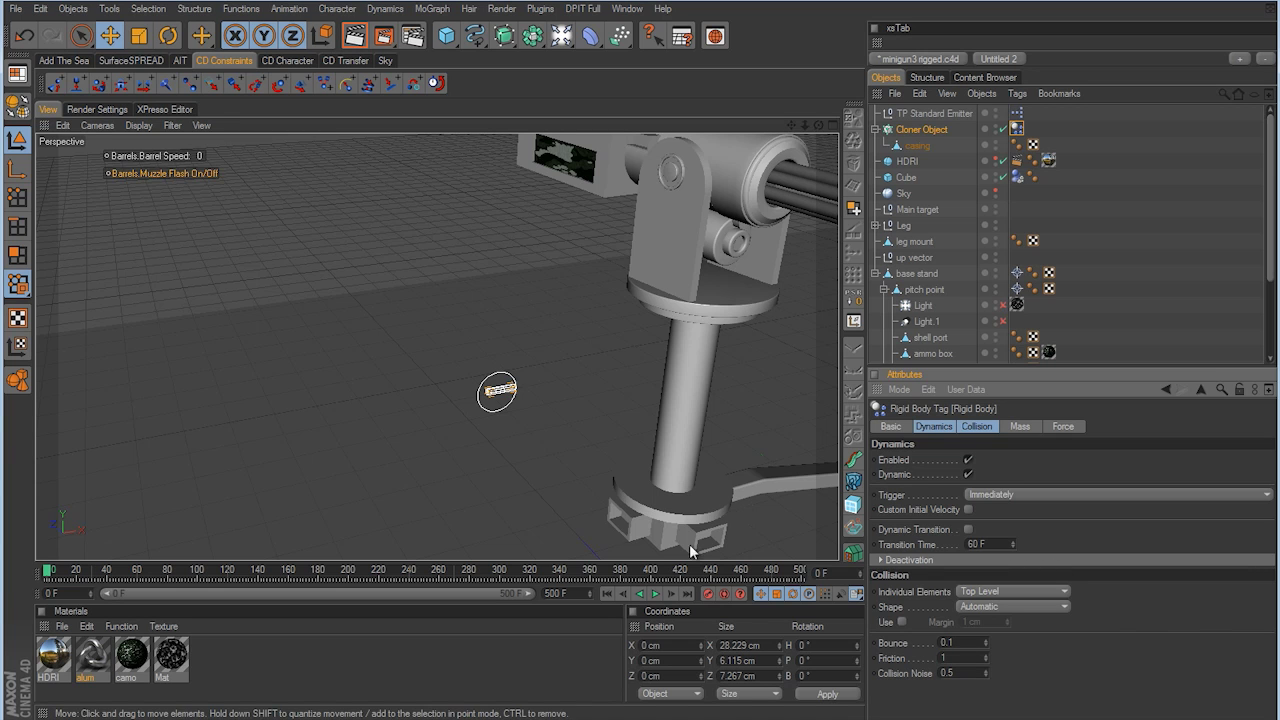
Play the dynamics simulation and examine how the casings fall and pile up on the floor
{"action": "left_click", "coordinate": [656, 594]}
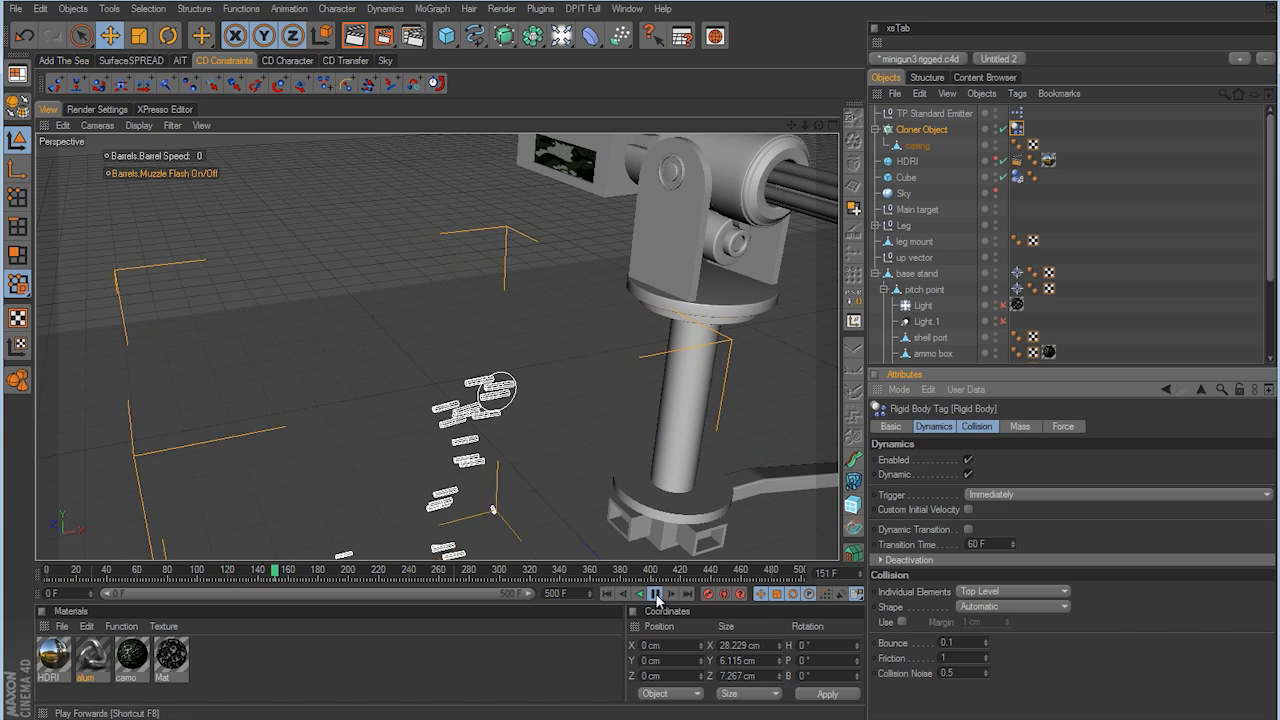
{"action": "left_click", "coordinate": [657, 595]}
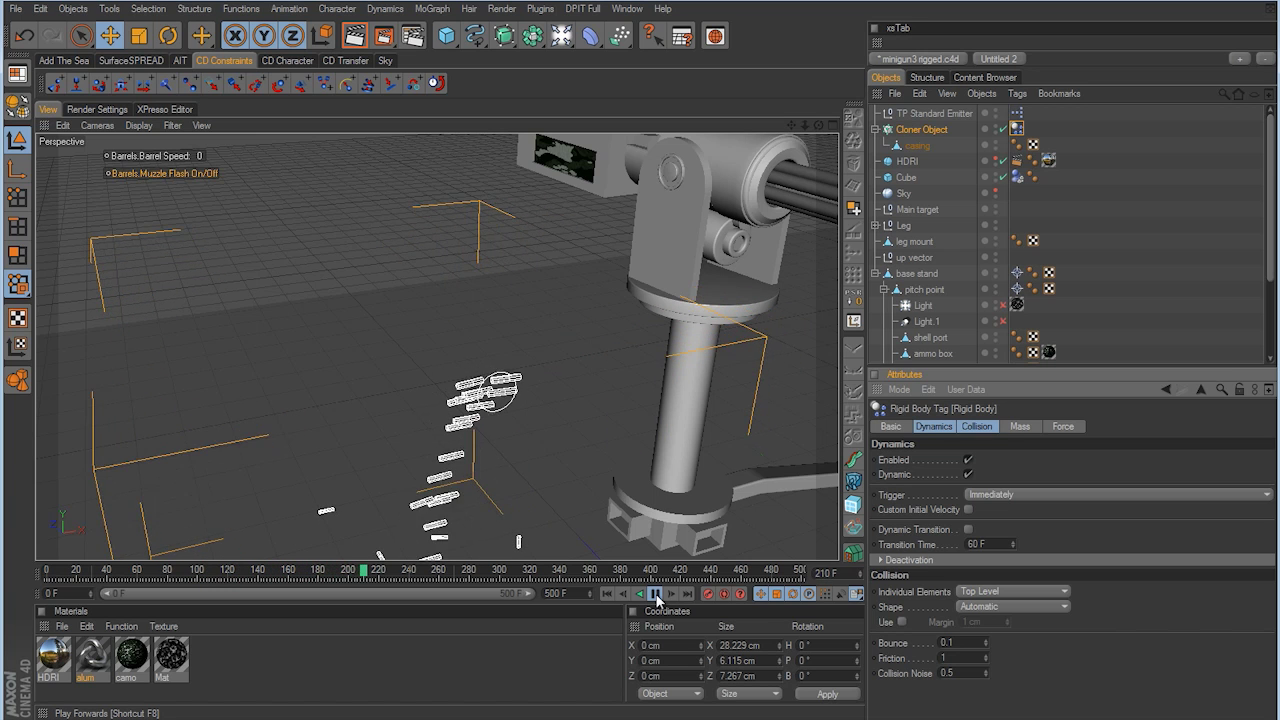
{"action": "left_click_drag", "start_coordinate": [653, 510], "coordinate": [669, 400], "text": "alt"}
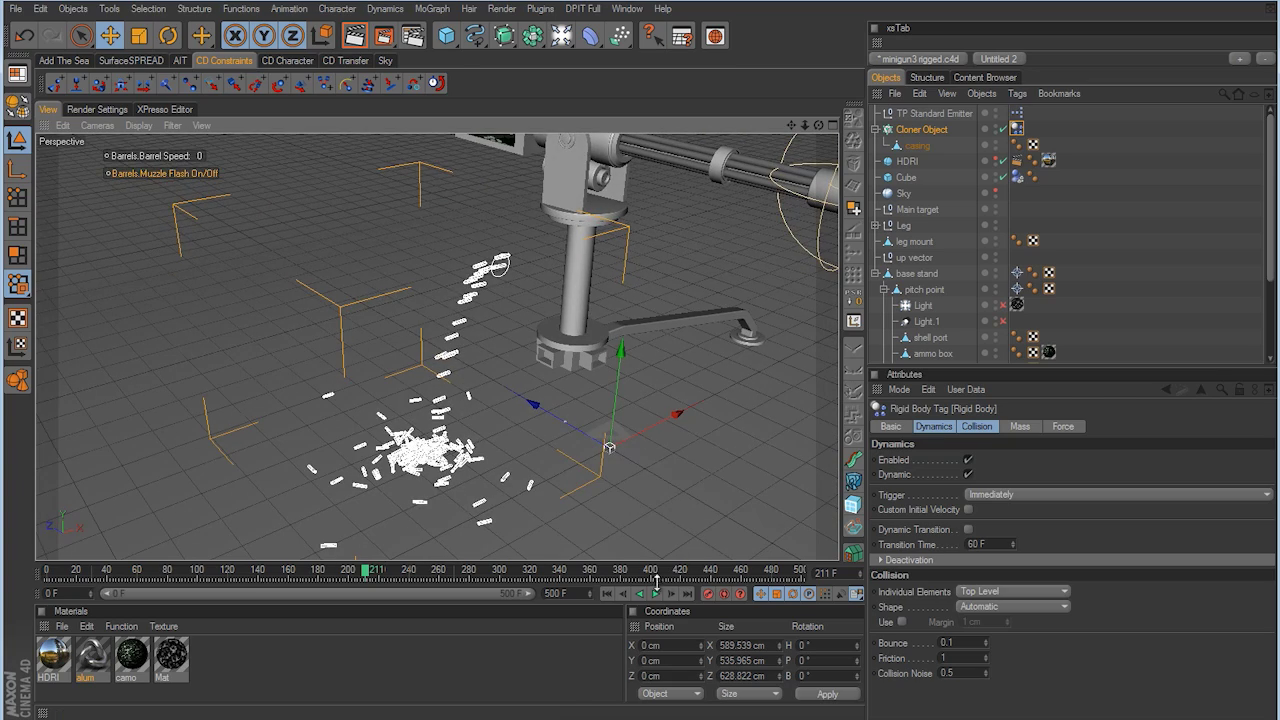
Change the TP Standard Emitter's emitter type to Shot and preview the emission from frame 0
{"action": "left_click", "coordinate": [607, 593]}
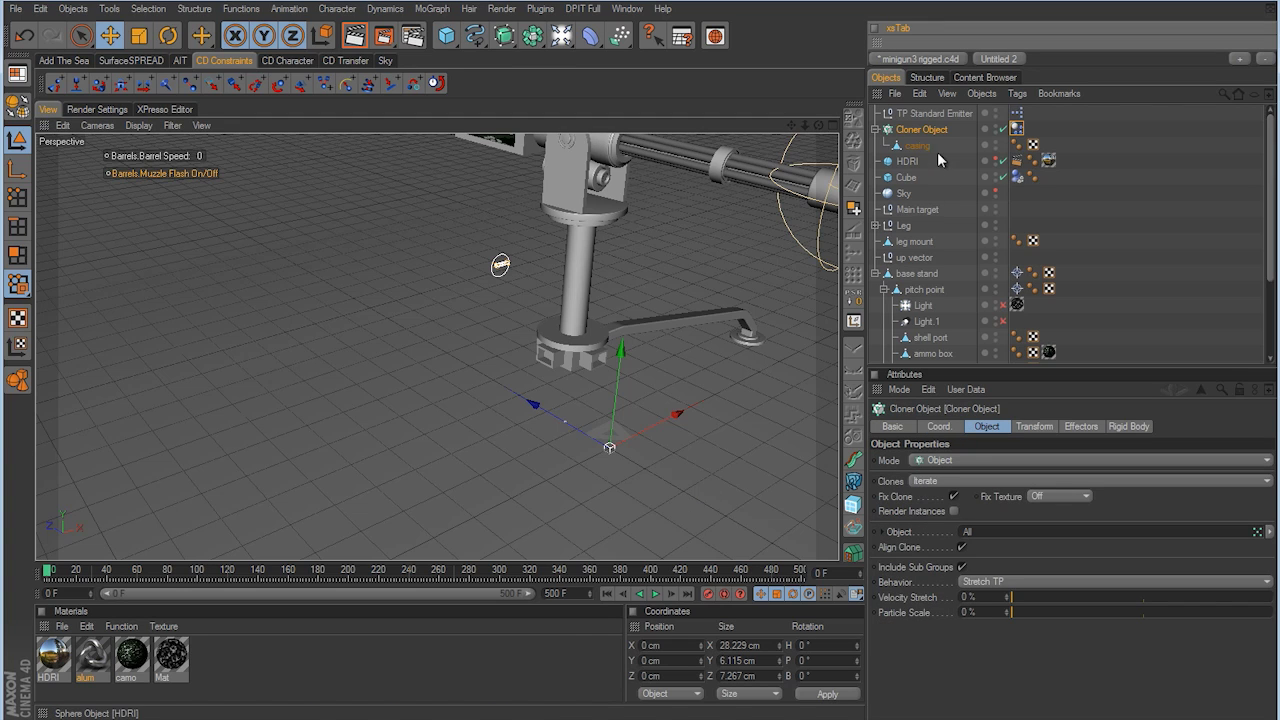
{"action": "left_click", "coordinate": [938, 116]}
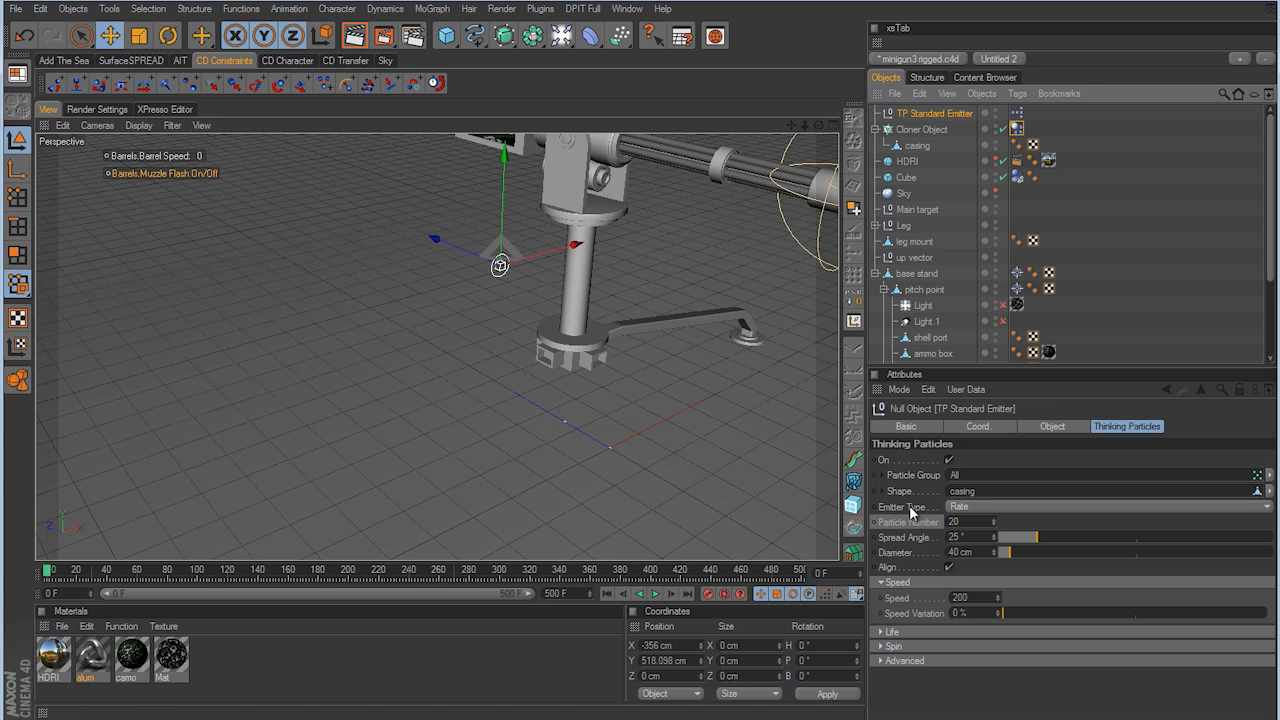
{"action": "left_click", "coordinate": [962, 507]}
{"action": "left_click", "coordinate": [962, 535]}
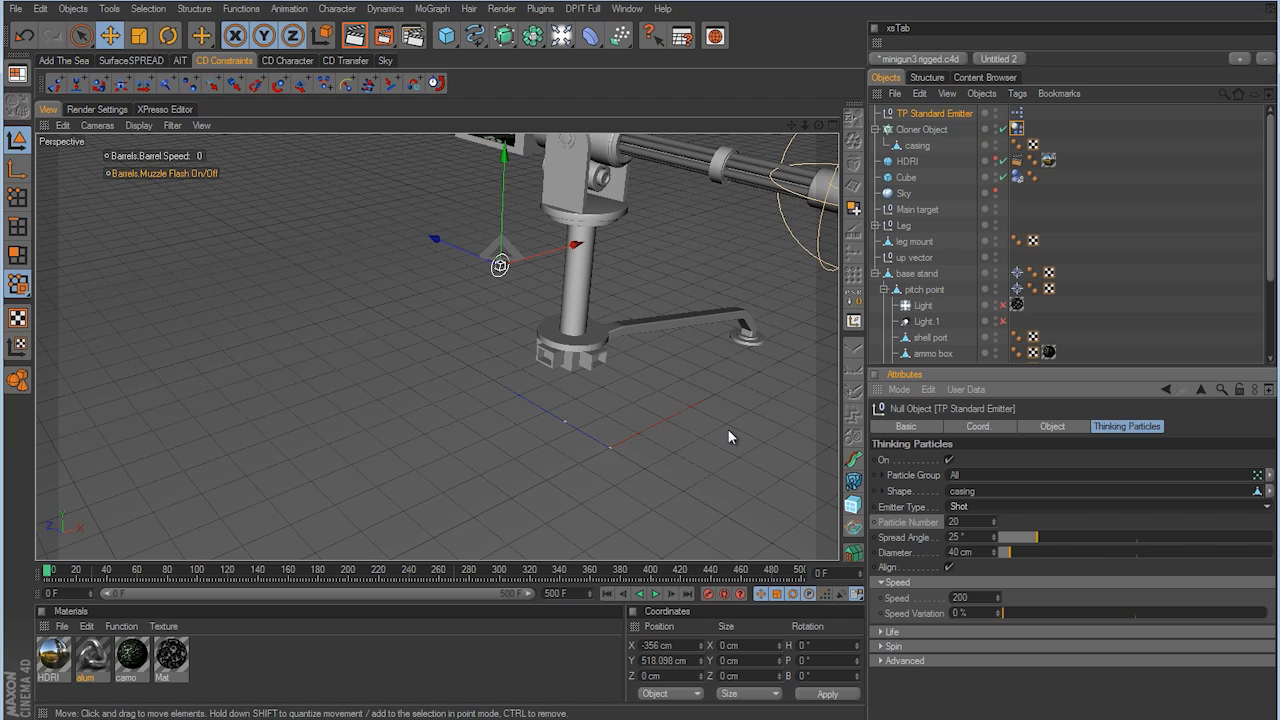
{"action": "left_click", "coordinate": [657, 596]}
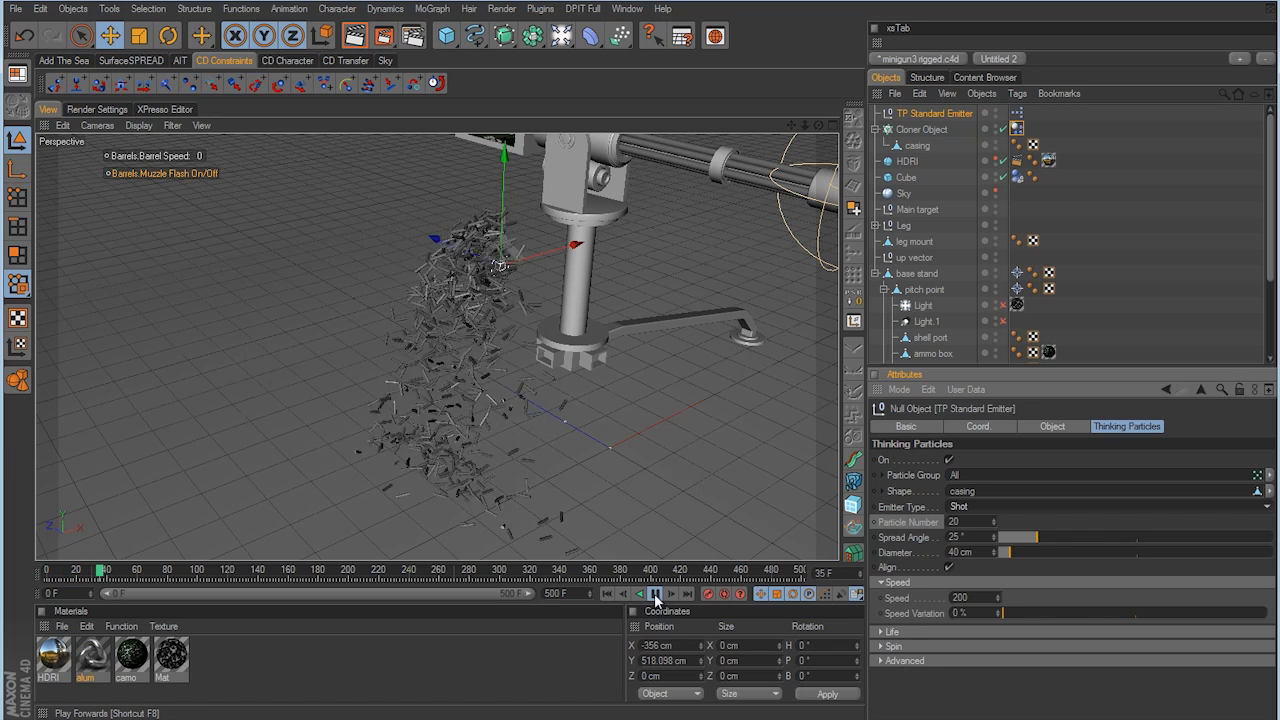
{"action": "left_click_drag", "start_coordinate": [691, 424], "coordinate": [663, 369], "text": "alt"}
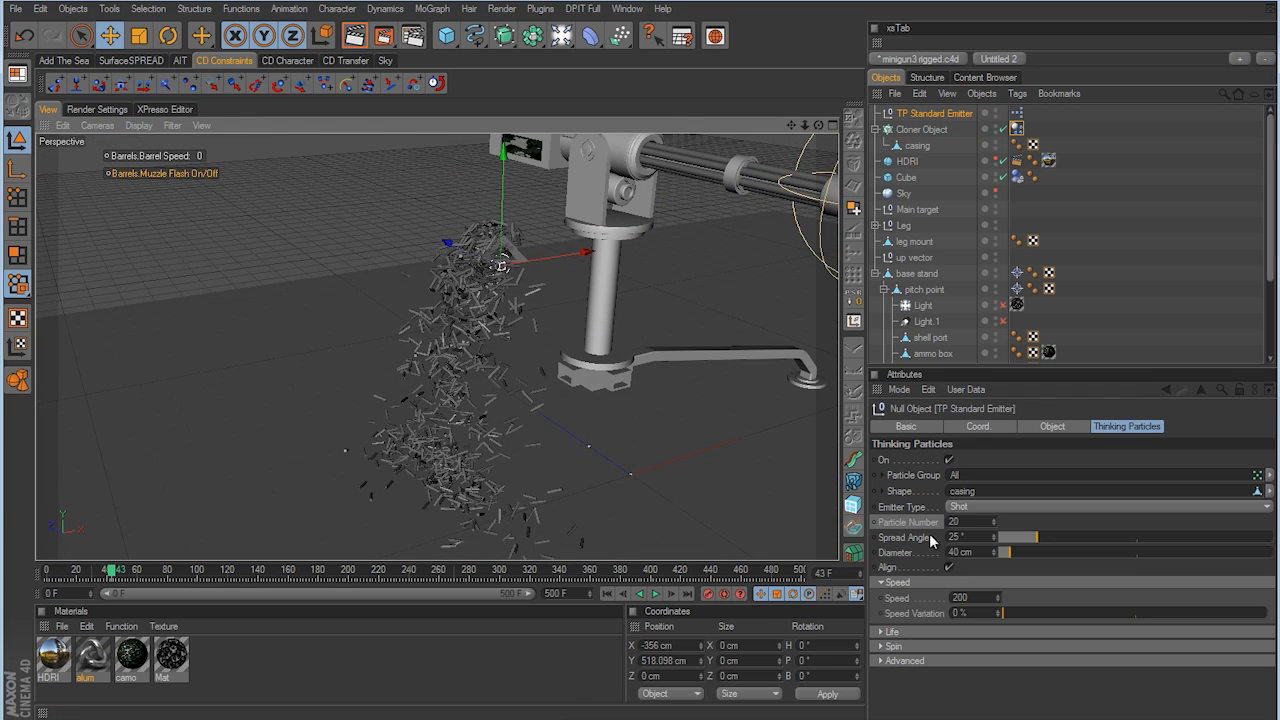
Set the emitter's particle number to 1 and play the simulation from the start to check the casing flow
{"action": "left_click", "coordinate": [897, 522]}
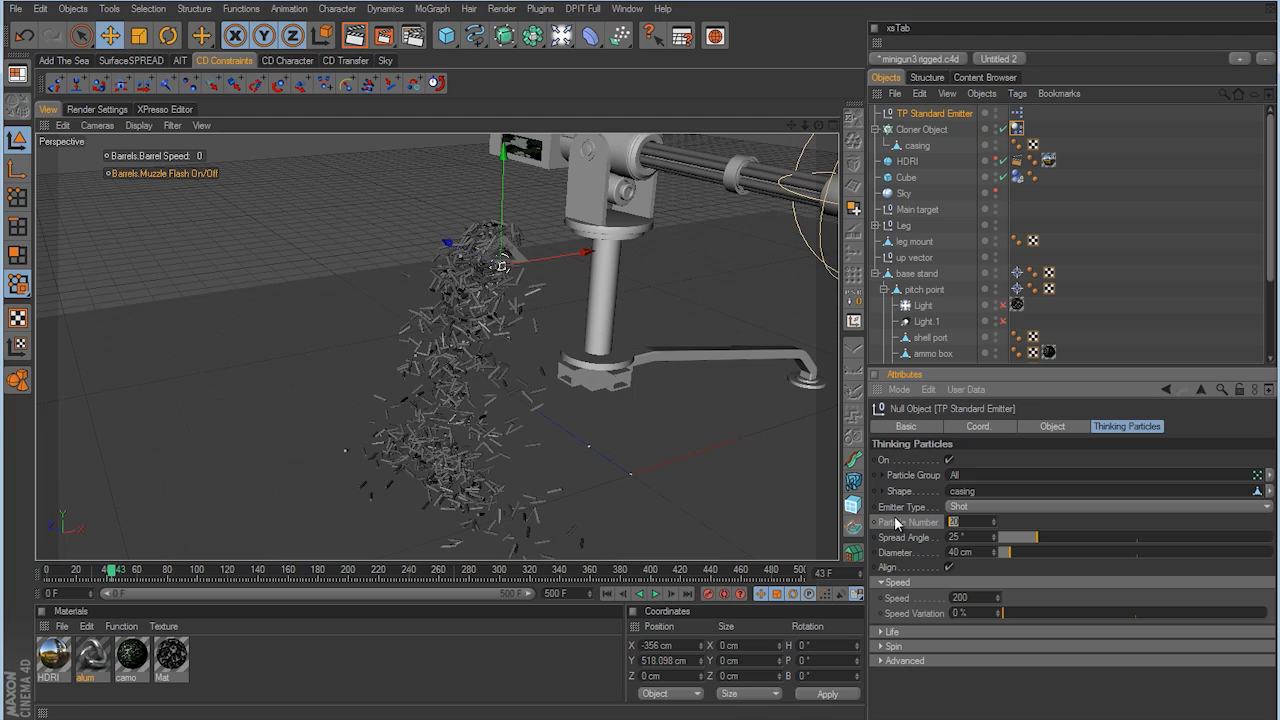
{"action": "type", "text": "1"}
{"action": "left_click", "coordinate": [604, 592]}
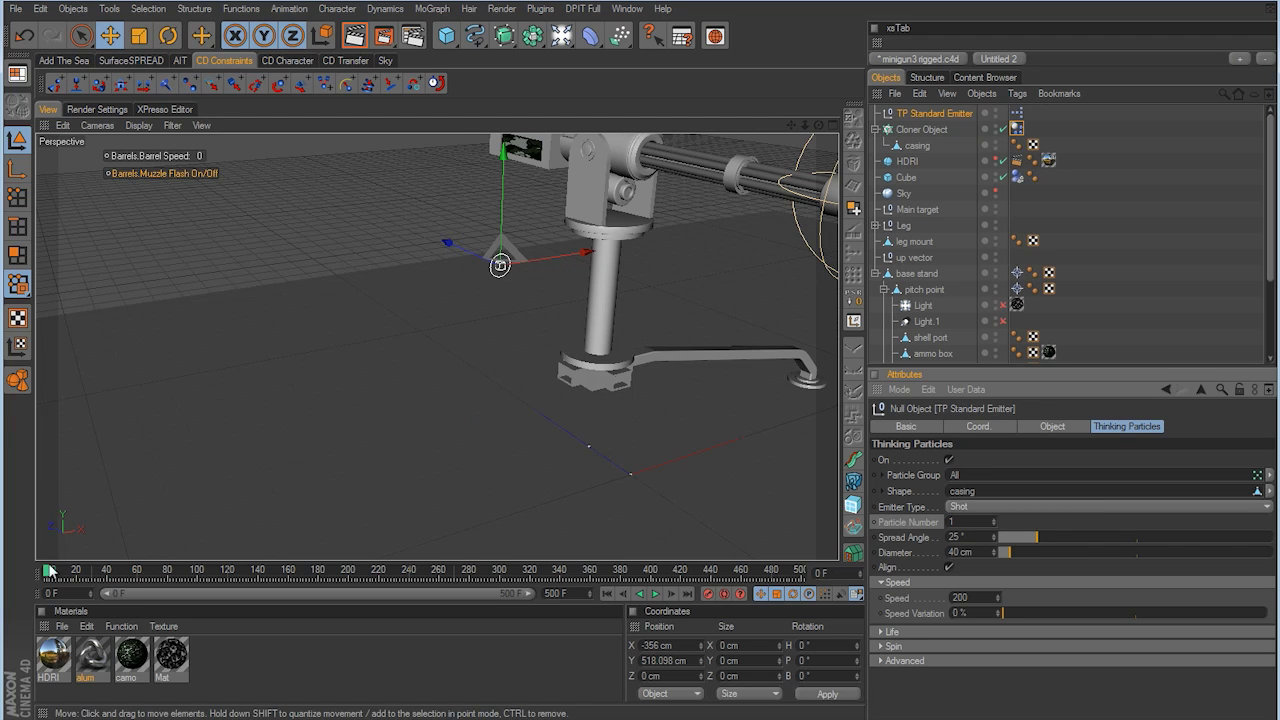
{"action": "left_click", "coordinate": [656, 594]}
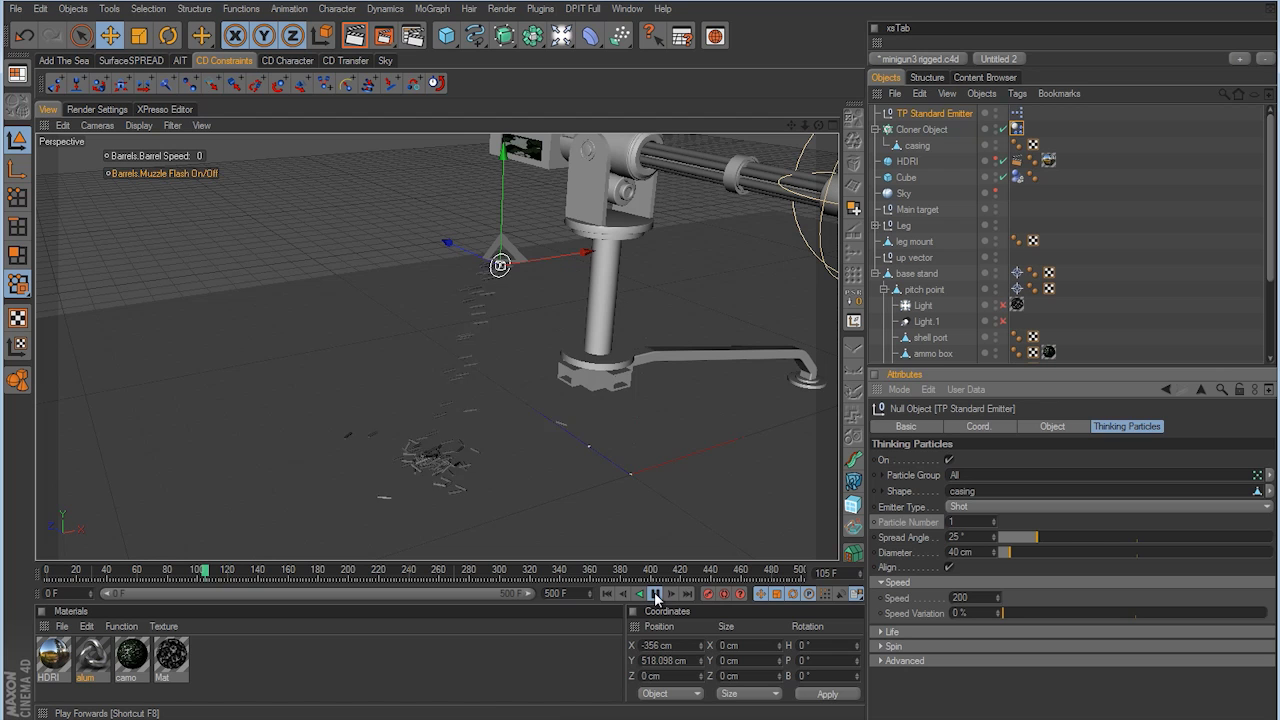
{"action": "left_click_drag", "start_coordinate": [570, 415], "coordinate": [554, 486], "text": "alt"}
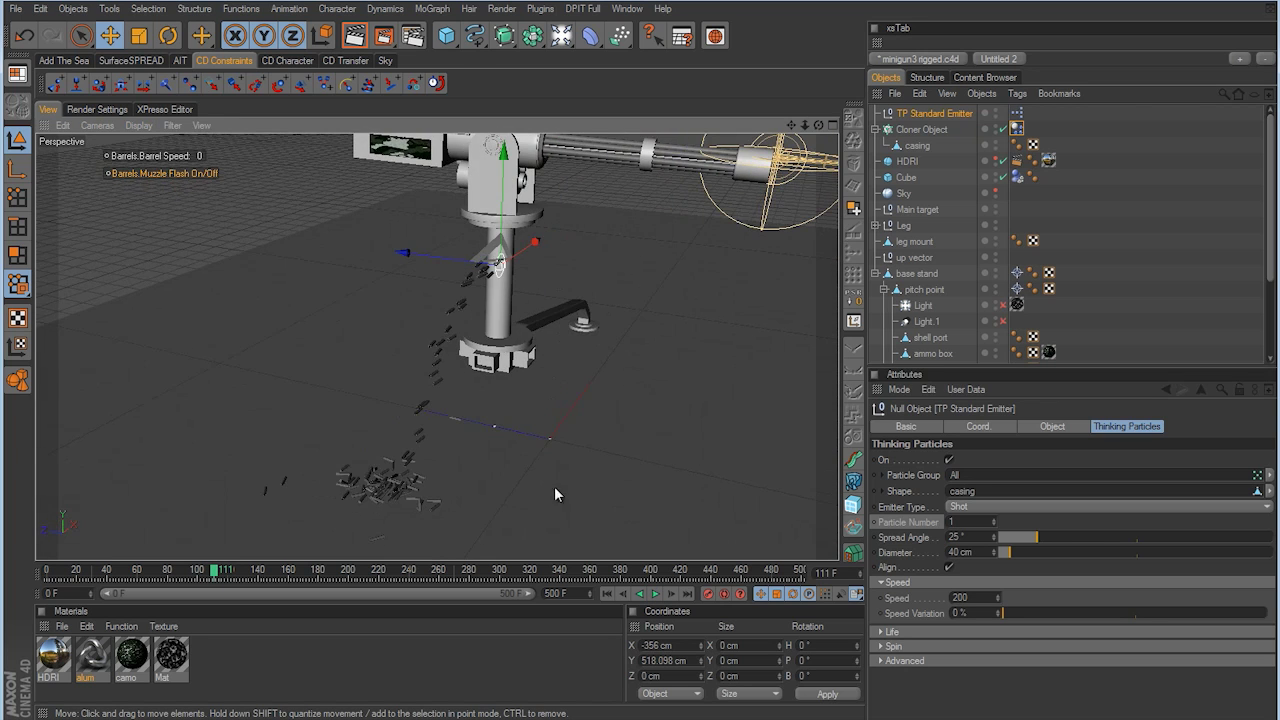
{"action": "left_click", "coordinate": [606, 593]}
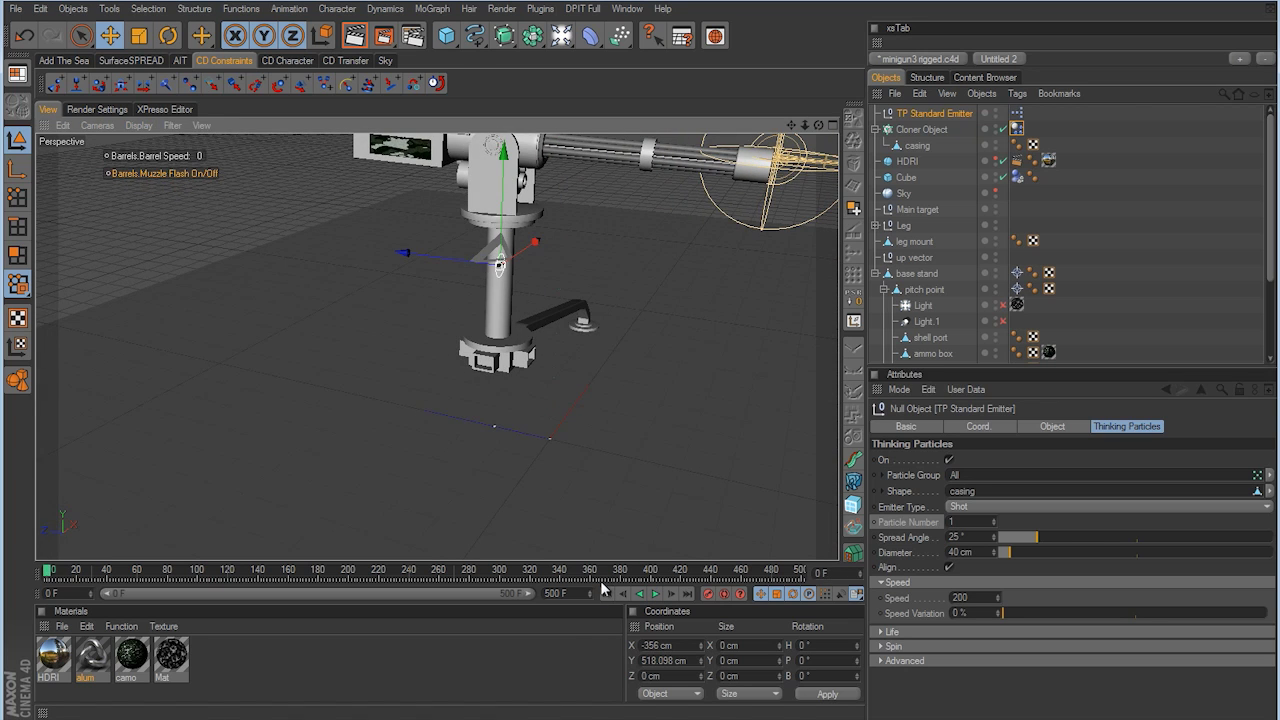
Set the emitter's particle speed to 450 and preview how far the casings are thrown
{"action": "left_click", "coordinate": [965, 597]}
{"action": "type", "text": "450"}
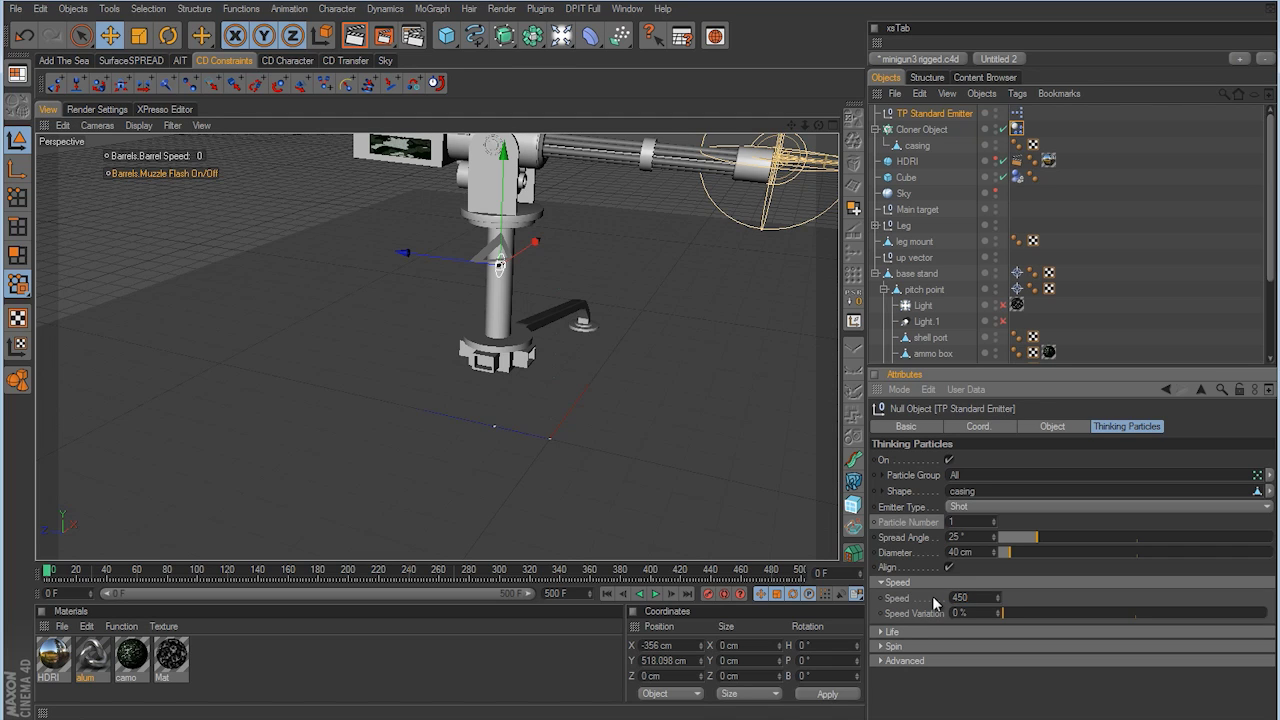
{"action": "left_click", "coordinate": [655, 594]}
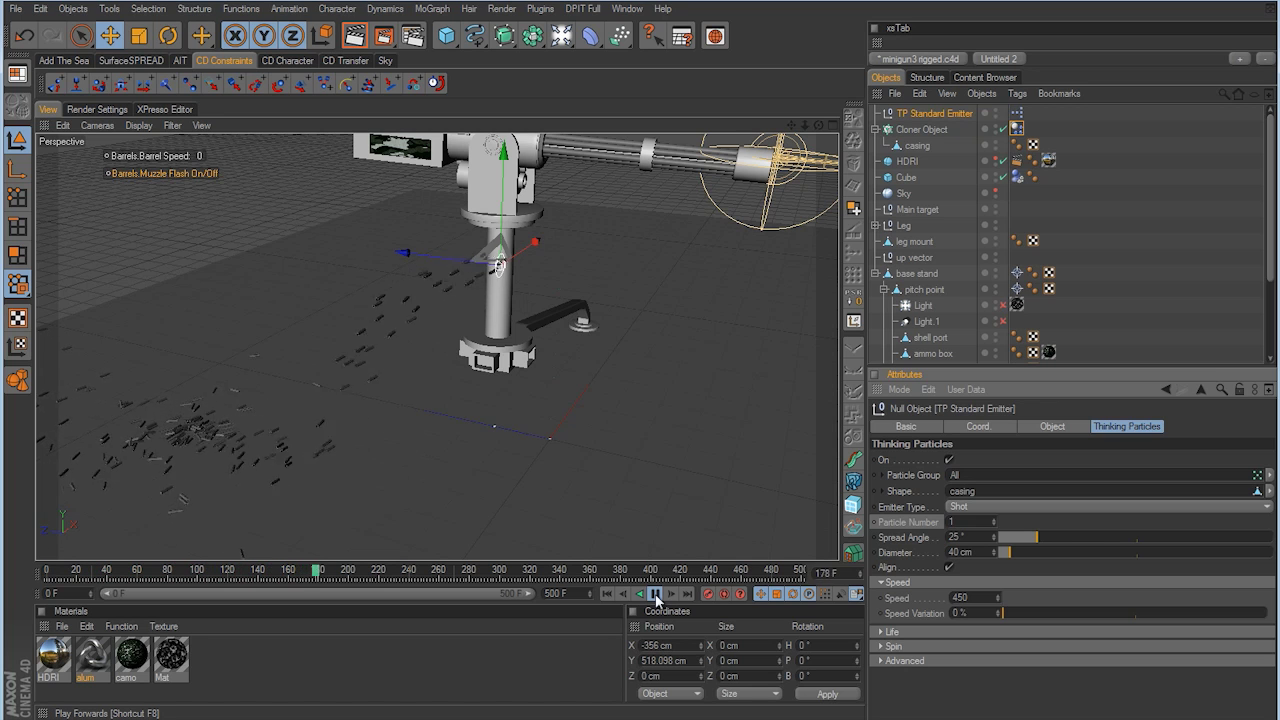
{"action": "left_click", "coordinate": [655, 594]}
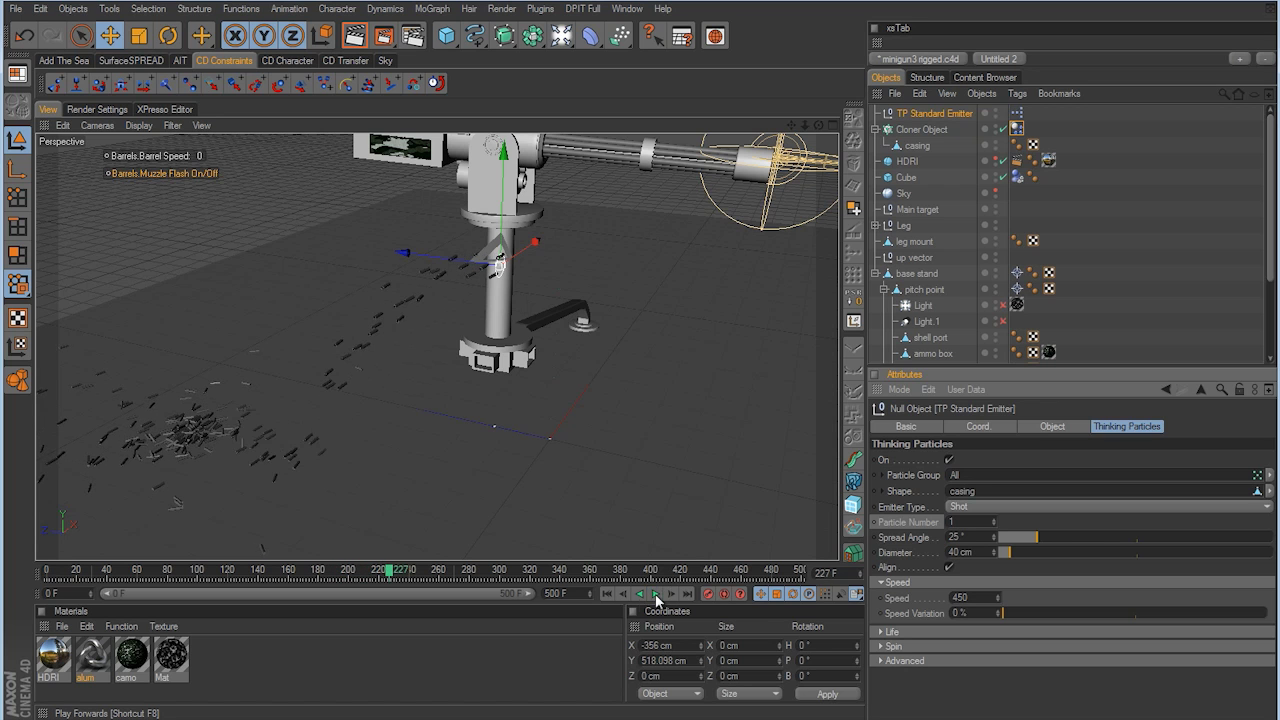
{"action": "left_click", "coordinate": [607, 594]}
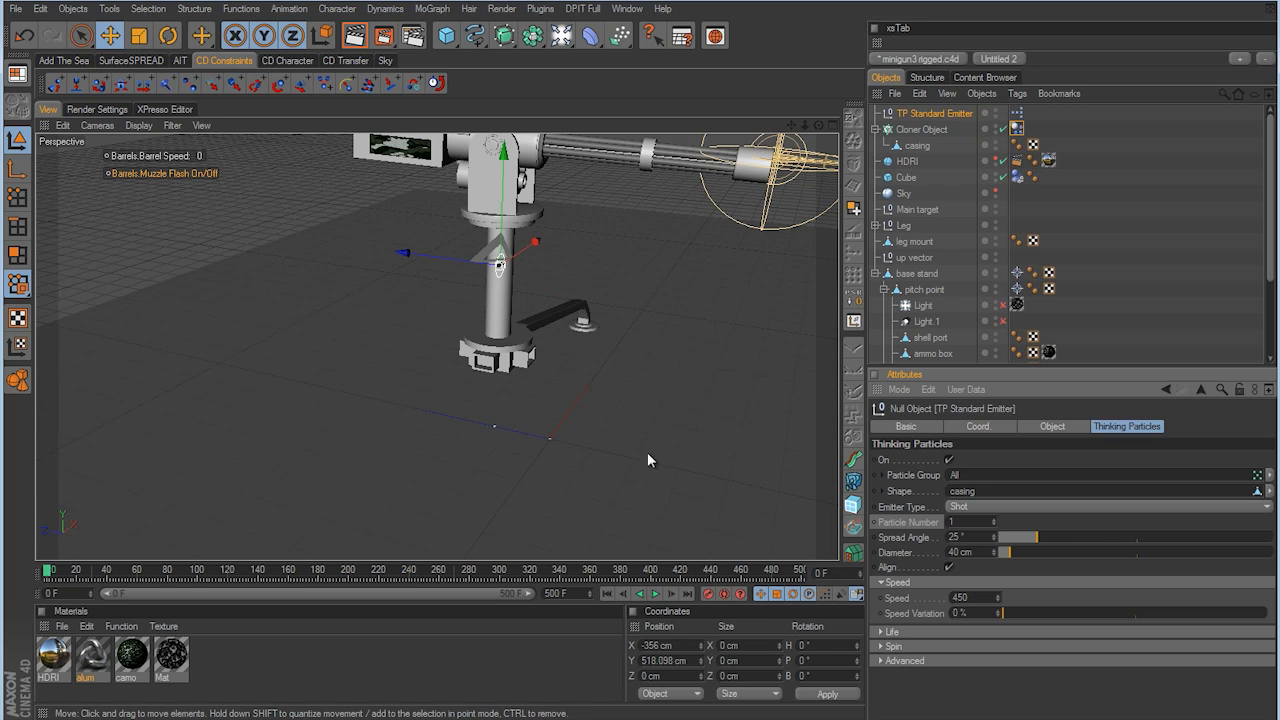
Change the PStorm node's type to Rectangle in the emitter's XPresso setup and refresh the emitter shape in the 3D view
{"action": "left_click_drag", "start_coordinate": [647, 452], "coordinate": [487, 332], "text": "alt"}
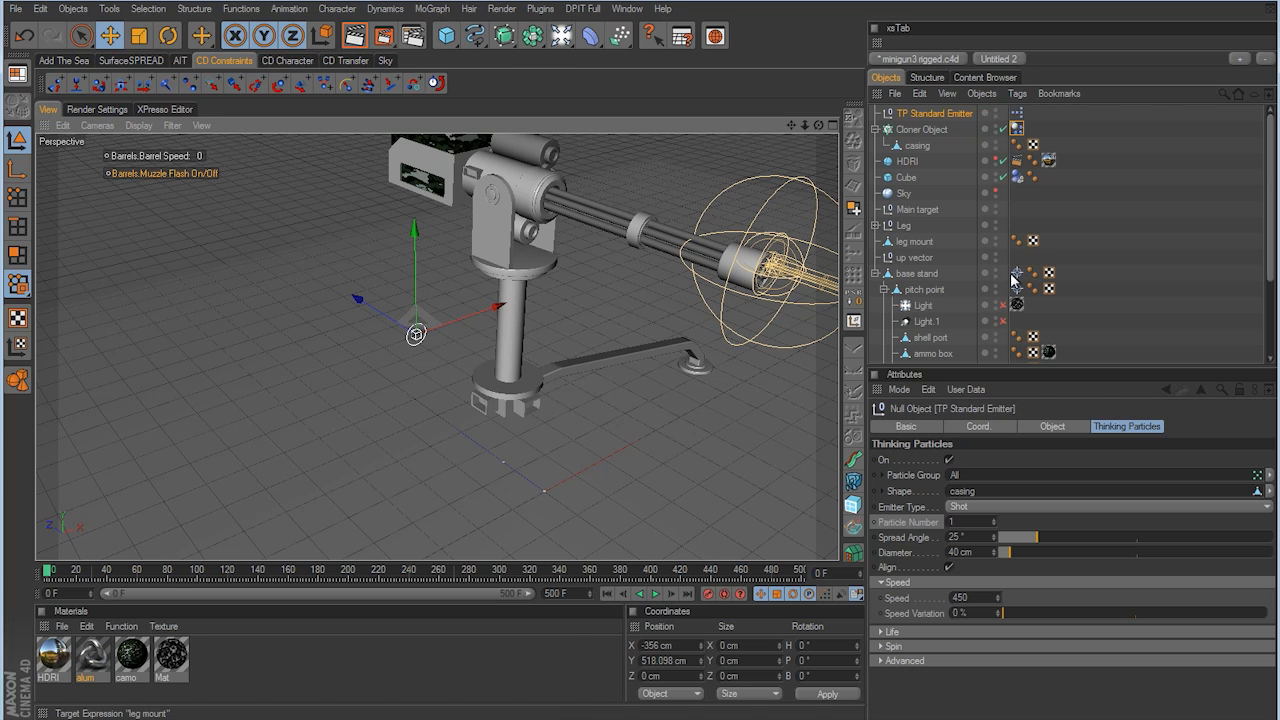
{"action": "double_click", "coordinate": [1018, 114]}
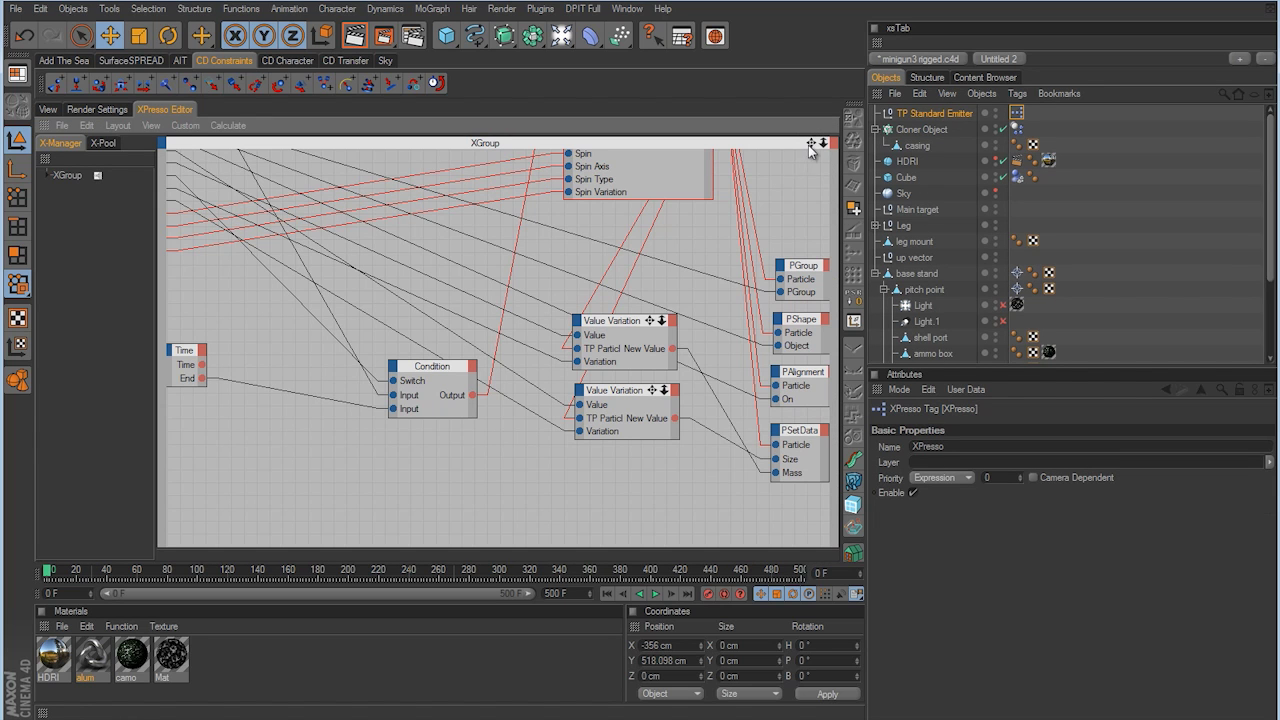
{"action": "left_click_drag", "start_coordinate": [811, 143], "coordinate": [640, 378]}
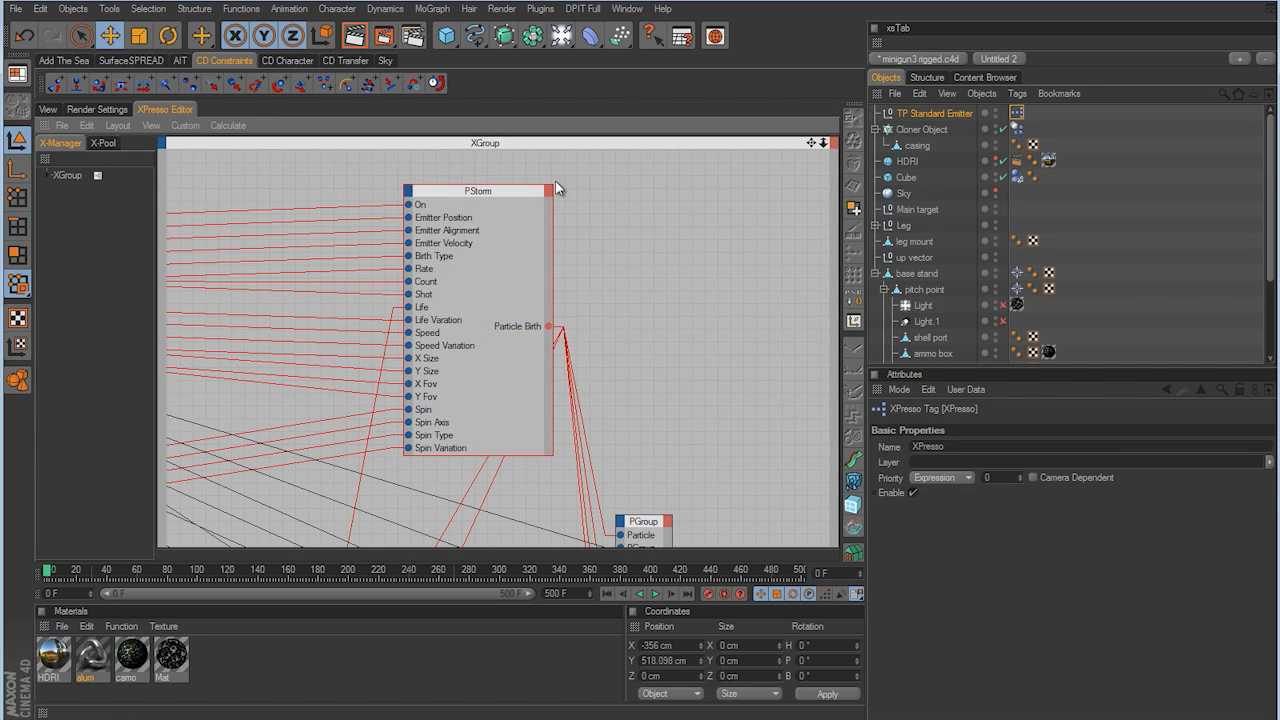
{"action": "left_click", "coordinate": [480, 198]}
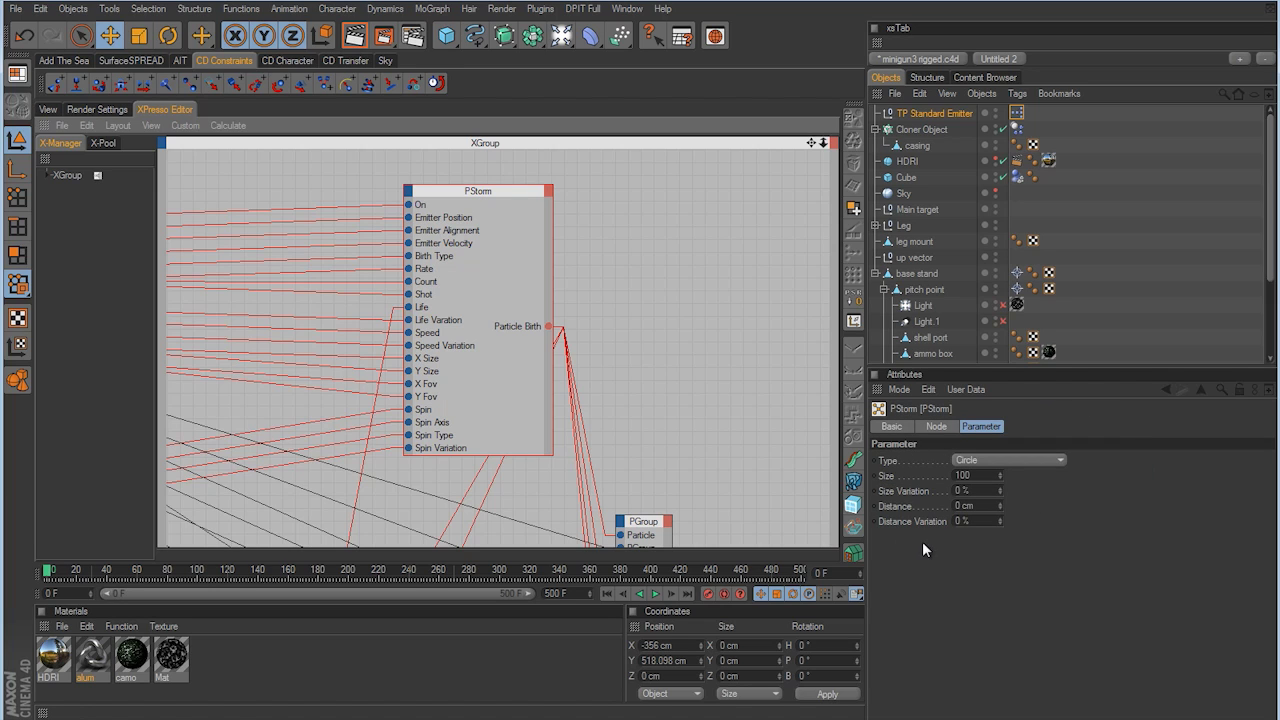
{"action": "left_click", "coordinate": [958, 461]}
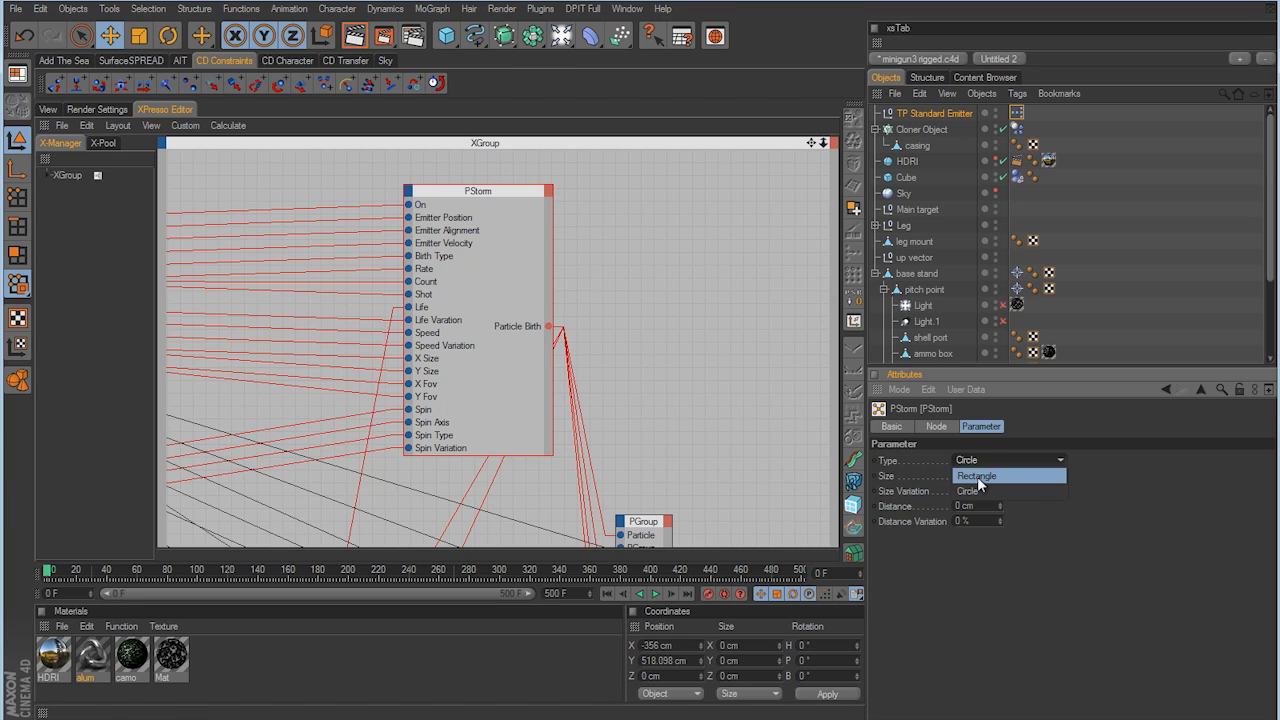
{"action": "left_click", "coordinate": [977, 476]}
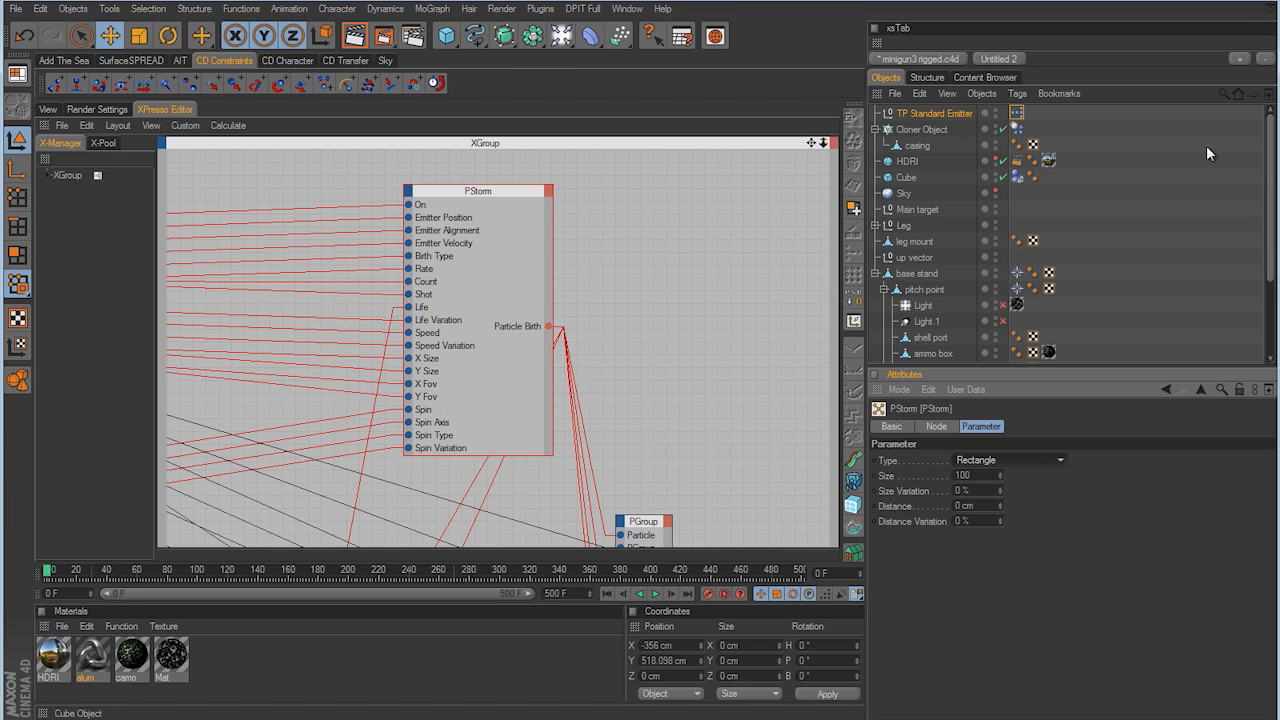
{"action": "left_click", "coordinate": [48, 109]}
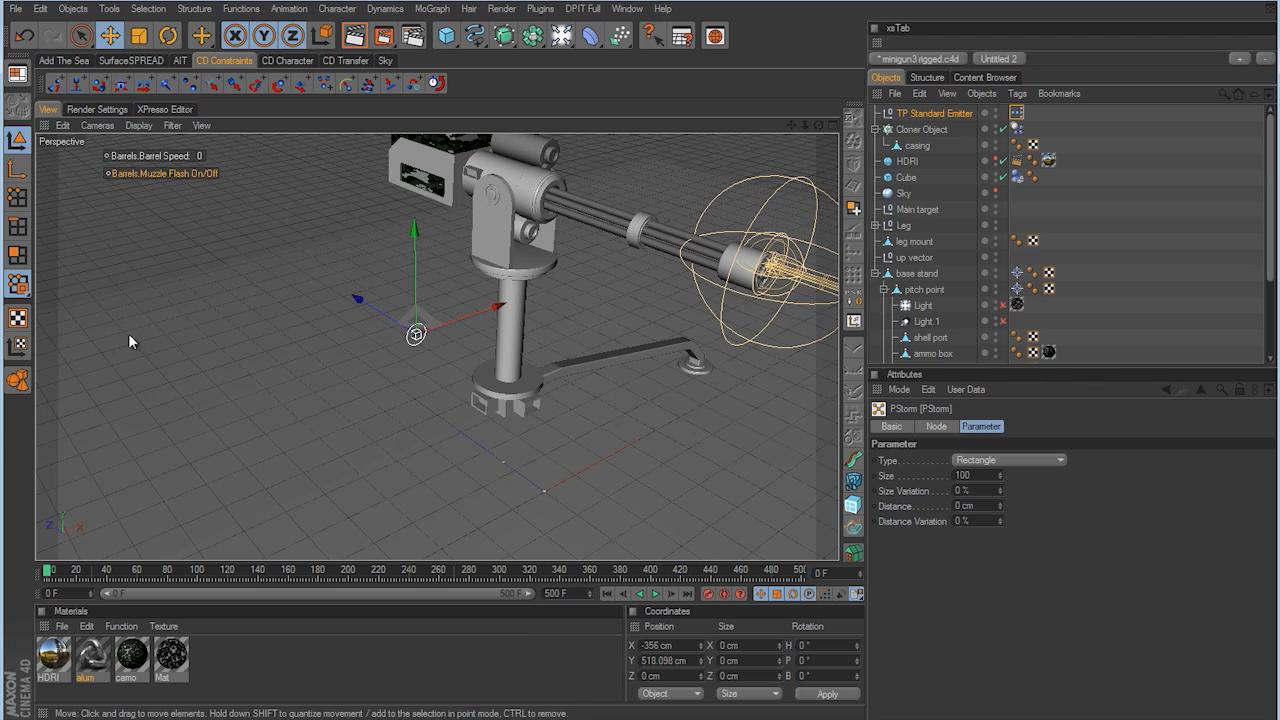
{"action": "left_click", "coordinate": [656, 594]}
{"action": "left_click", "coordinate": [606, 594]}
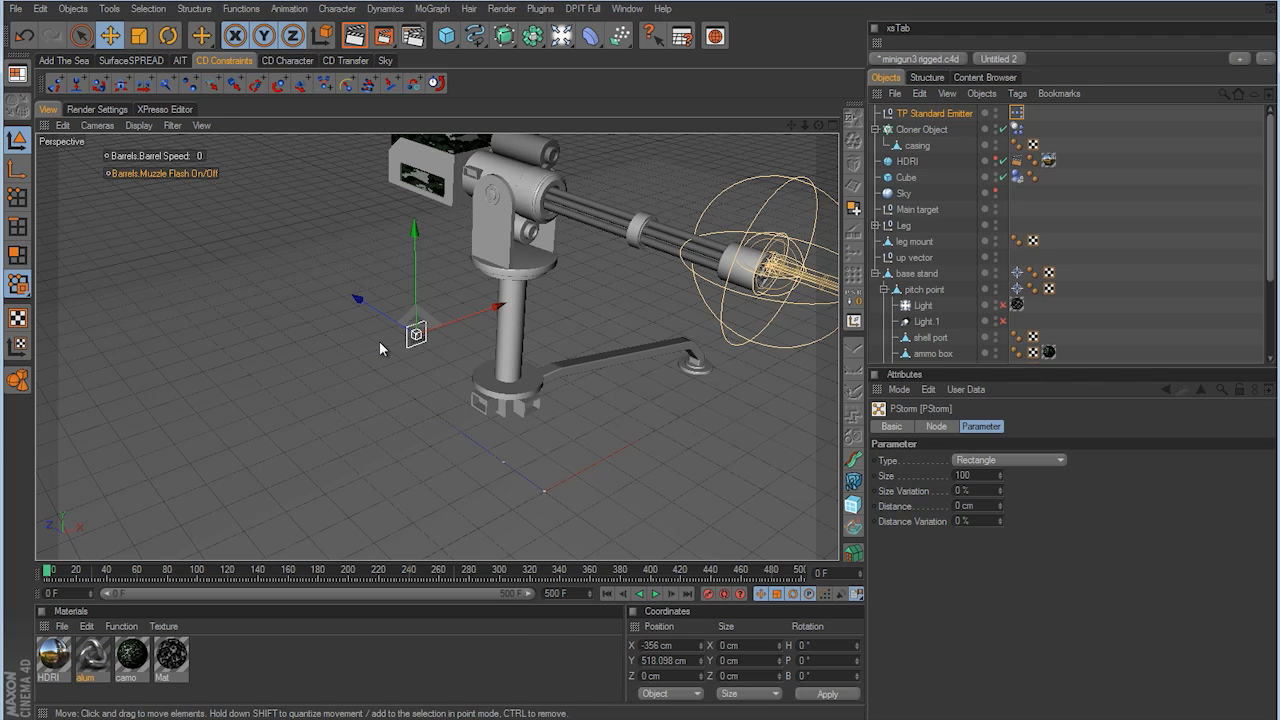
Make the TP Standard Emitter a child of the shell port and reset its position and rotation to zero
{"action": "right_click_drag", "start_coordinate": [379, 341], "coordinate": [462, 276], "text": "alt"}
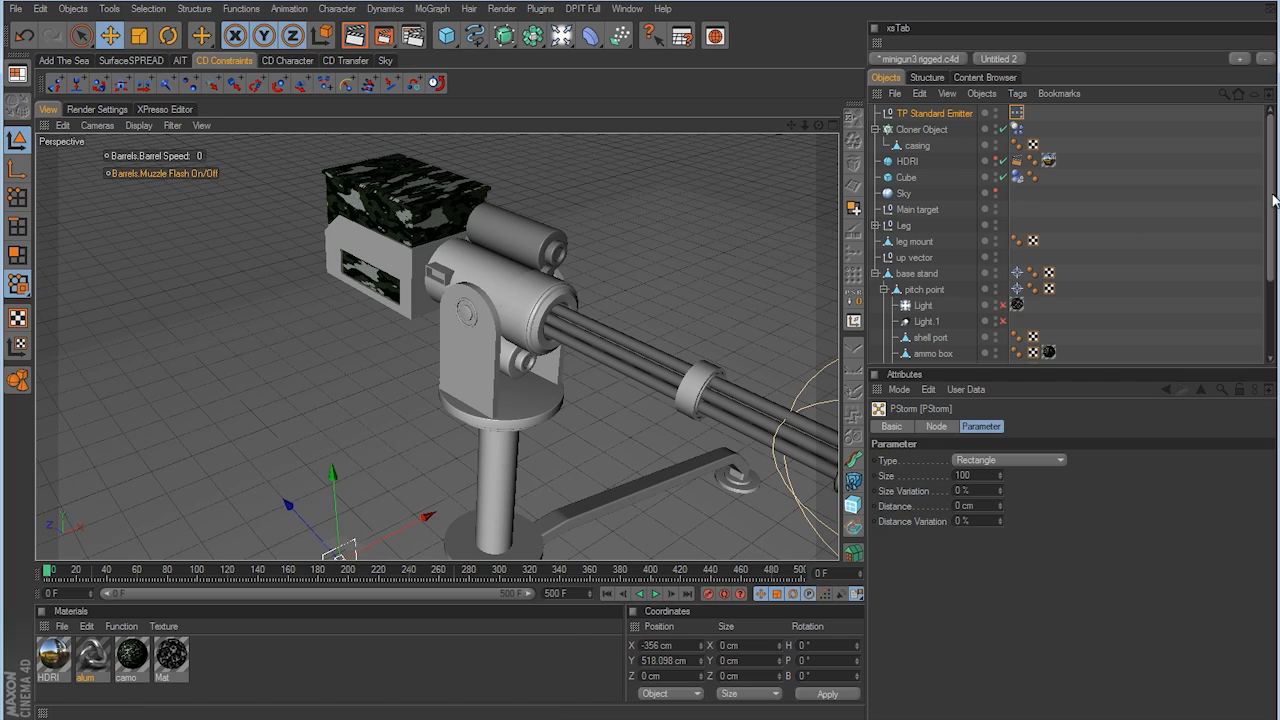
{"action": "left_click_drag", "start_coordinate": [1272, 200], "coordinate": [1274, 248]}
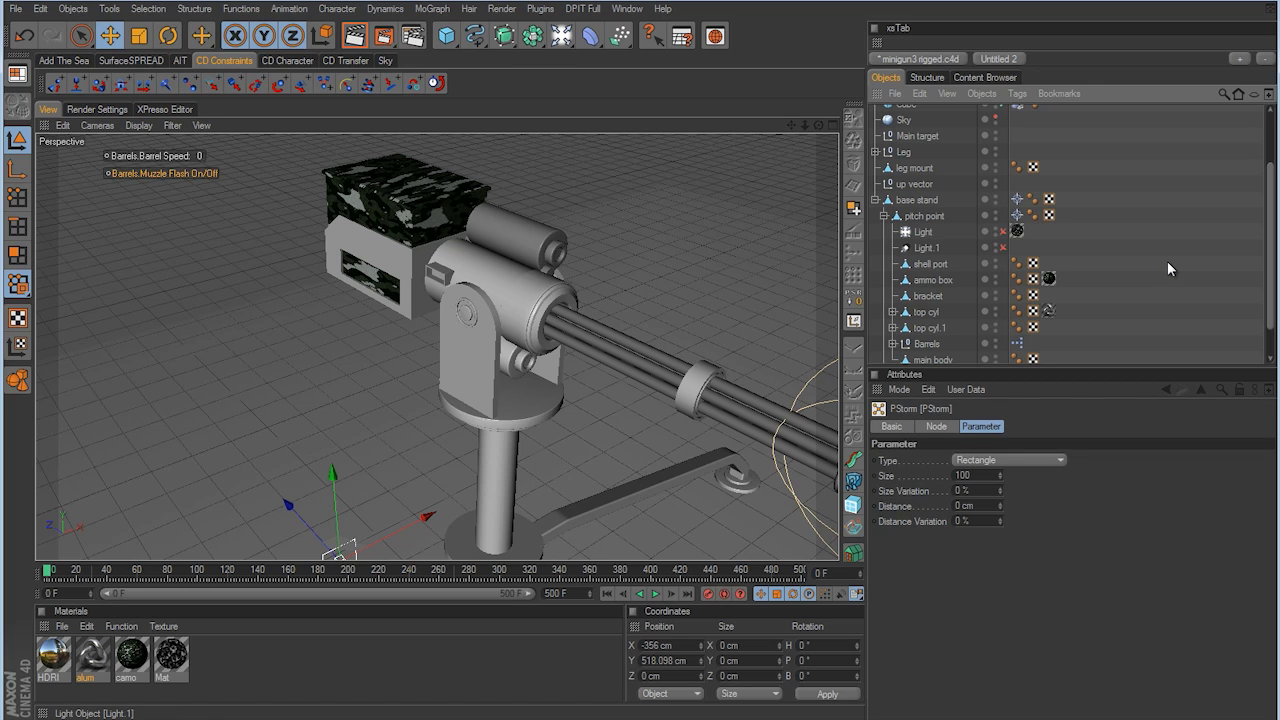
{"action": "scroll", "coordinate": [1092, 199], "scroll_direction": "up", "scroll_amount": 3}
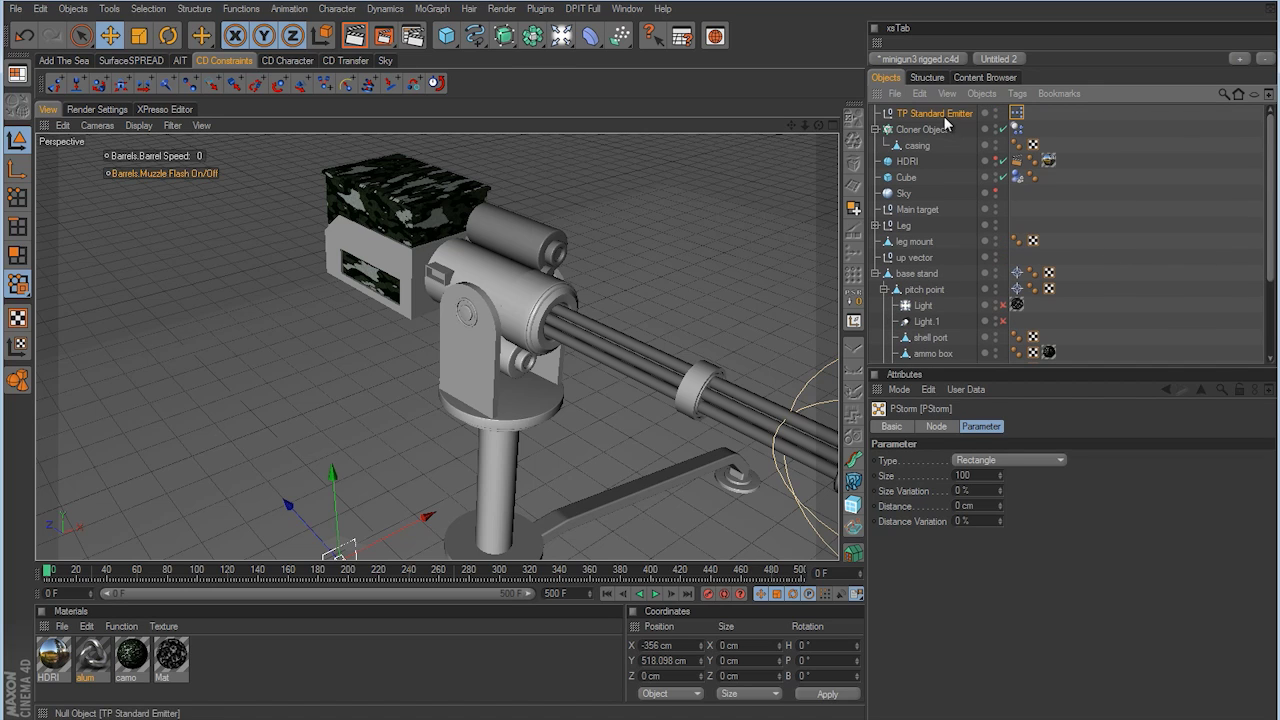
{"action": "scroll", "coordinate": [943, 277], "scroll_direction": "down", "scroll_amount": 5}
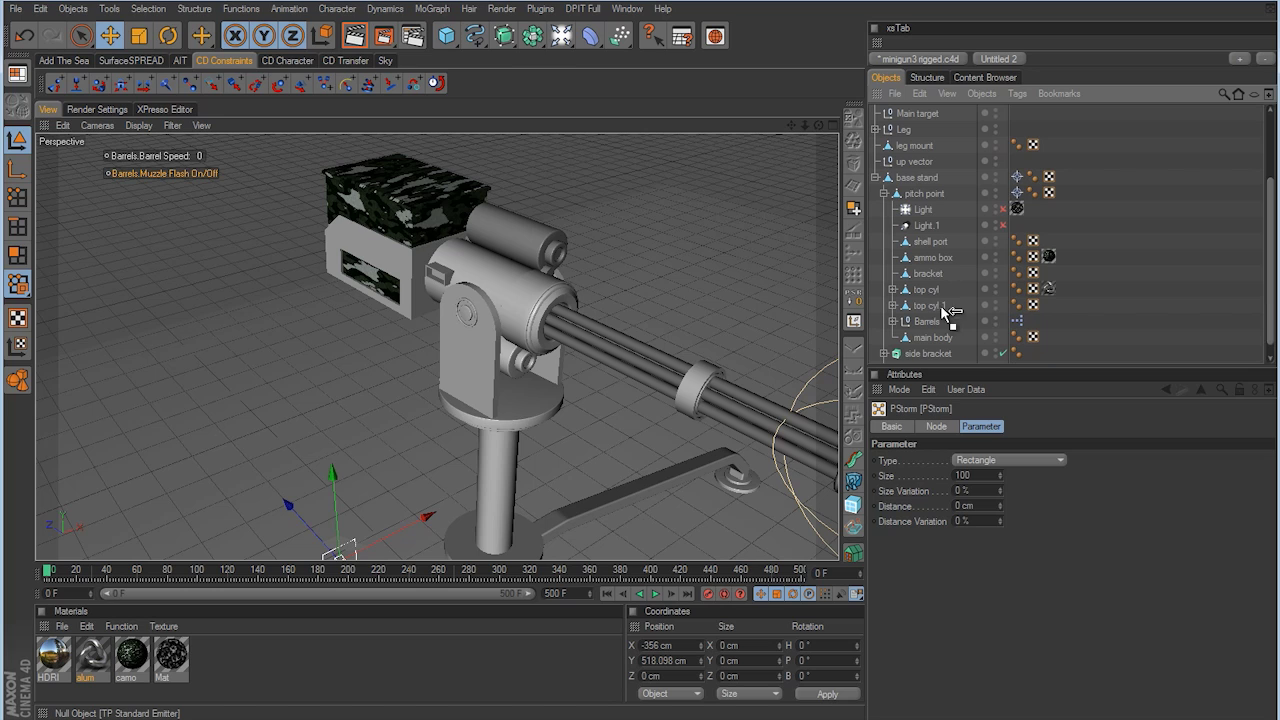
{"action": "left_click_drag", "start_coordinate": [933, 240], "coordinate": [935, 246]}
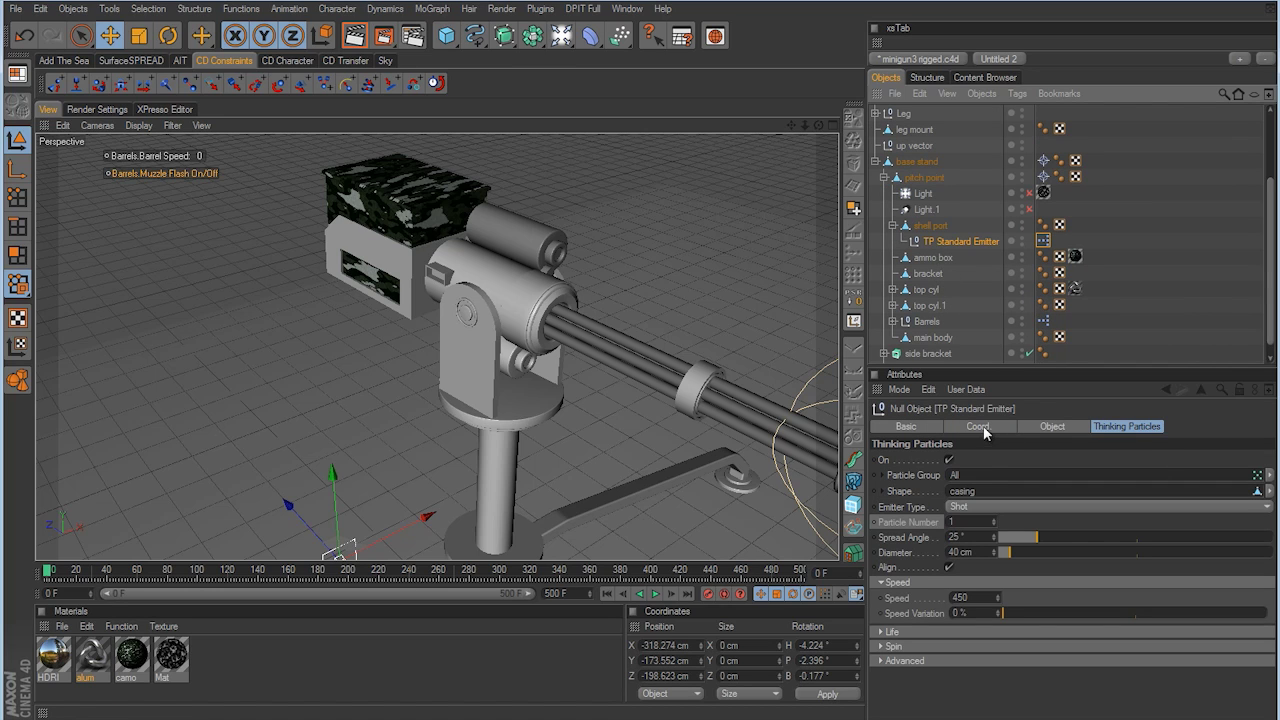
{"action": "left_click", "coordinate": [855, 303]}
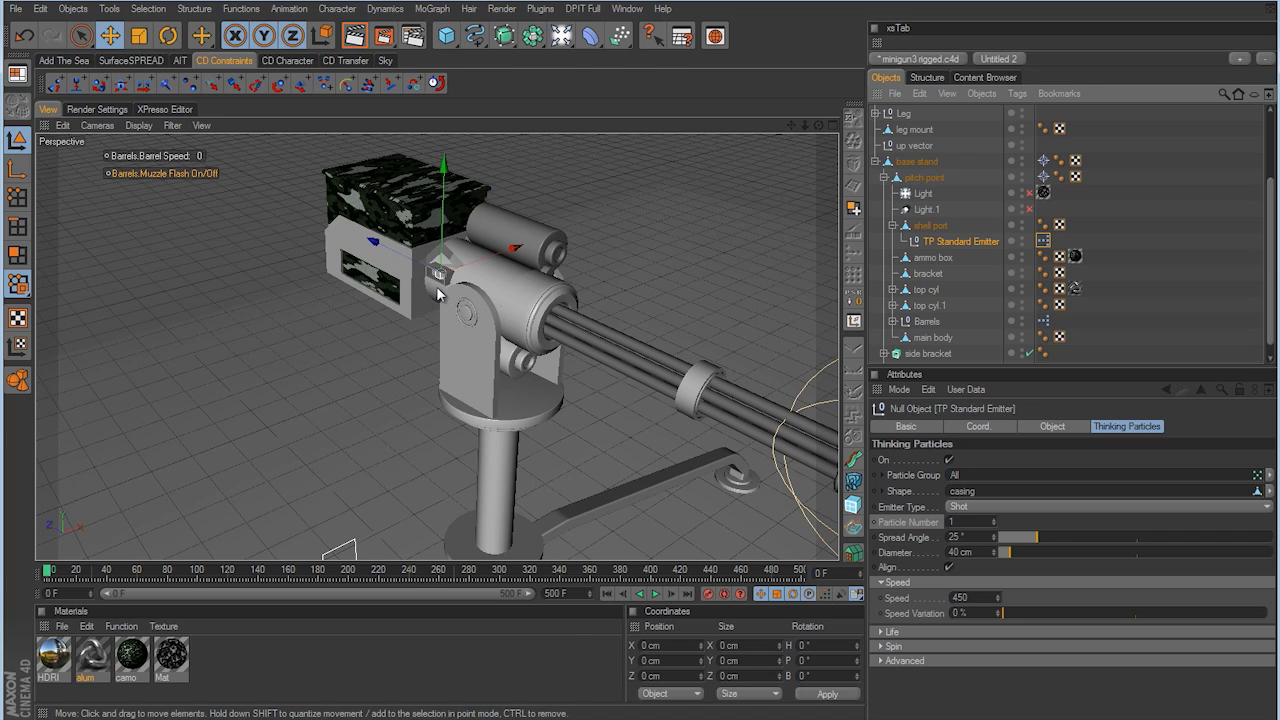
Set the emitter's heading rotation to 90° and move it out of the shell port to about -12.5 cm in X
{"action": "left_click", "coordinate": [991, 426]}
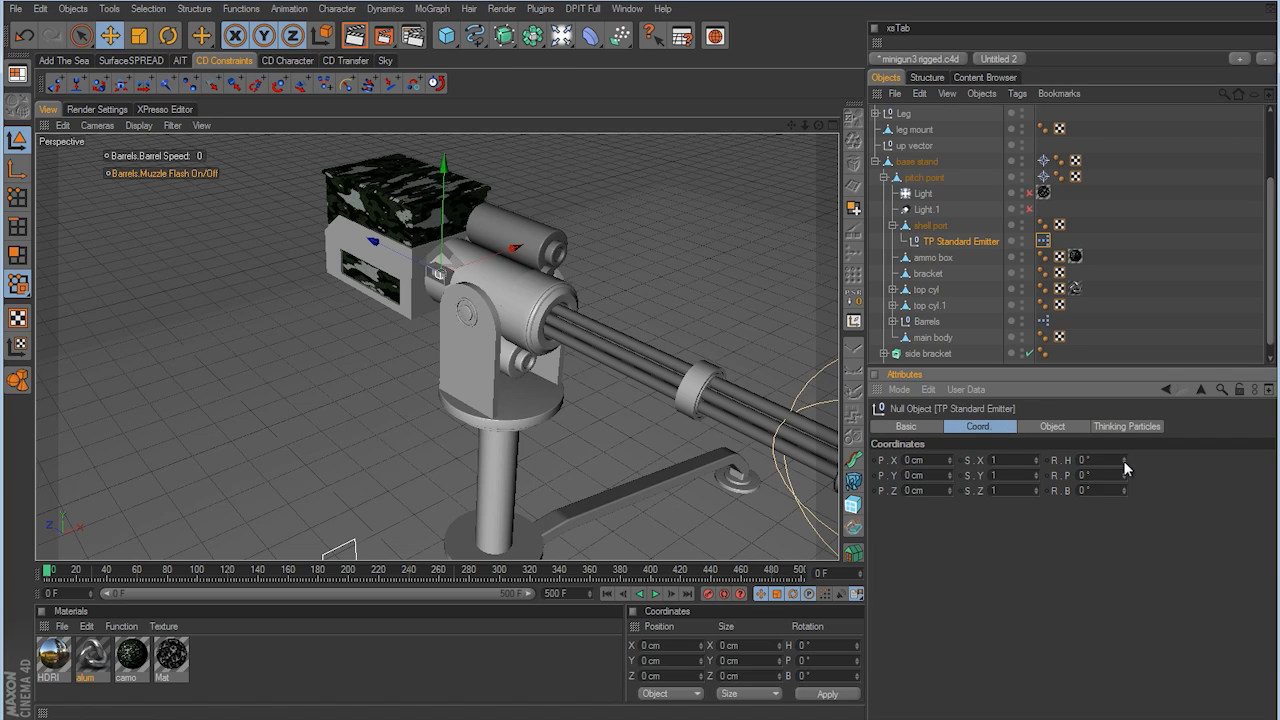
{"action": "left_click_drag", "start_coordinate": [1123, 460], "coordinate": [1126, 465]}
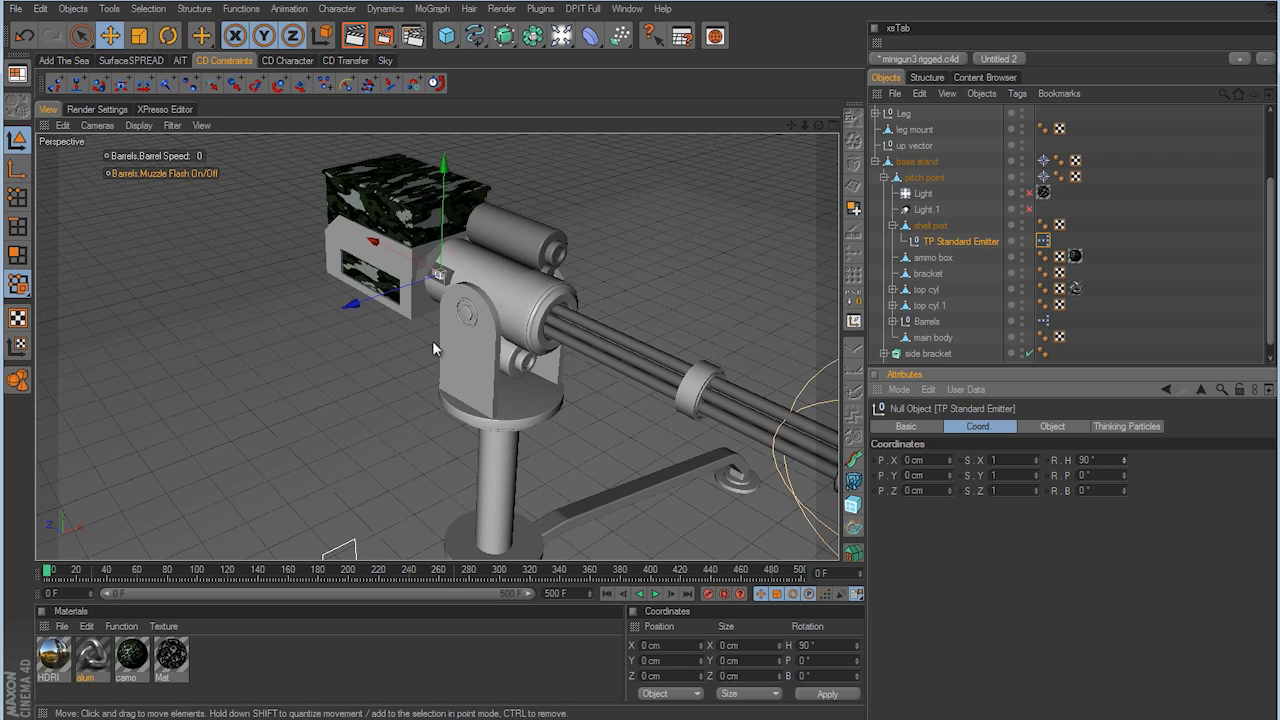
{"action": "scroll", "coordinate": [617, 336], "scroll_direction": "up", "scroll_amount": 10}
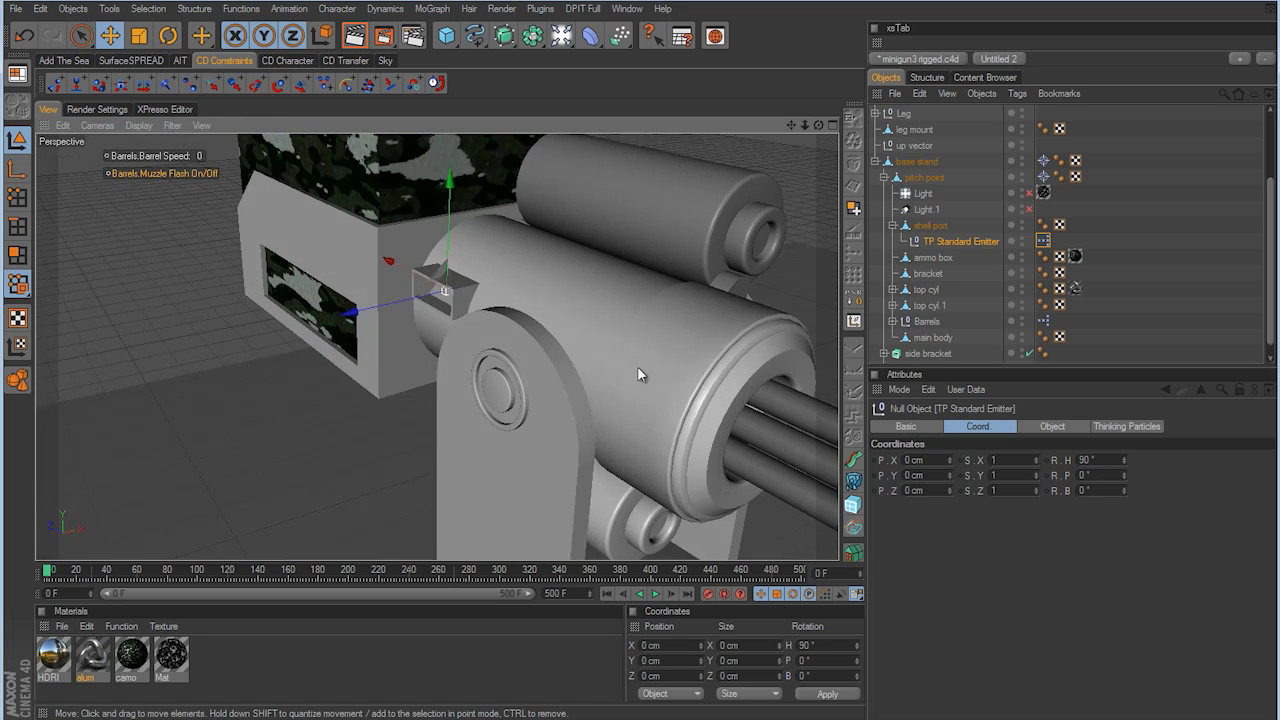
{"action": "left_click_drag", "start_coordinate": [360, 323], "coordinate": [380, 350]}
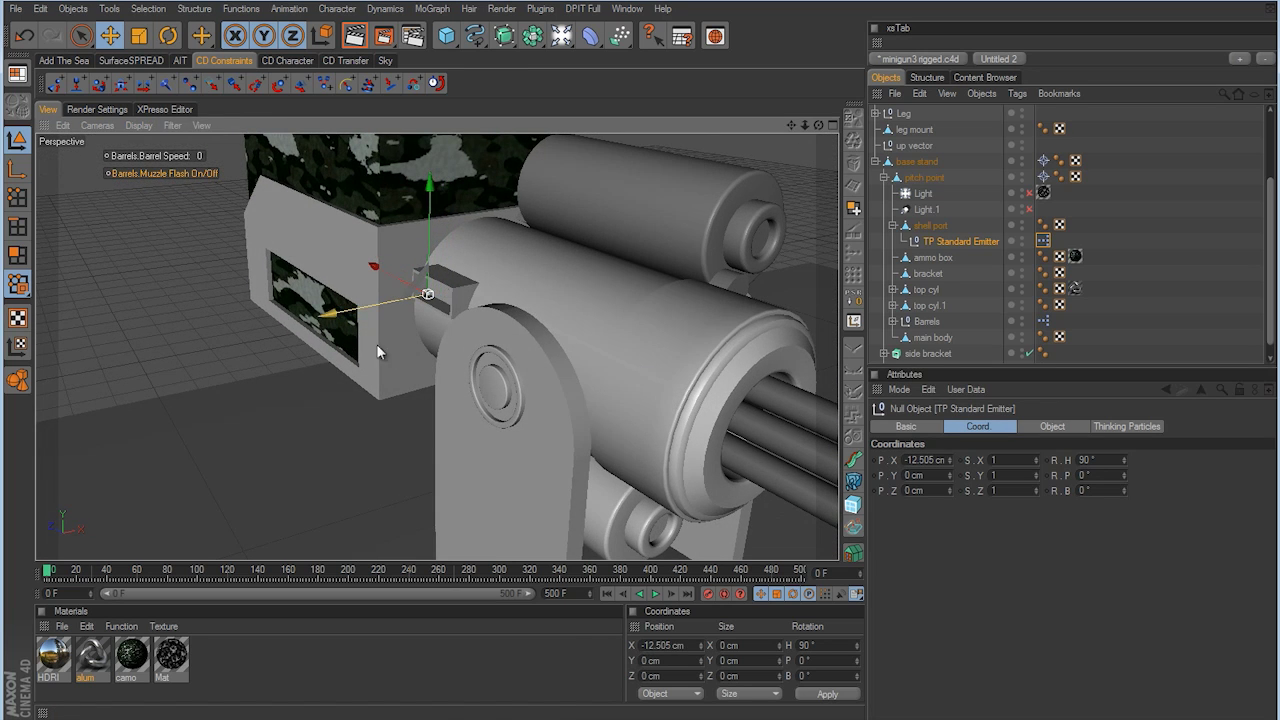
Play the simulation to check how the casings leave the shell port, and return to frame 0
{"action": "left_click", "coordinate": [655, 593]}
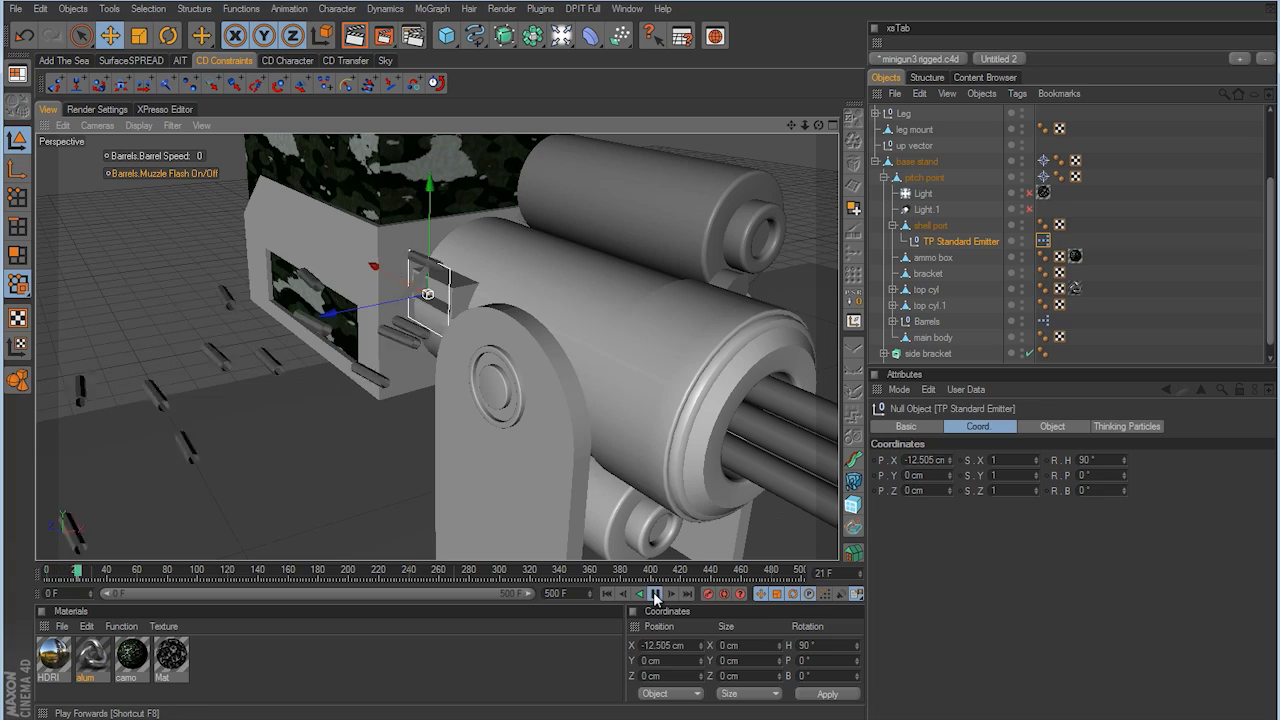
{"action": "left_click_drag", "start_coordinate": [640, 372], "coordinate": [638, 370], "text": "alt"}
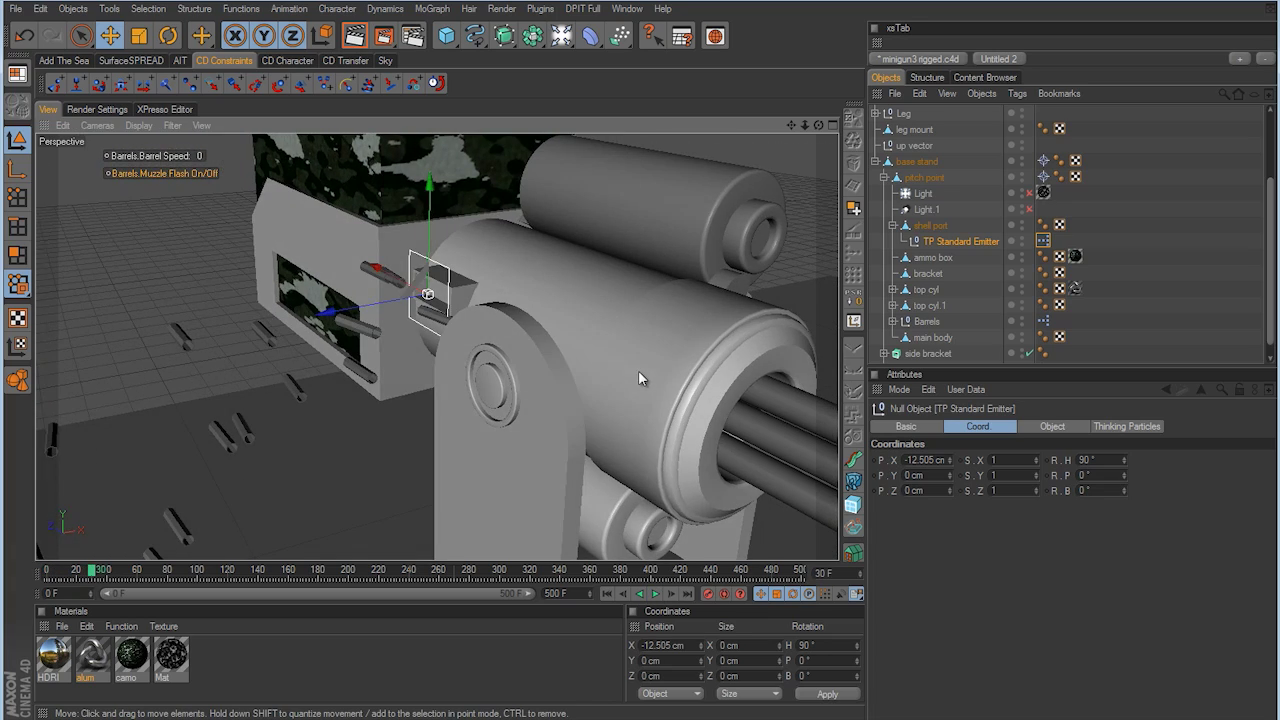
{"action": "left_click", "coordinate": [607, 593]}
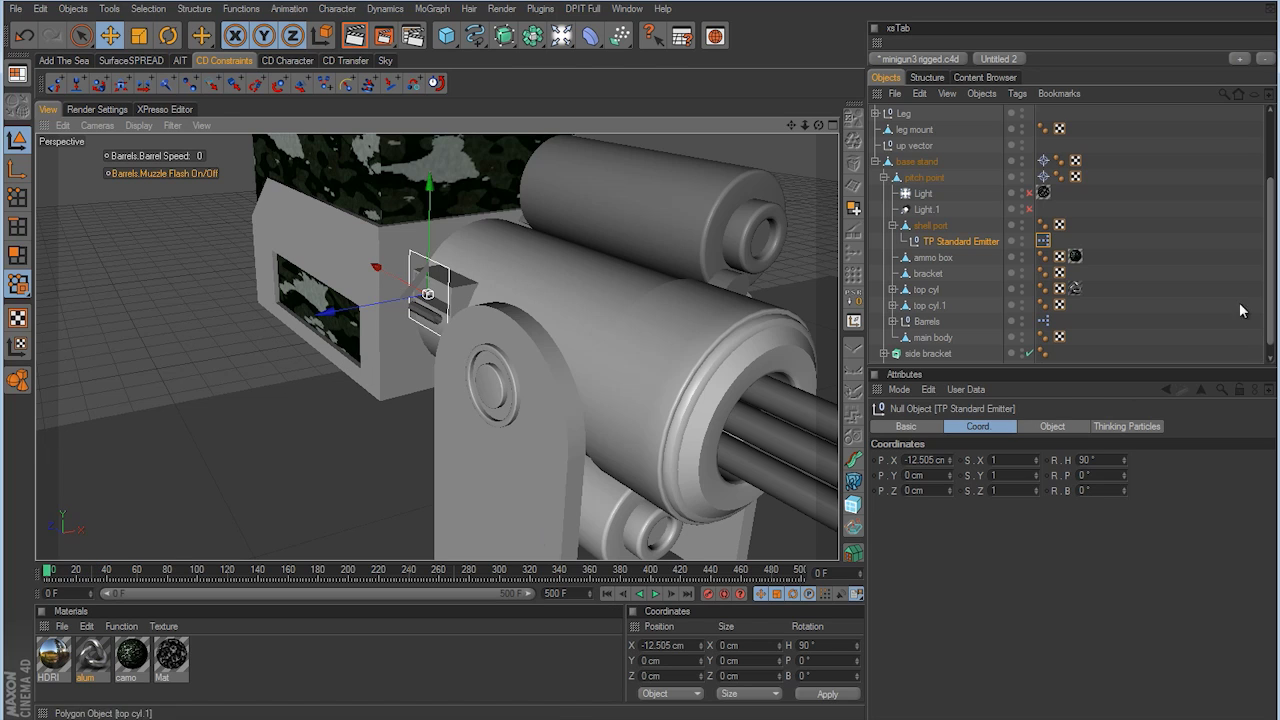
Set the TP Standard Emitter's Thinking Particles diameter to 25 cm
{"action": "left_click", "coordinate": [969, 240]}
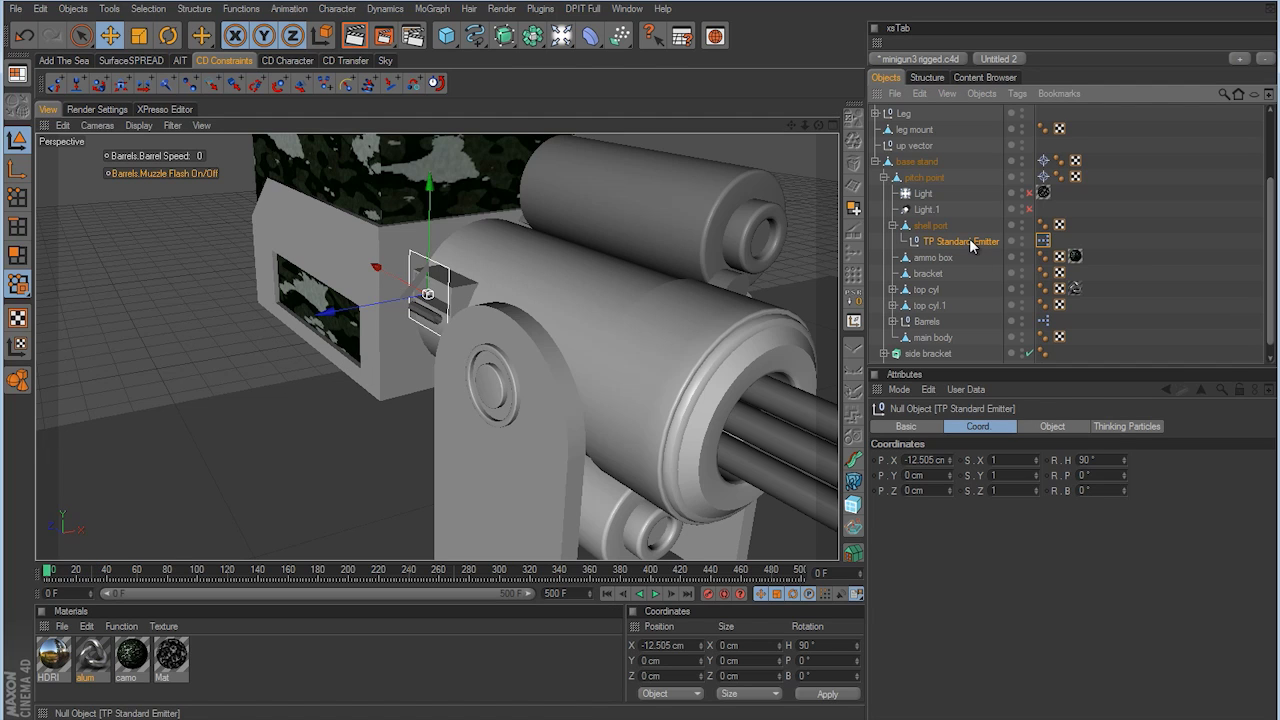
{"action": "left_click", "coordinate": [1120, 425]}
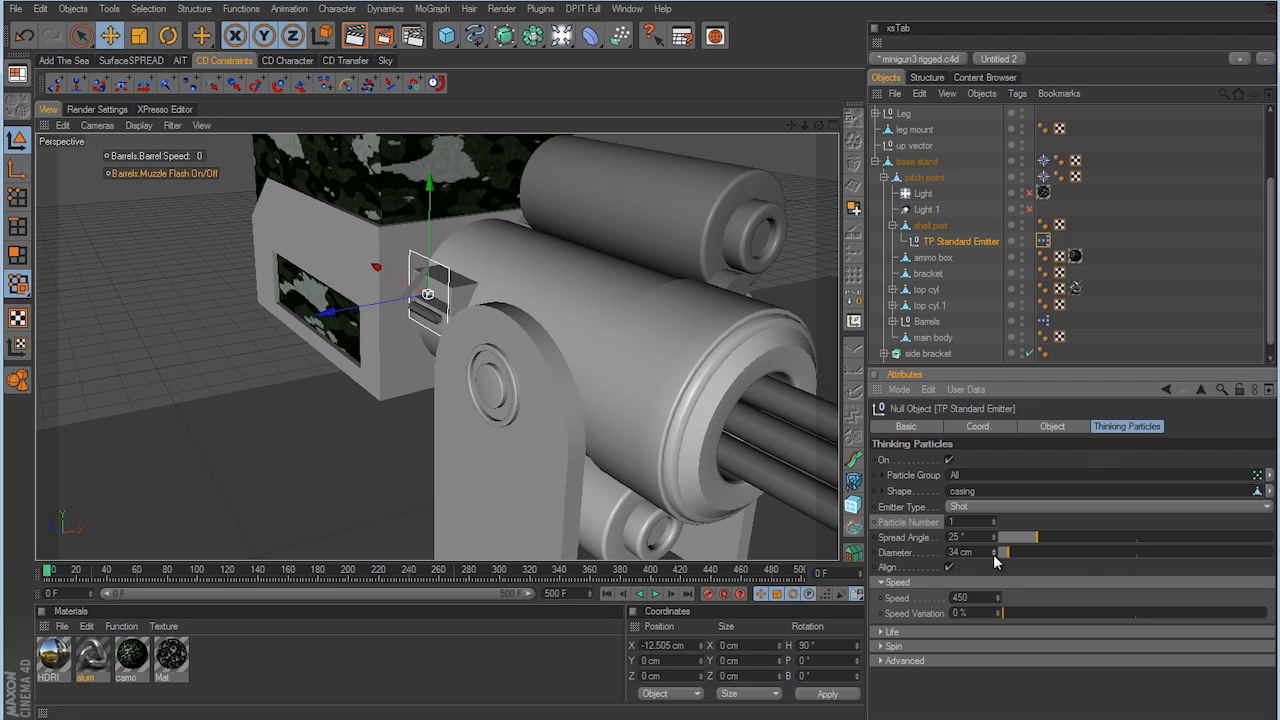
{"action": "left_click_drag", "start_coordinate": [993, 554], "coordinate": [993, 560]}
Play the simulation, examine from several angles how the casings exit the shell port, and return to frame 0
{"action": "left_click", "coordinate": [656, 594]}
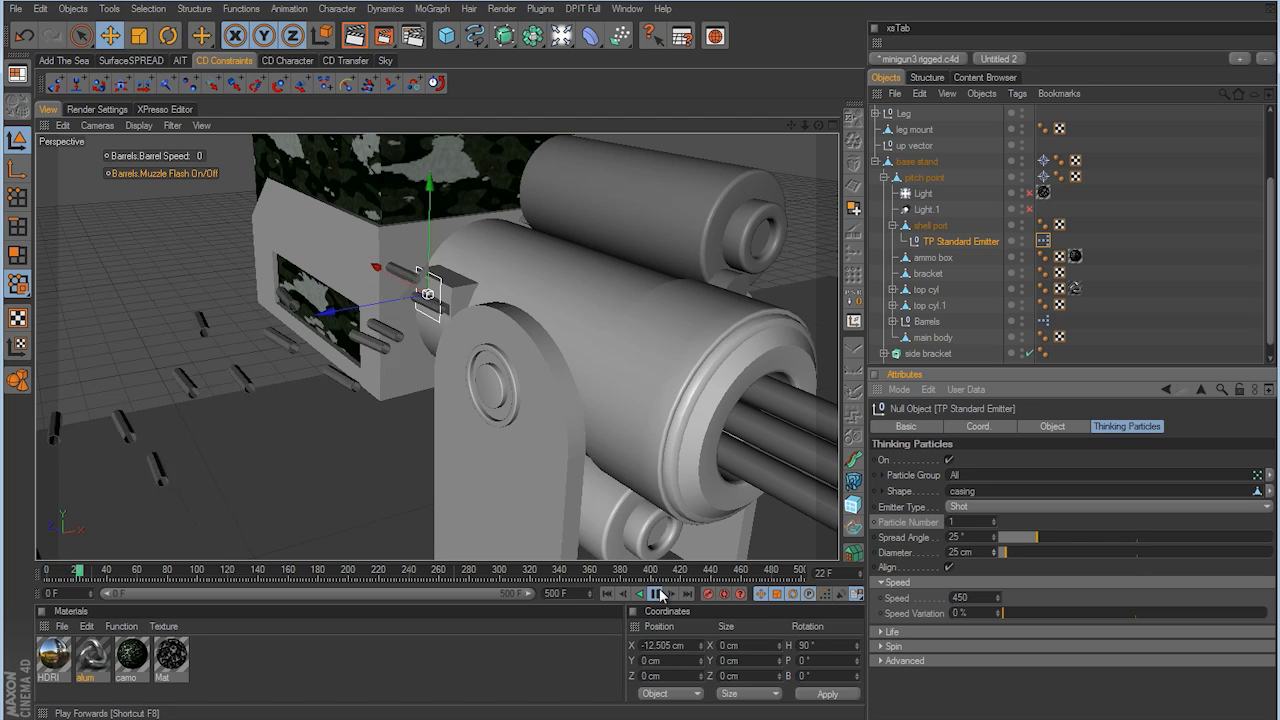
{"action": "left_click_drag", "start_coordinate": [569, 500], "coordinate": [641, 370], "text": "alt"}
{"action": "mouse_move", "coordinate": [628, 372]}
{"action": "left_mouse_down", "text": "alt"}
{"action": "mouse_move", "coordinate": [615, 372]}
{"action": "mouse_move", "coordinate": [640, 369]}
{"action": "left_mouse_up", "text": "alt"}
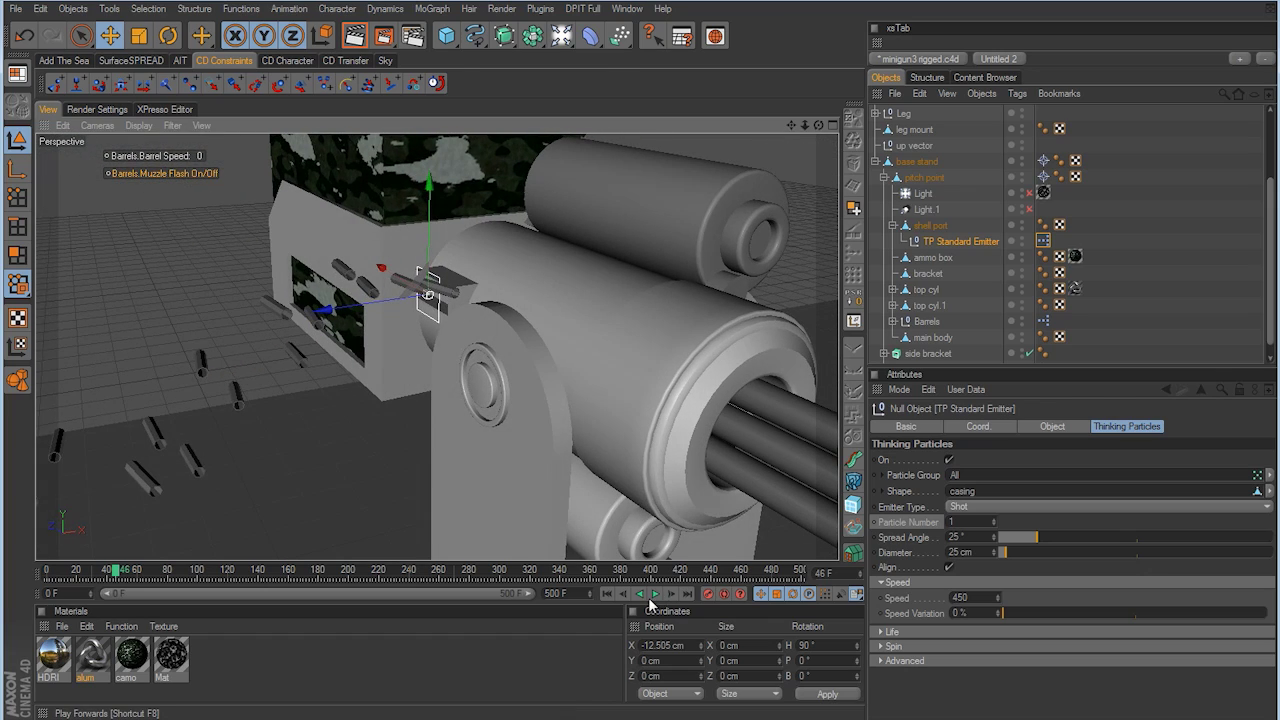
{"action": "mouse_move", "coordinate": [586, 334]}
{"action": "left_mouse_down", "text": "alt"}
{"action": "mouse_move", "coordinate": [640, 377]}
{"action": "mouse_move", "coordinate": [652, 369]}
{"action": "mouse_move", "coordinate": [575, 323]}
{"action": "left_mouse_up", "text": "alt"}
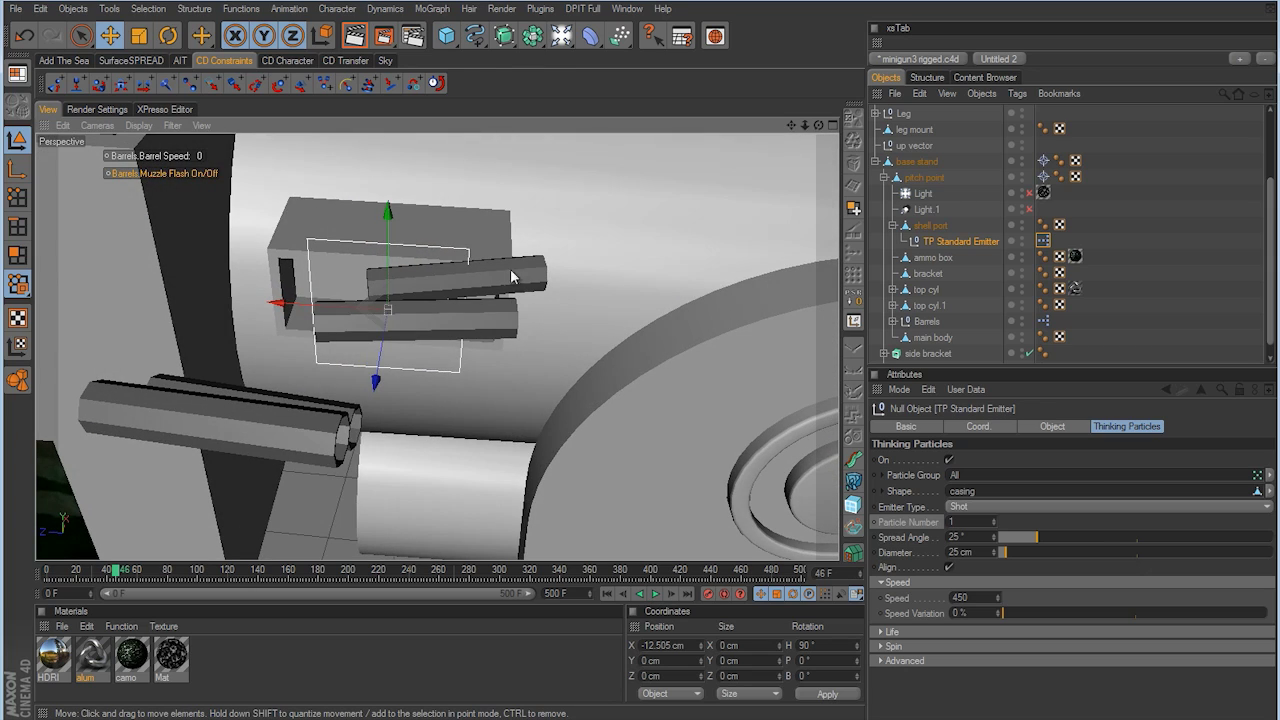
{"action": "left_click_drag", "start_coordinate": [626, 283], "coordinate": [512, 268], "text": "alt"}
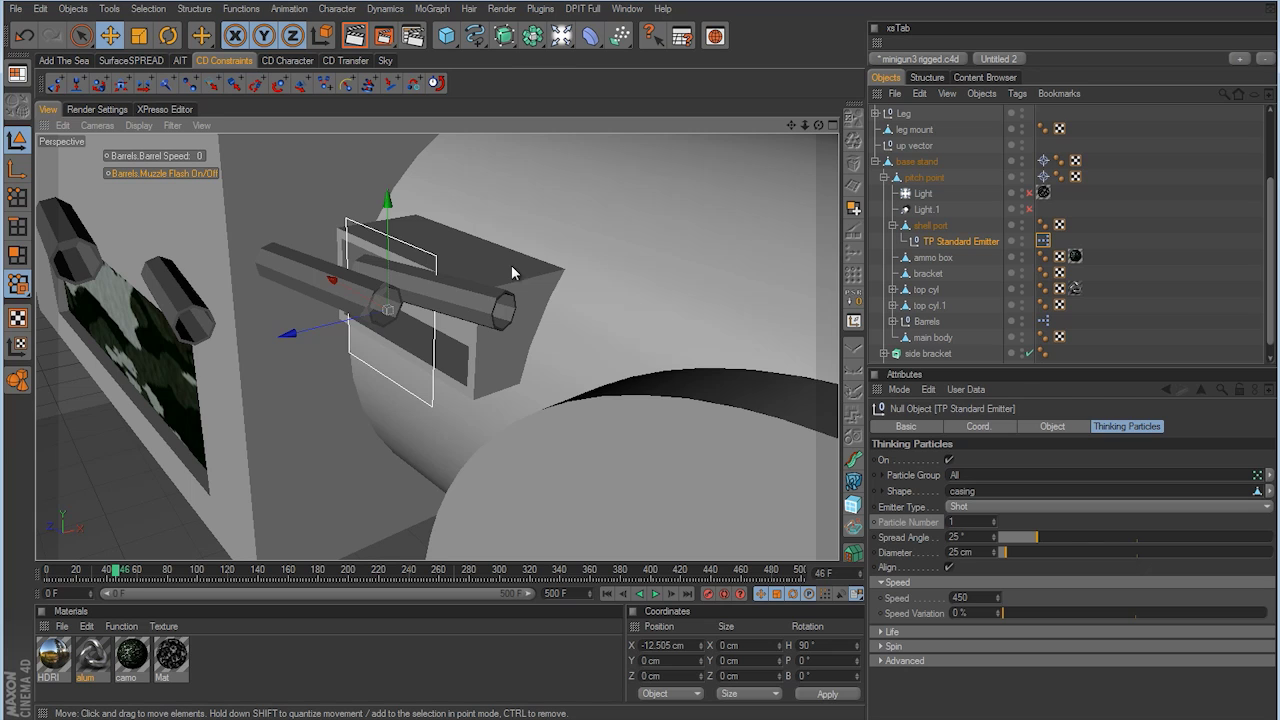
{"action": "left_click_drag", "start_coordinate": [605, 326], "coordinate": [534, 346], "text": "alt"}
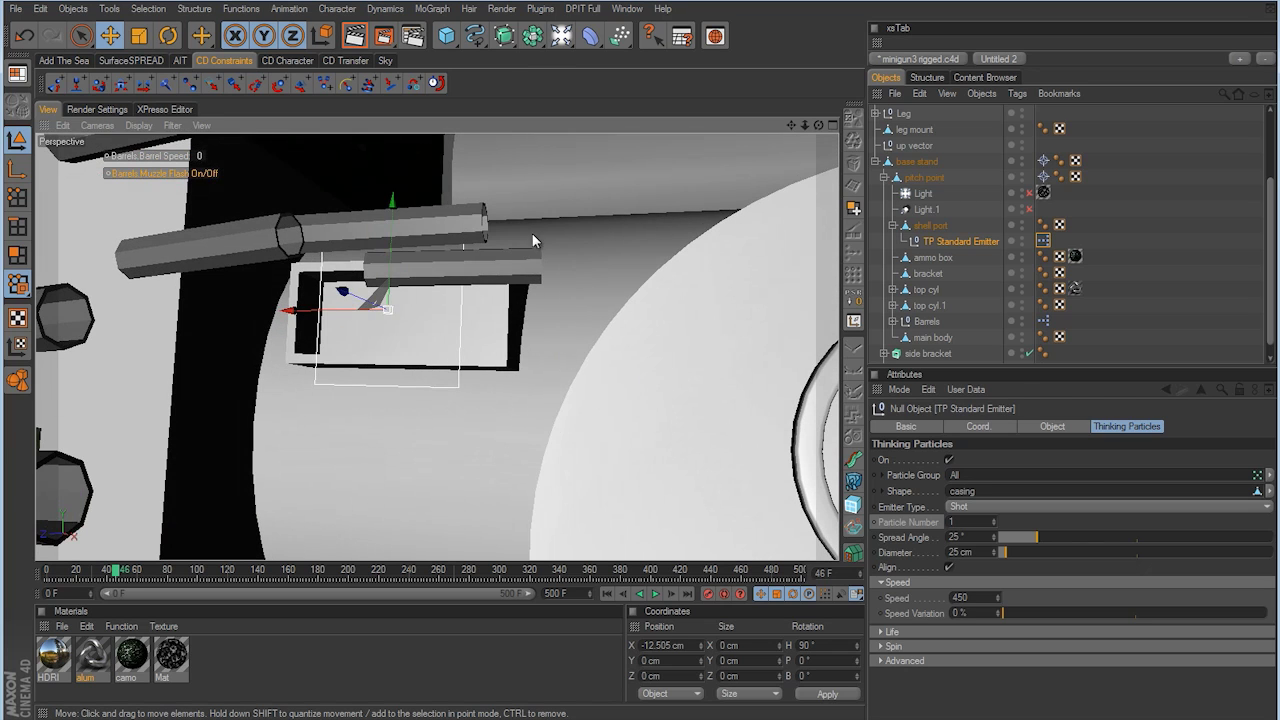
{"action": "left_click_drag", "start_coordinate": [702, 352], "coordinate": [679, 295], "text": "alt"}
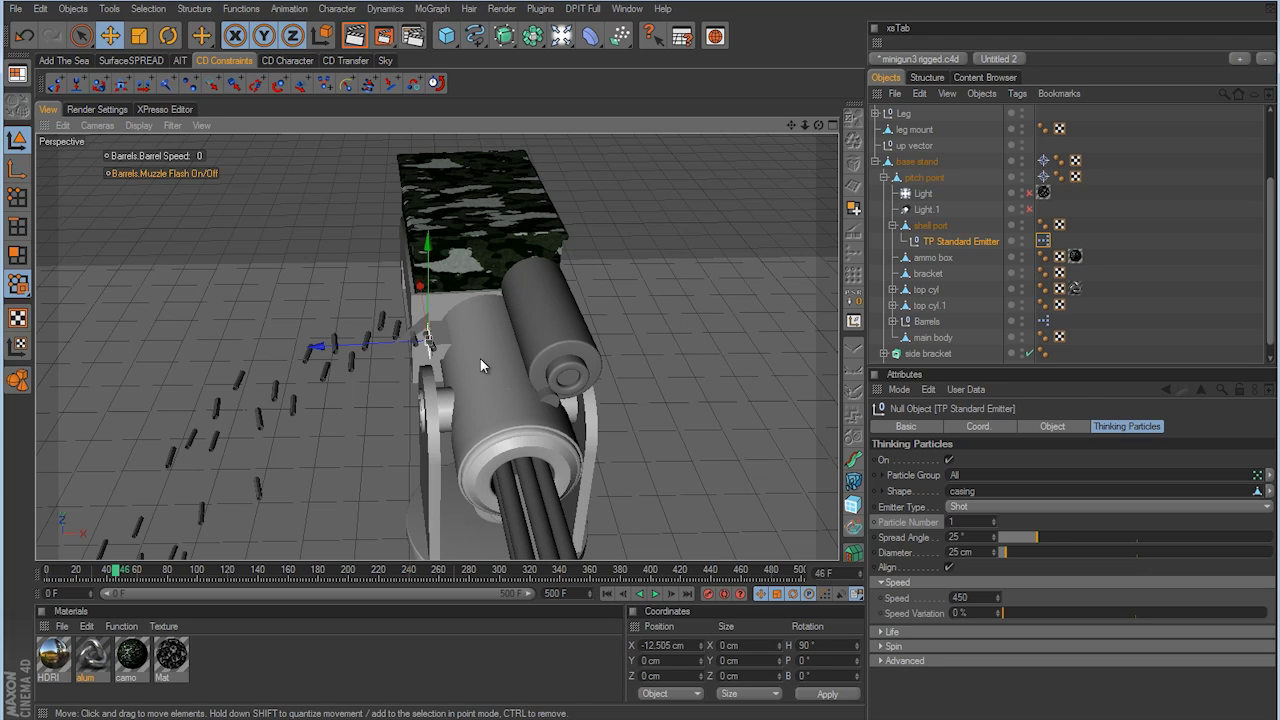
{"action": "left_click", "coordinate": [606, 593]}
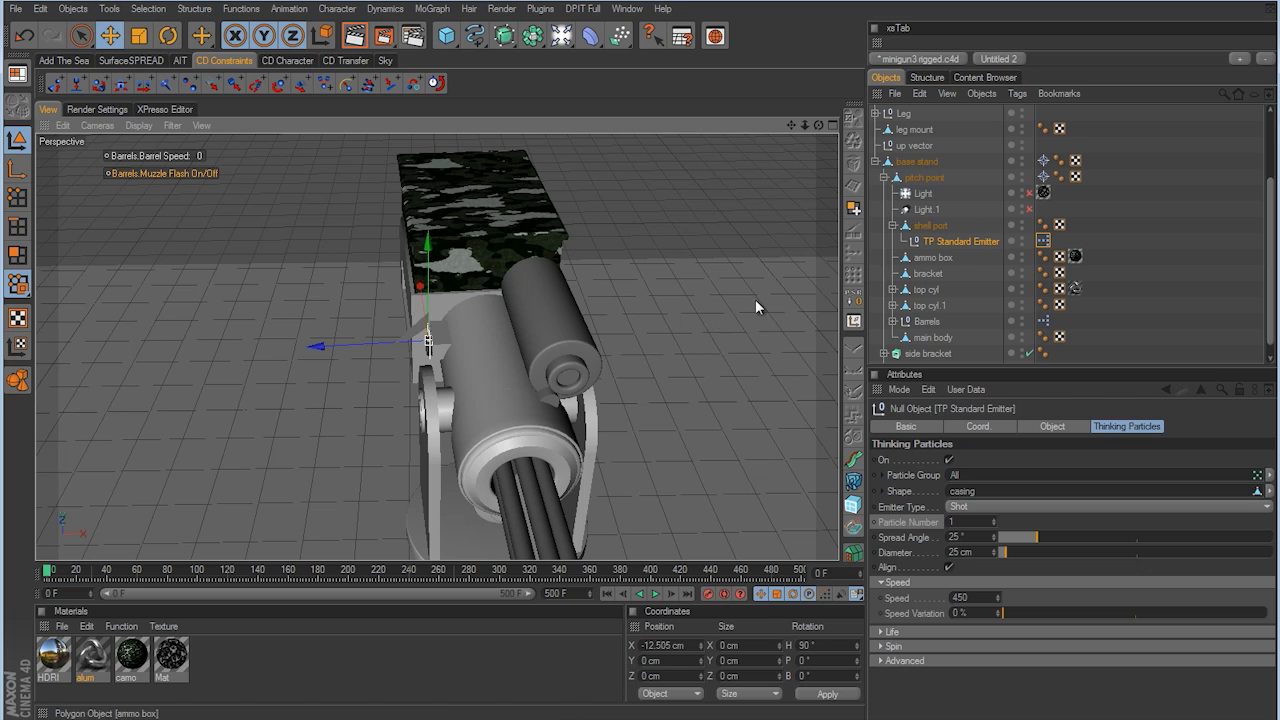
Play the simulation with the whole gun in view, toggle the muzzle flash during playback, and return to frame 0
{"action": "scroll", "coordinate": [635, 370], "scroll_direction": "down", "scroll_amount": 5}
{"action": "key", "text": "ctrl+shift+z"}
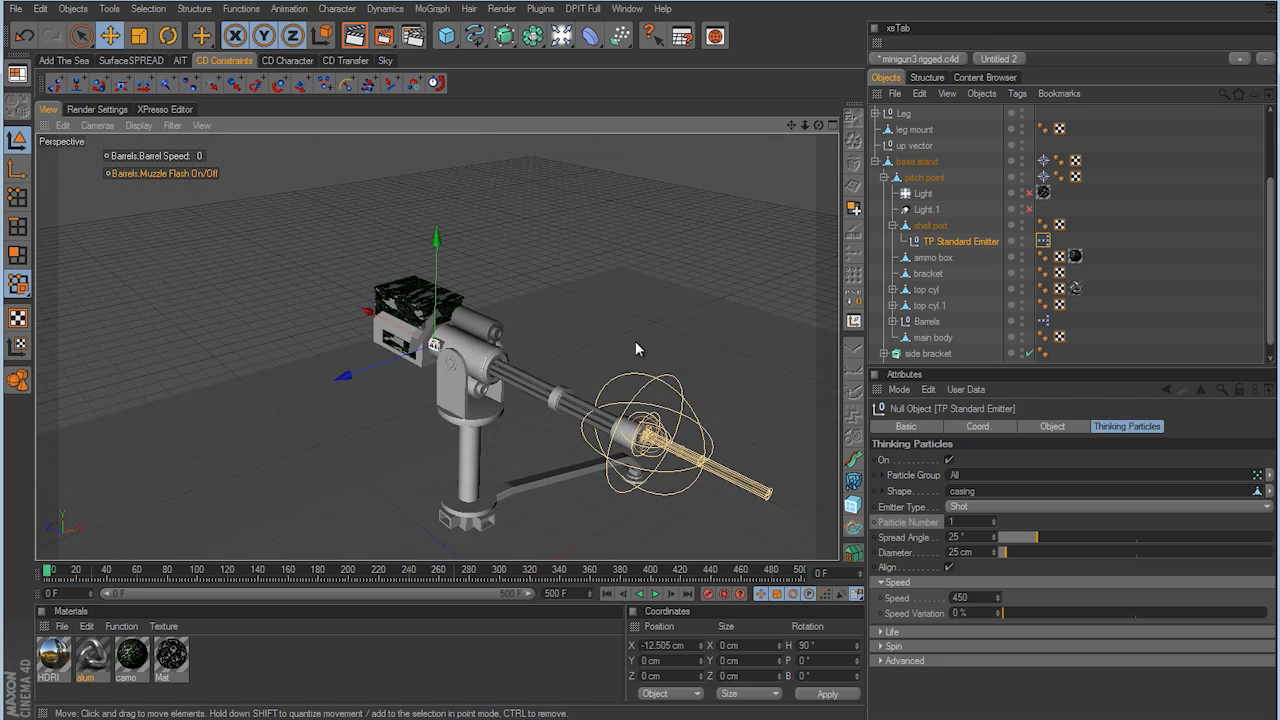
{"action": "left_click_drag", "start_coordinate": [635, 341], "coordinate": [687, 325], "text": "alt"}
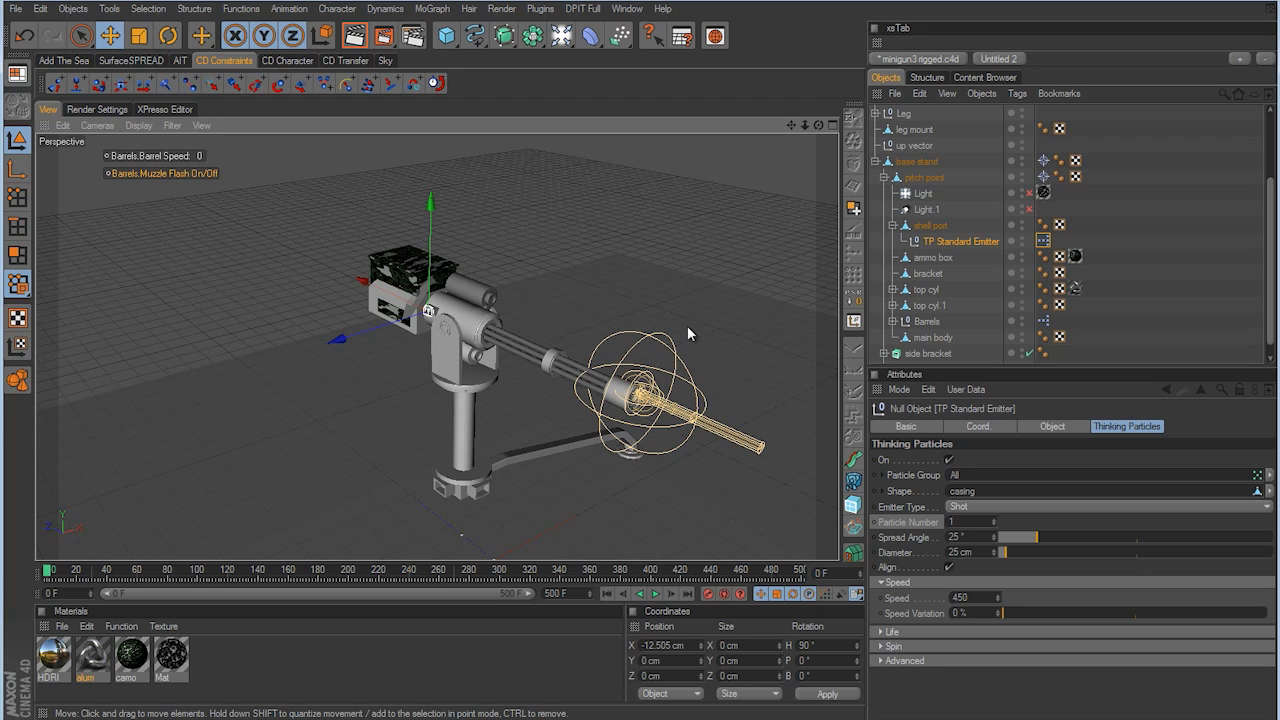
{"action": "left_click", "coordinate": [655, 593]}
{"action": "left_click", "coordinate": [209, 174]}
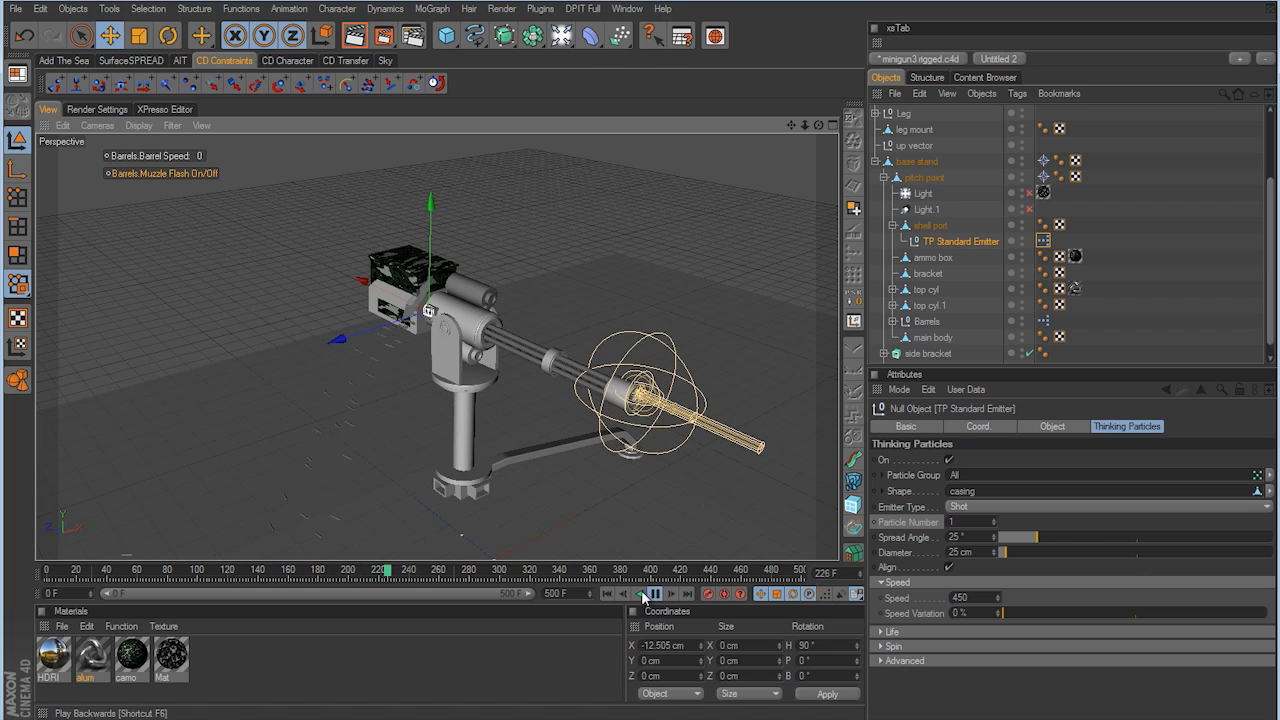
{"action": "left_click", "coordinate": [607, 594]}
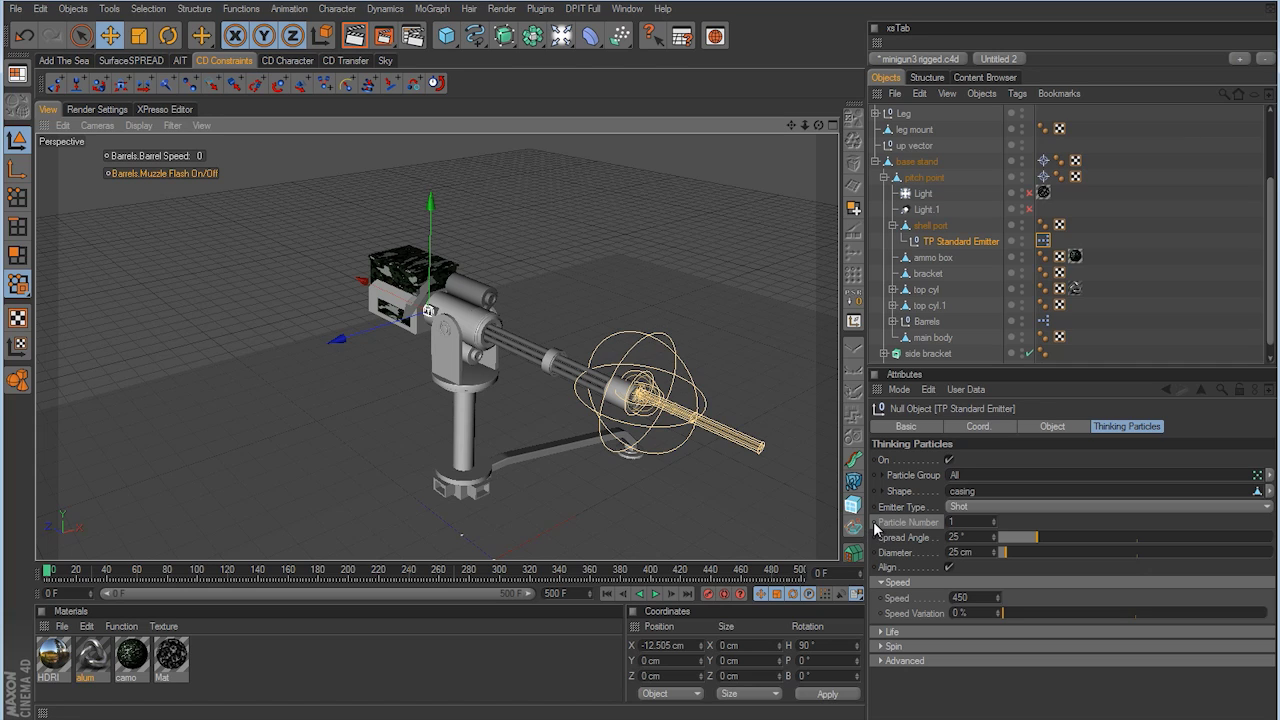
Set the emitter's Particle Number to 0 and test the casing emission by playing the simulation from frame 0
{"action": "left_click", "coordinate": [993, 525]}
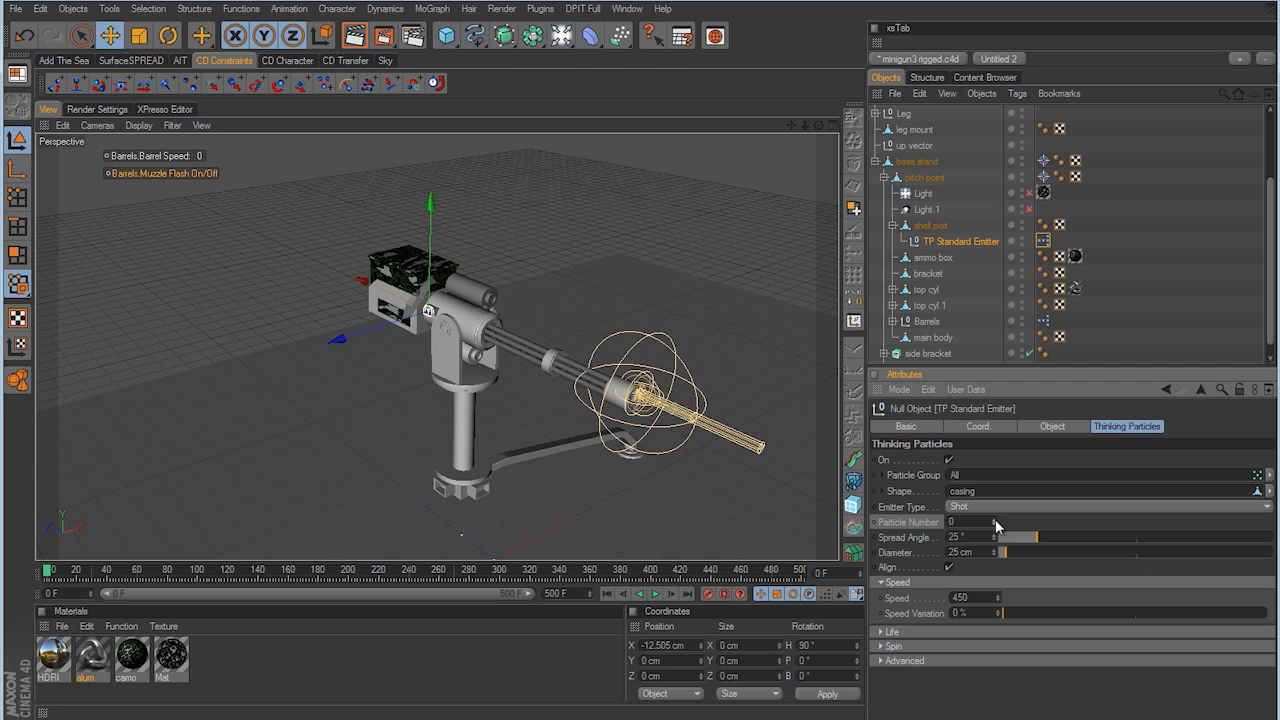
{"action": "left_click", "coordinate": [655, 594]}
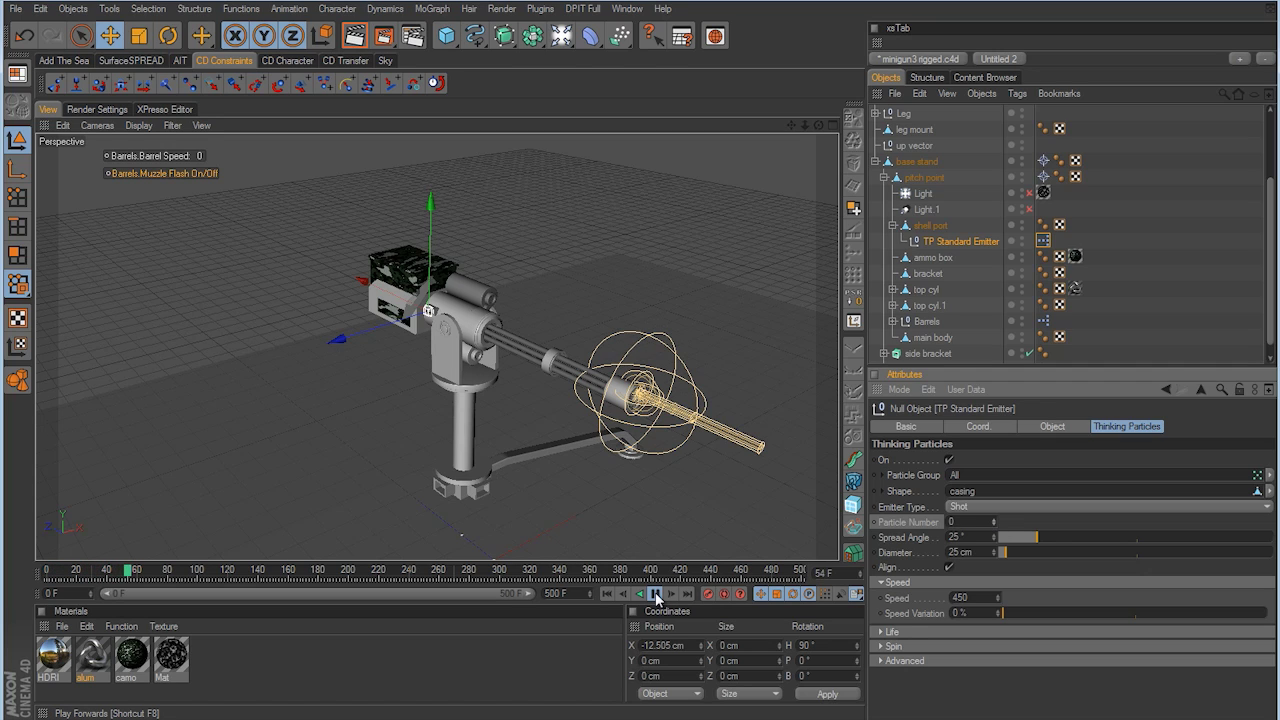
{"action": "left_click", "coordinate": [655, 594]}
{"action": "left_click", "coordinate": [606, 594]}
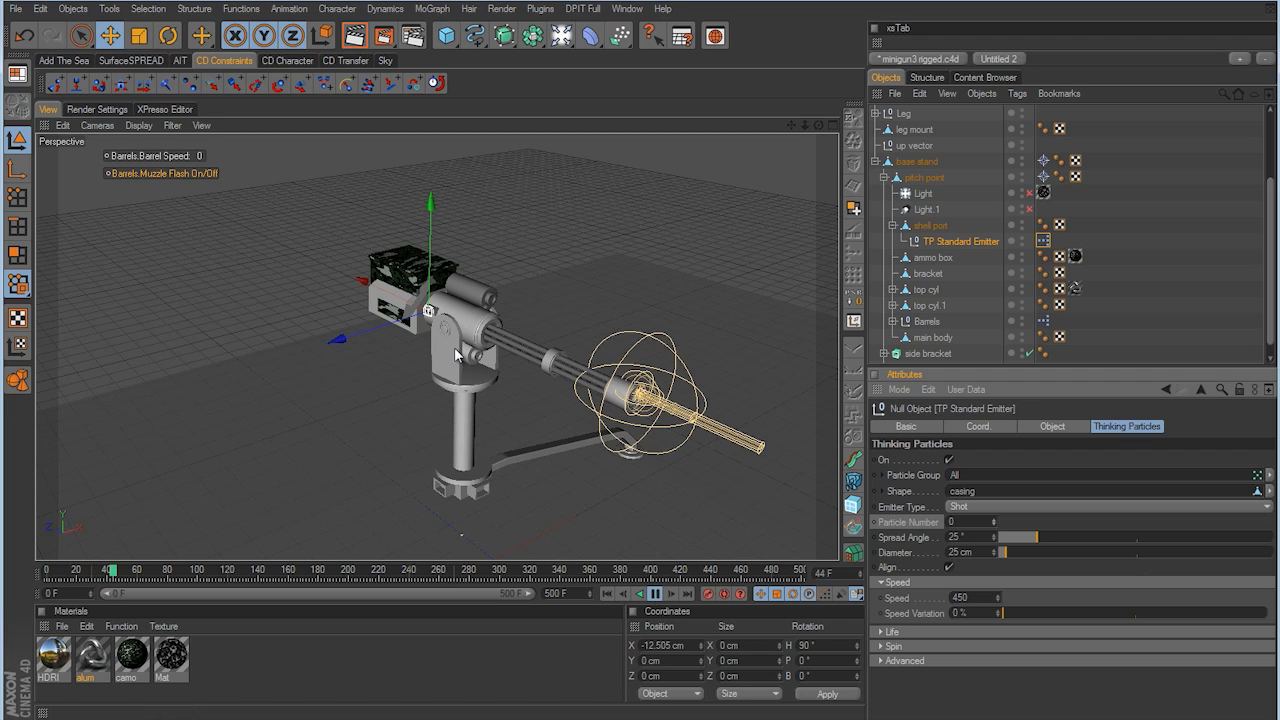
{"action": "left_click", "coordinate": [655, 594]}
{"action": "left_click", "coordinate": [607, 594]}
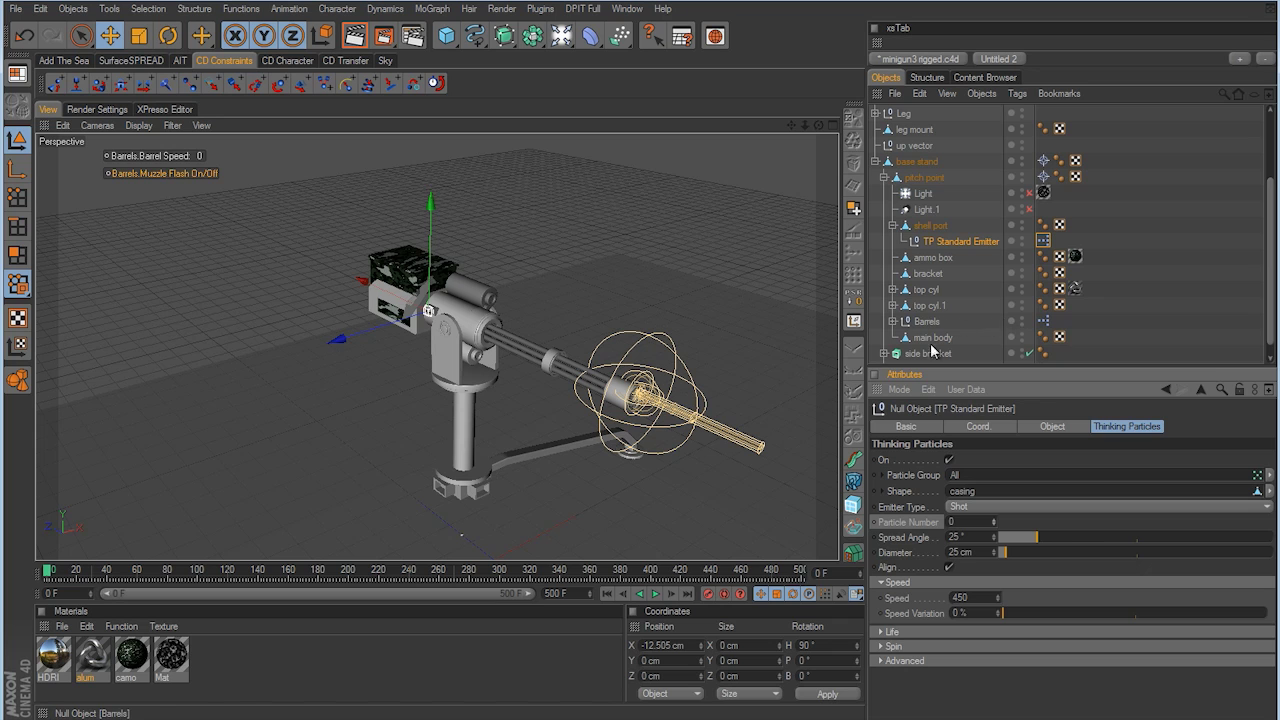
Open the Barrels object's XPresso setup and move its Barrels and Condition nodes lower to make room
{"action": "double_click", "coordinate": [1044, 321]}
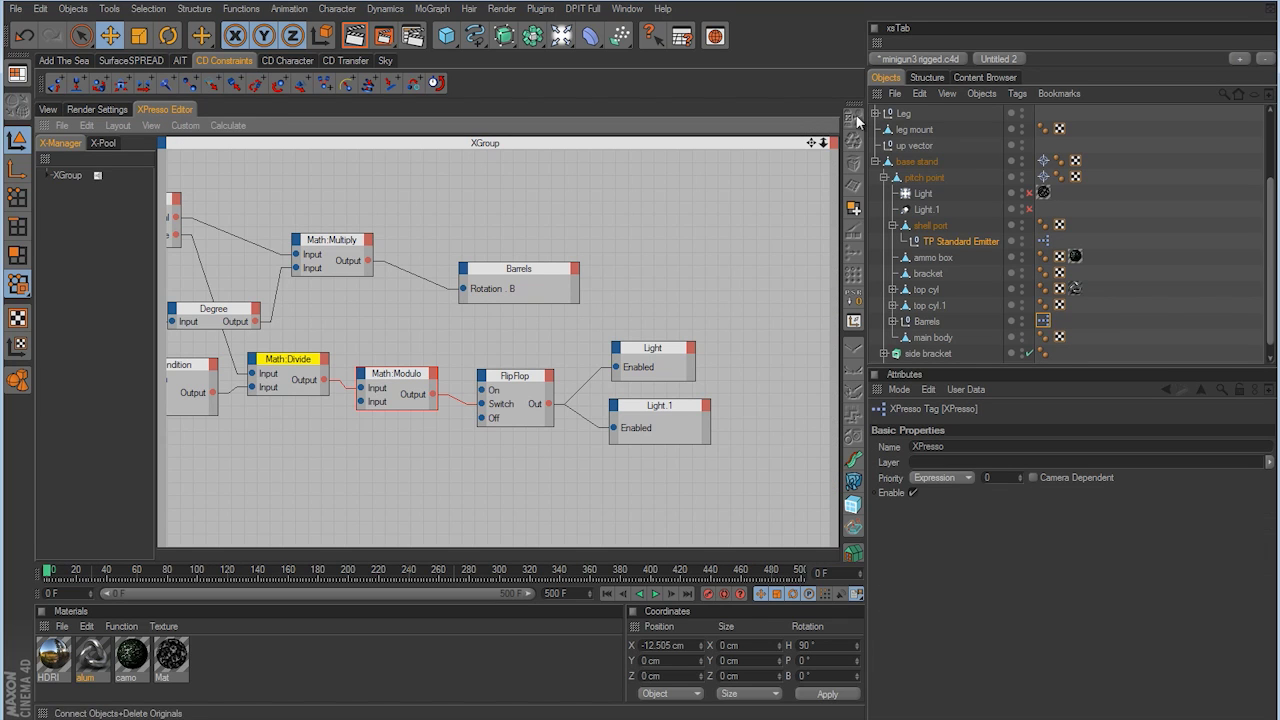
{"action": "middle_click_drag", "start_coordinate": [494, 420], "coordinate": [733, 363]}
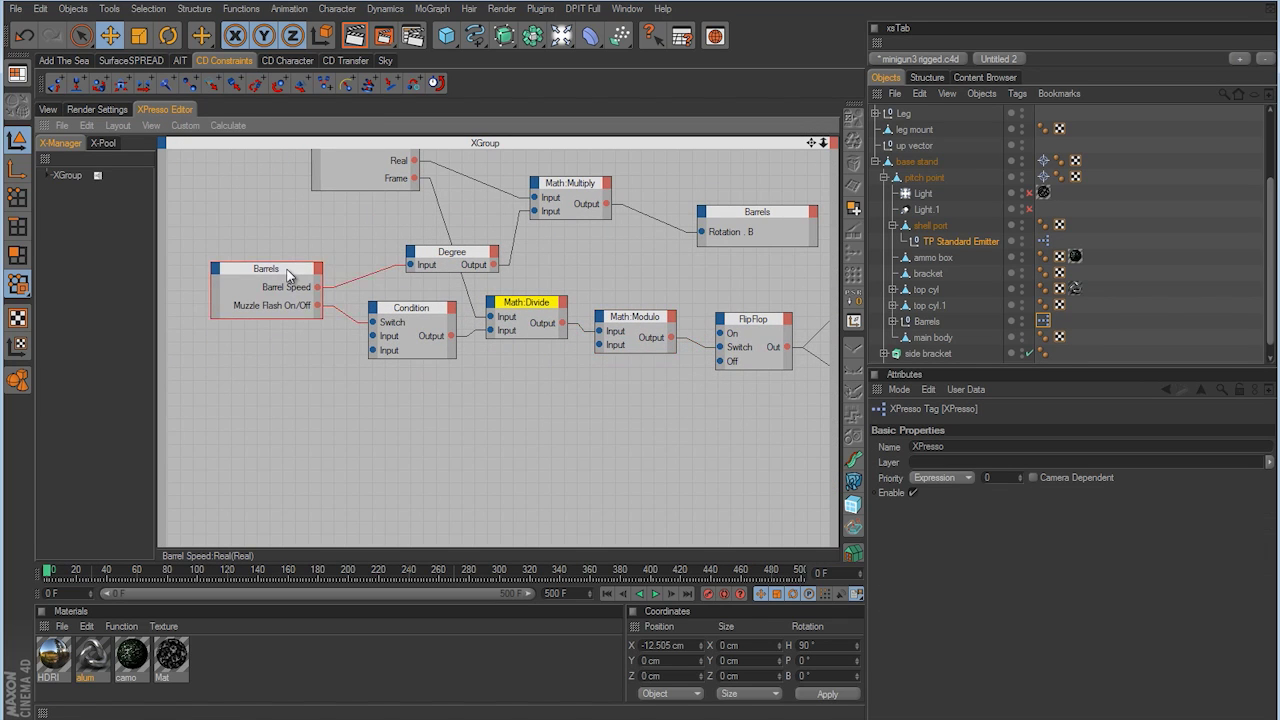
{"action": "left_click_drag", "start_coordinate": [290, 272], "coordinate": [278, 312]}
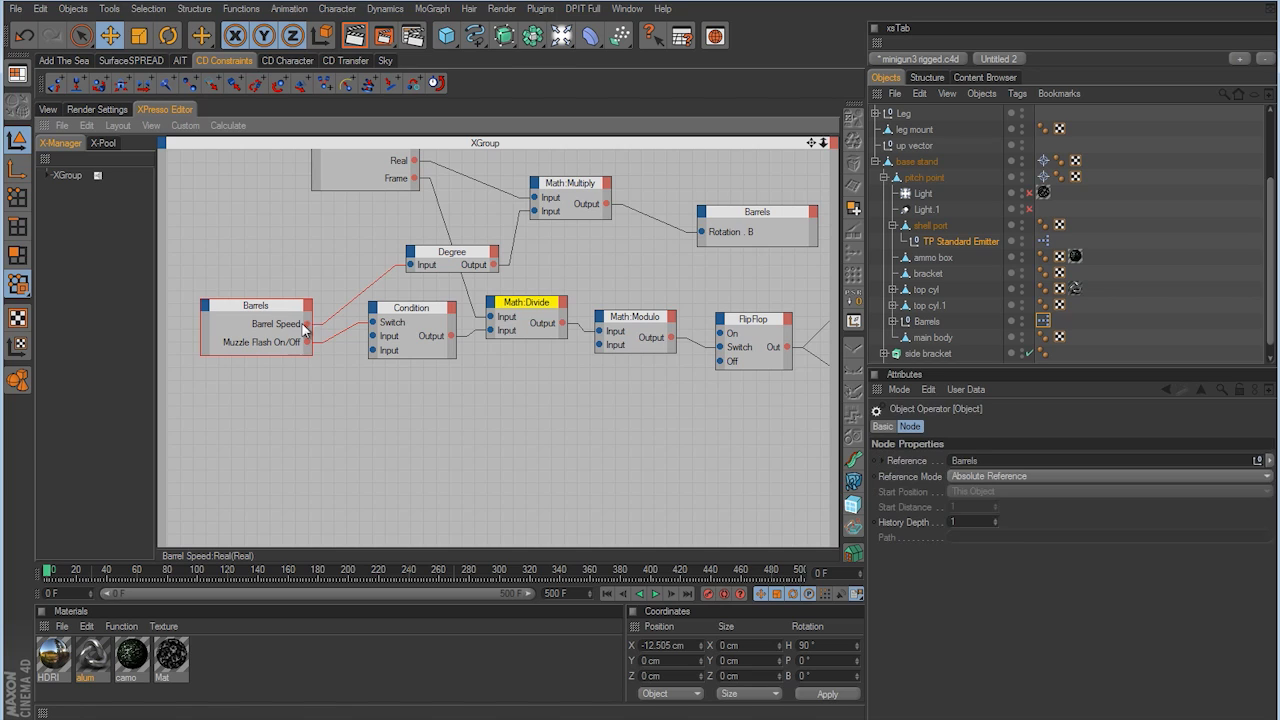
{"action": "left_click_drag", "start_coordinate": [430, 309], "coordinate": [425, 360]}
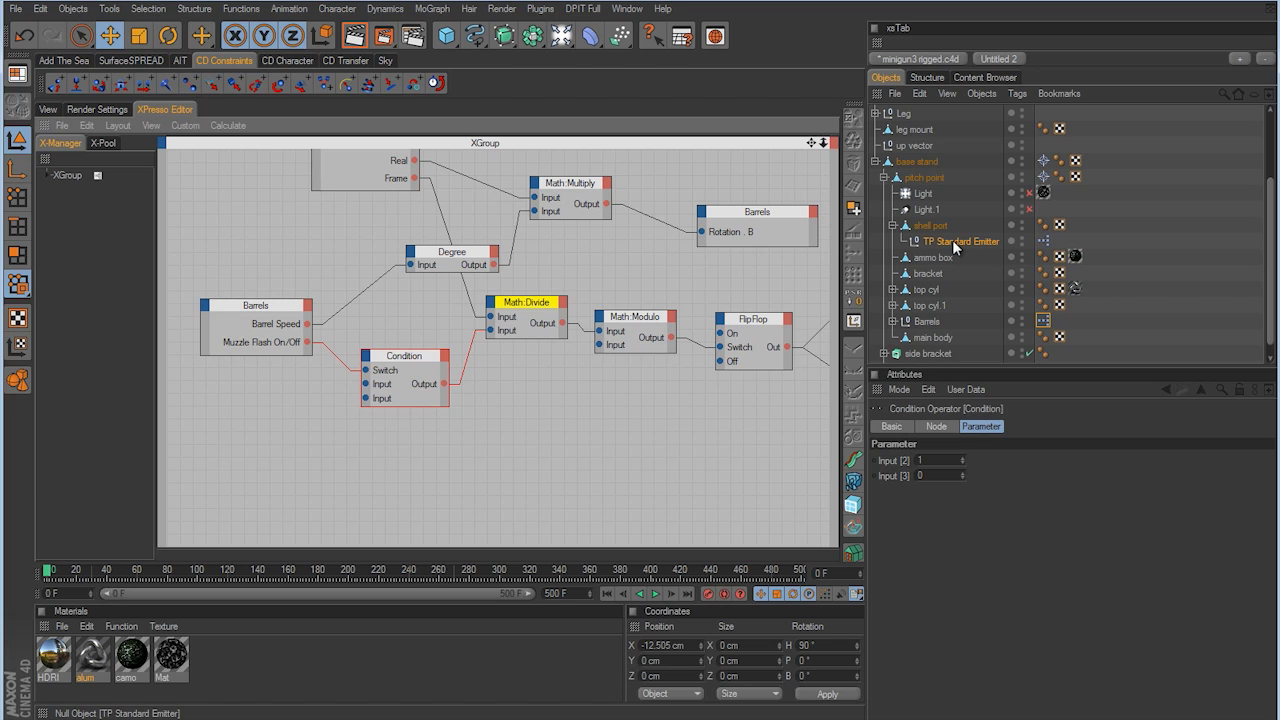
Add the TP Standard Emitter as a node below Math:Divide in the Barrels XPresso and give it a Particle Number input
{"action": "left_click_drag", "start_coordinate": [955, 247], "coordinate": [634, 459]}
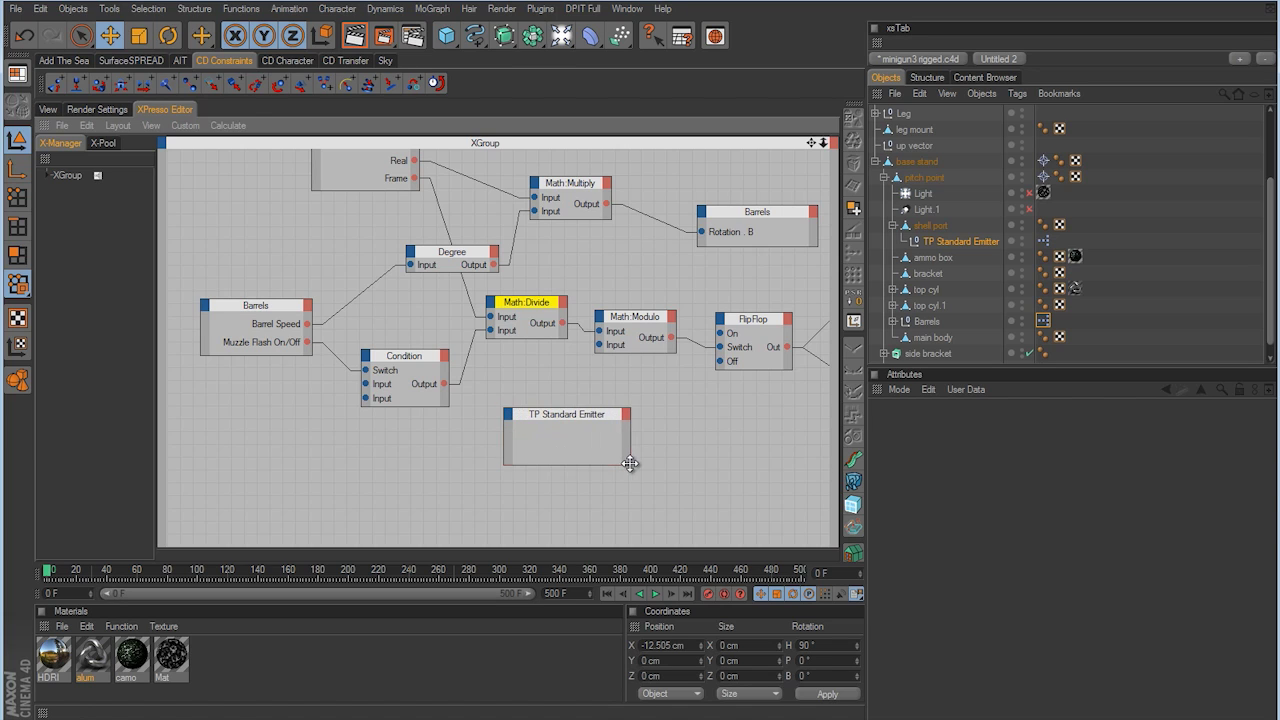
{"action": "left_click", "coordinate": [522, 428]}
{"action": "left_click", "coordinate": [509, 414]}
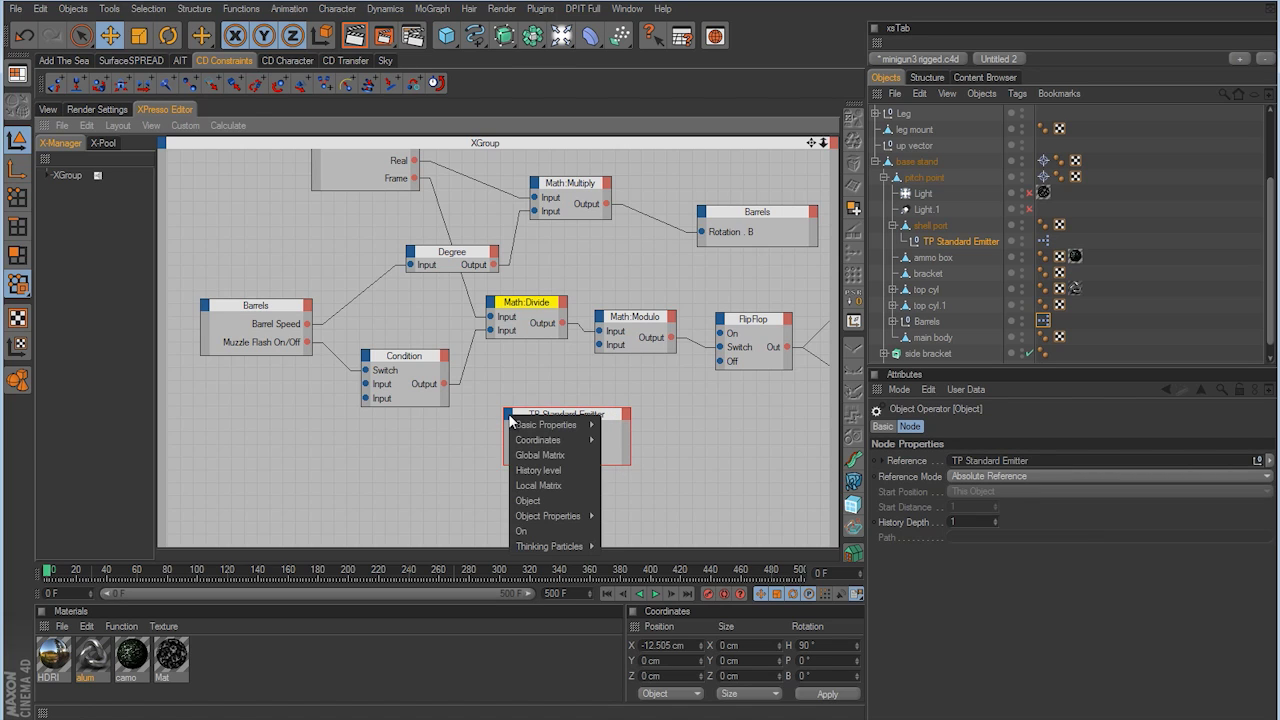
{"action": "mouse_move", "coordinate": [549, 548]}
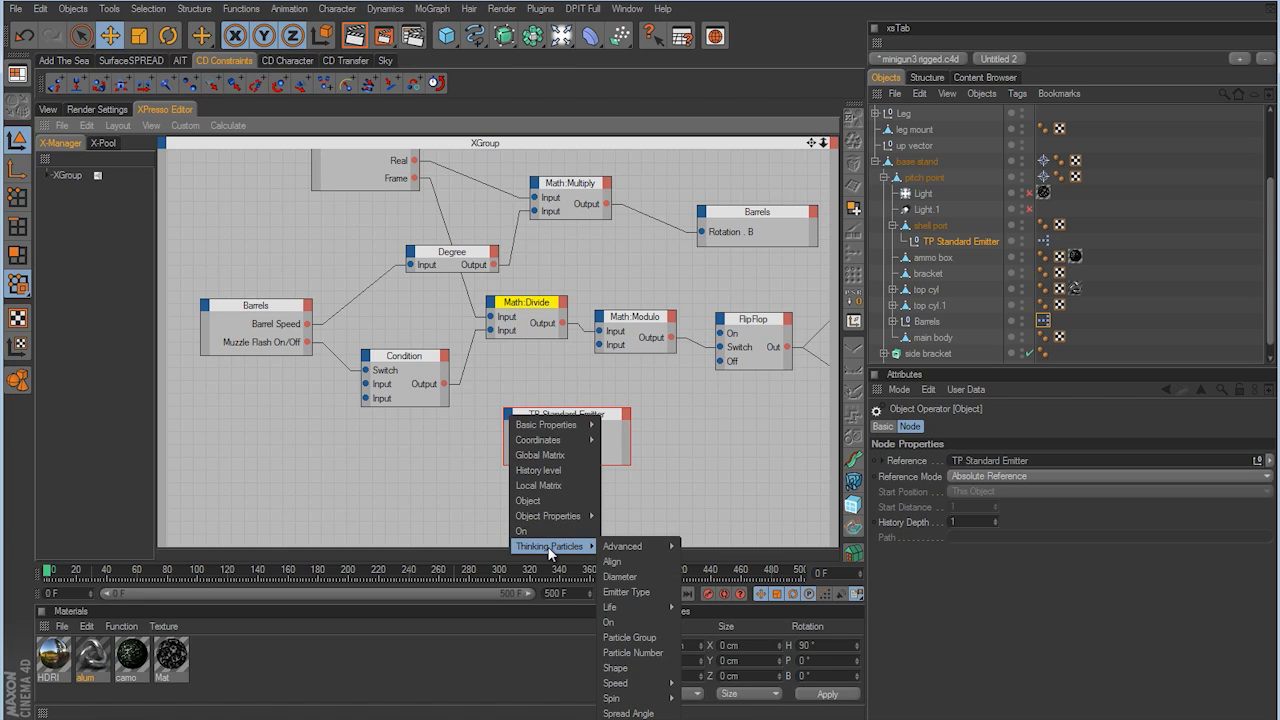
{"action": "left_click", "coordinate": [648, 652]}
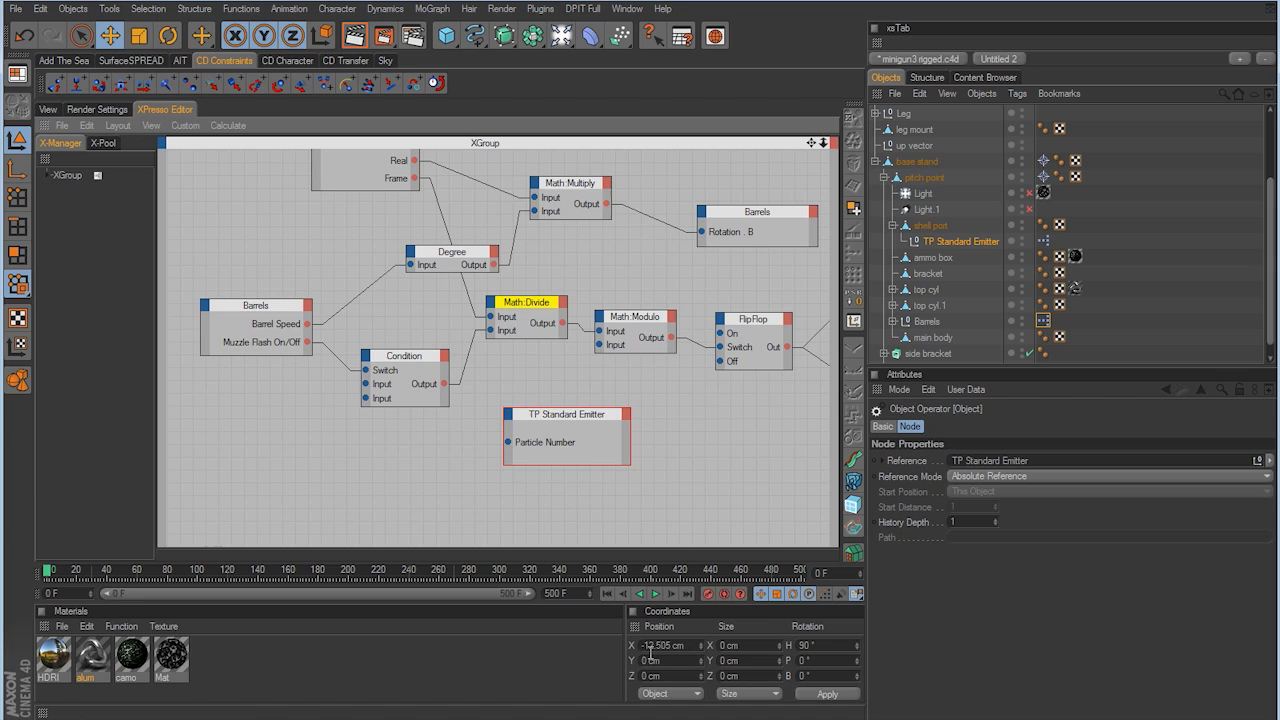
Review the emitter and Condition settings, and connect the Condition node's output to the emitter's Particle Number input
{"action": "left_click", "coordinate": [978, 240]}
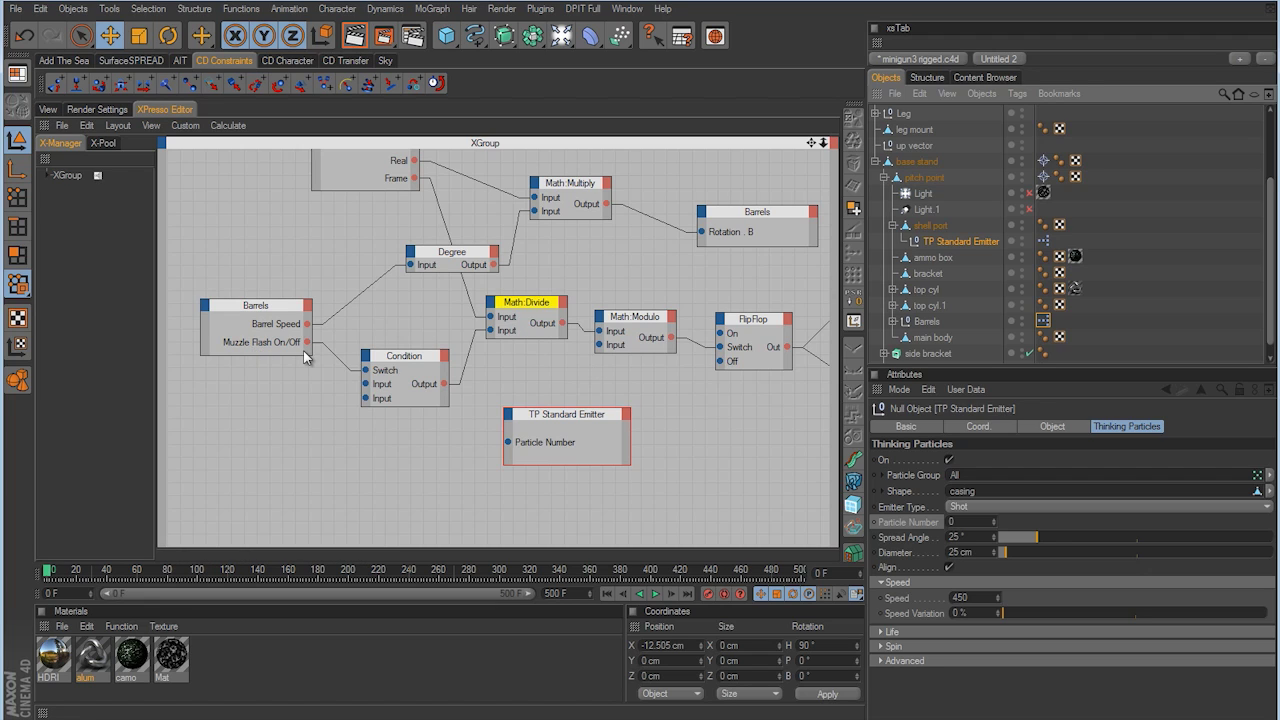
{"action": "left_click", "coordinate": [400, 355]}
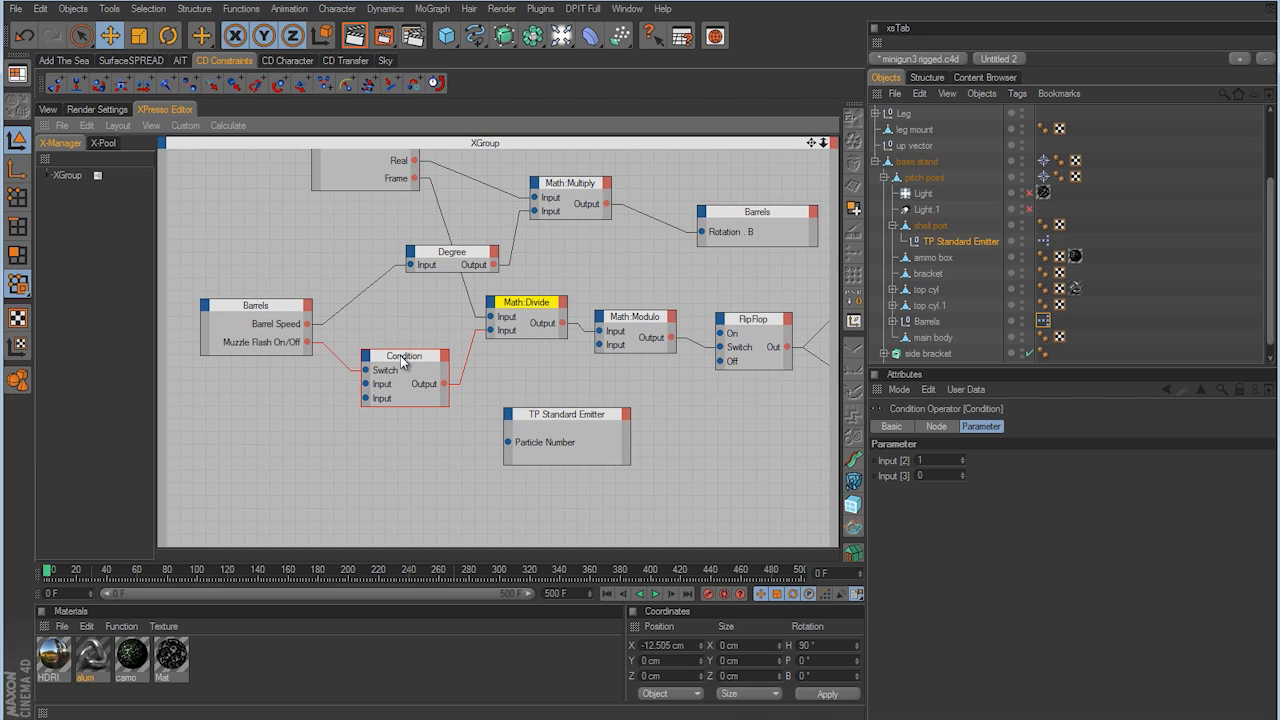
{"action": "left_click", "coordinate": [593, 414]}
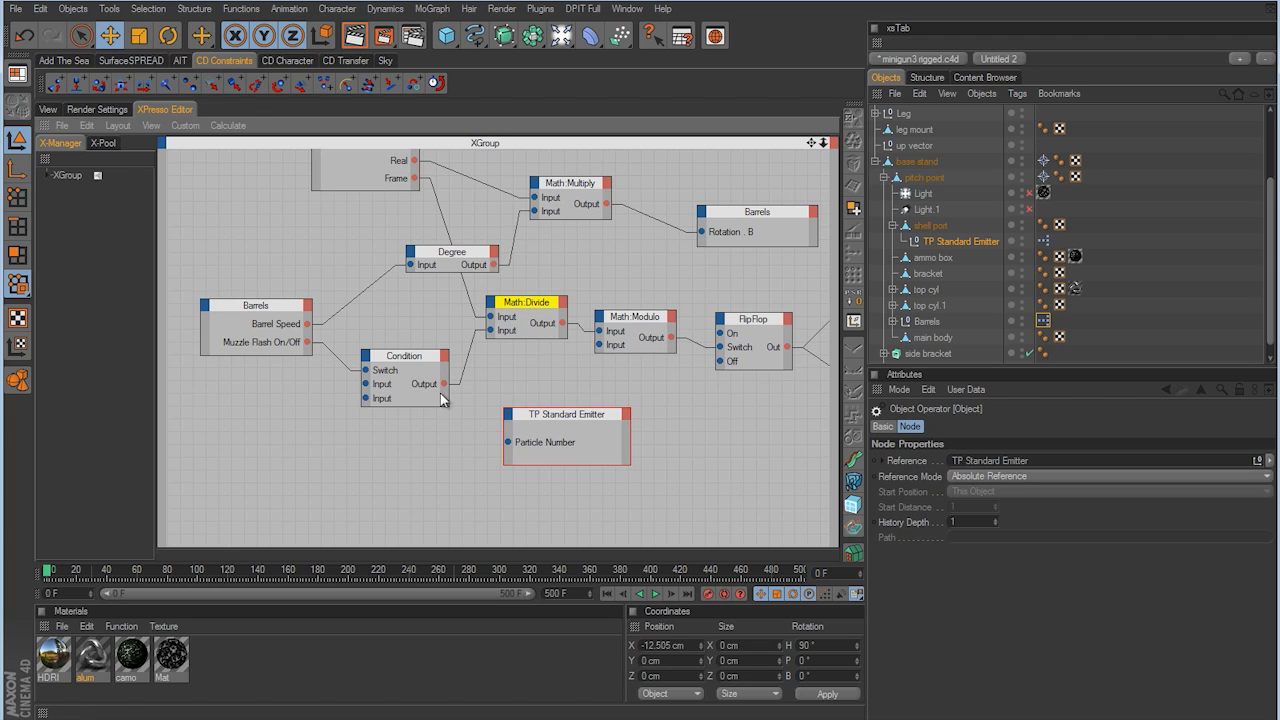
{"action": "left_click_drag", "start_coordinate": [444, 384], "coordinate": [509, 443]}
Play the simulation in the 3D view, toggle the muzzle flash, examine the casings on the floor, and return to frame 0
{"action": "left_click", "coordinate": [47, 109]}
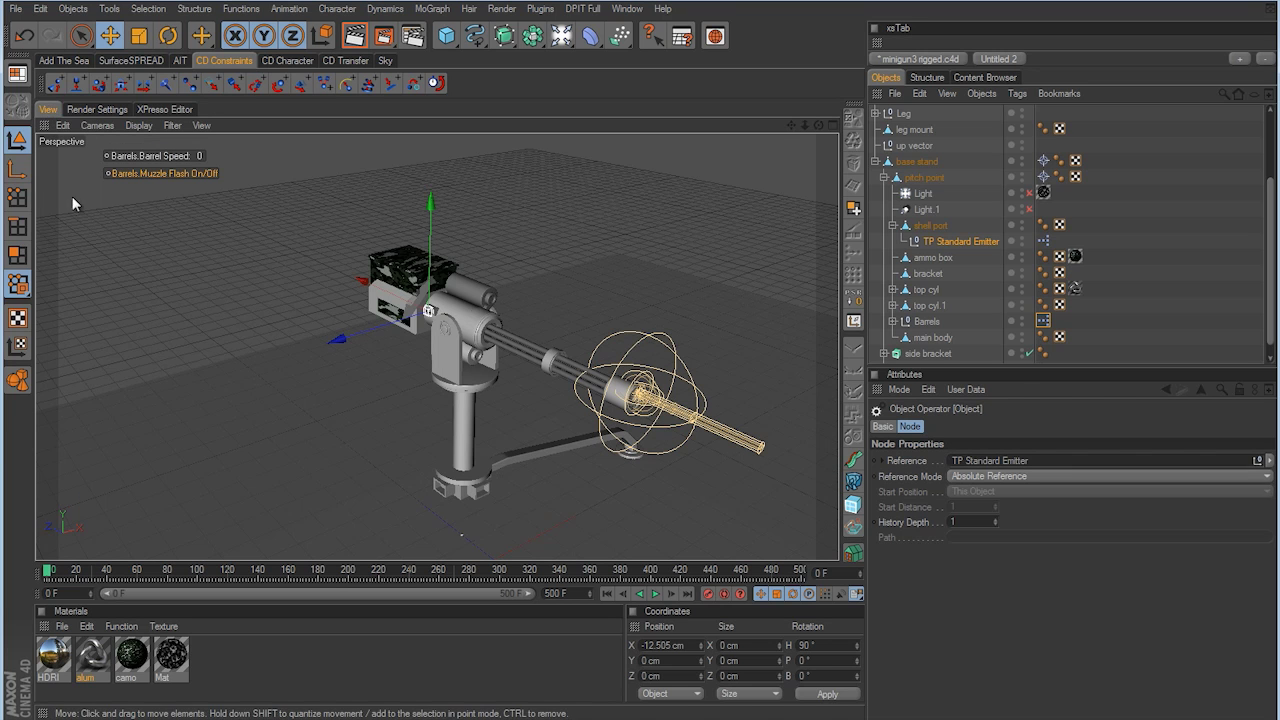
{"action": "left_click", "coordinate": [655, 593]}
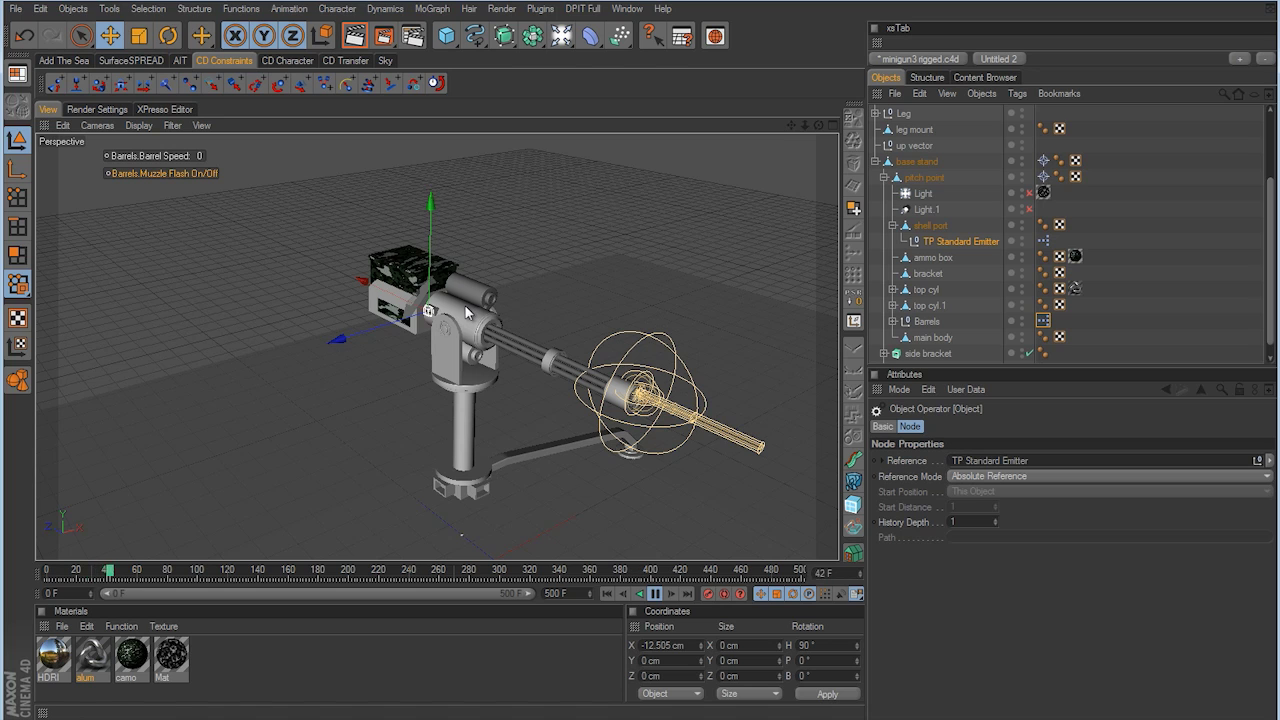
{"action": "left_click", "coordinate": [213, 174]}
{"action": "left_click", "coordinate": [656, 594]}
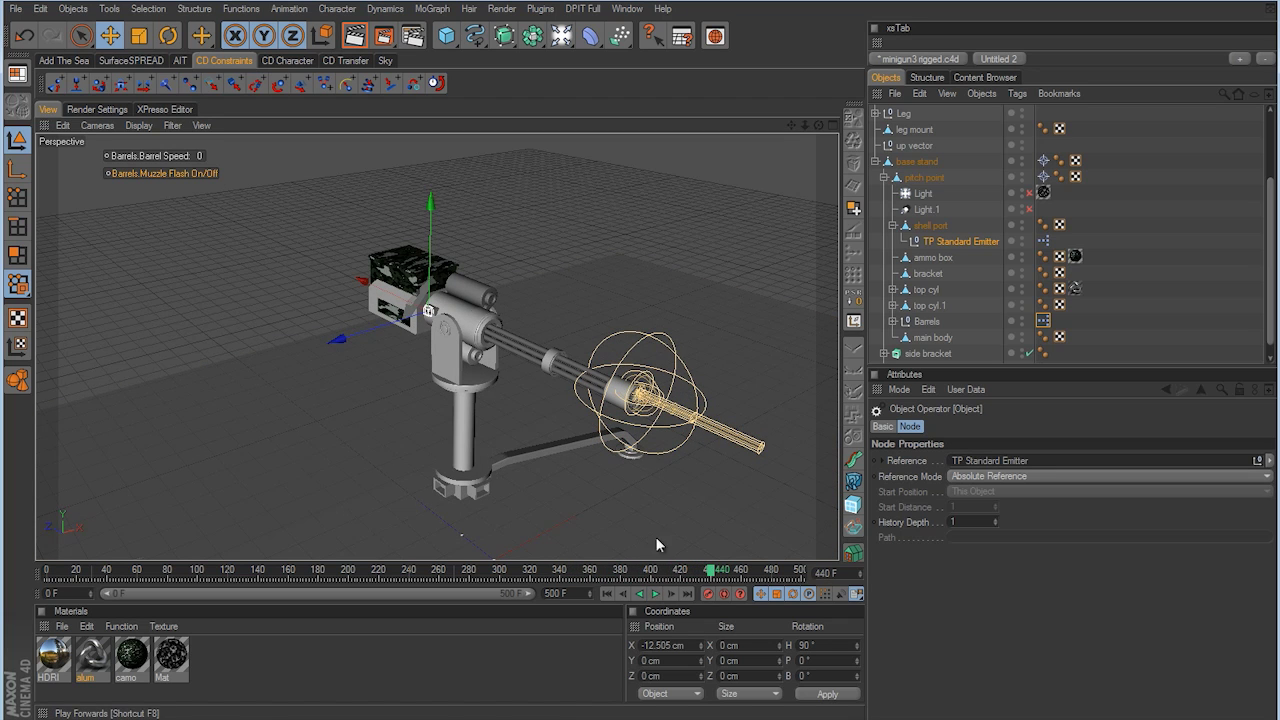
{"action": "scroll", "coordinate": [657, 465], "scroll_direction": "down", "scroll_amount": 5}
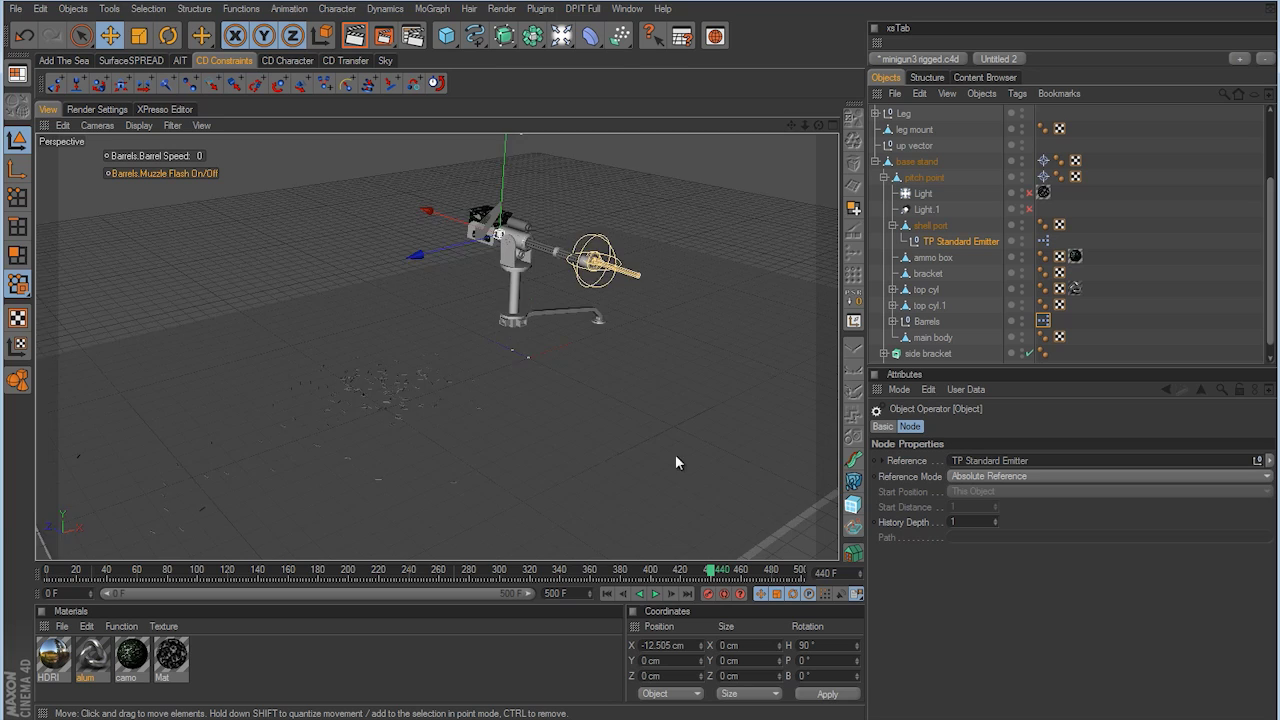
{"action": "scroll", "coordinate": [675, 462], "scroll_direction": "down", "scroll_amount": 3}
{"action": "scroll", "coordinate": [569, 376], "scroll_direction": "down", "scroll_amount": 2}
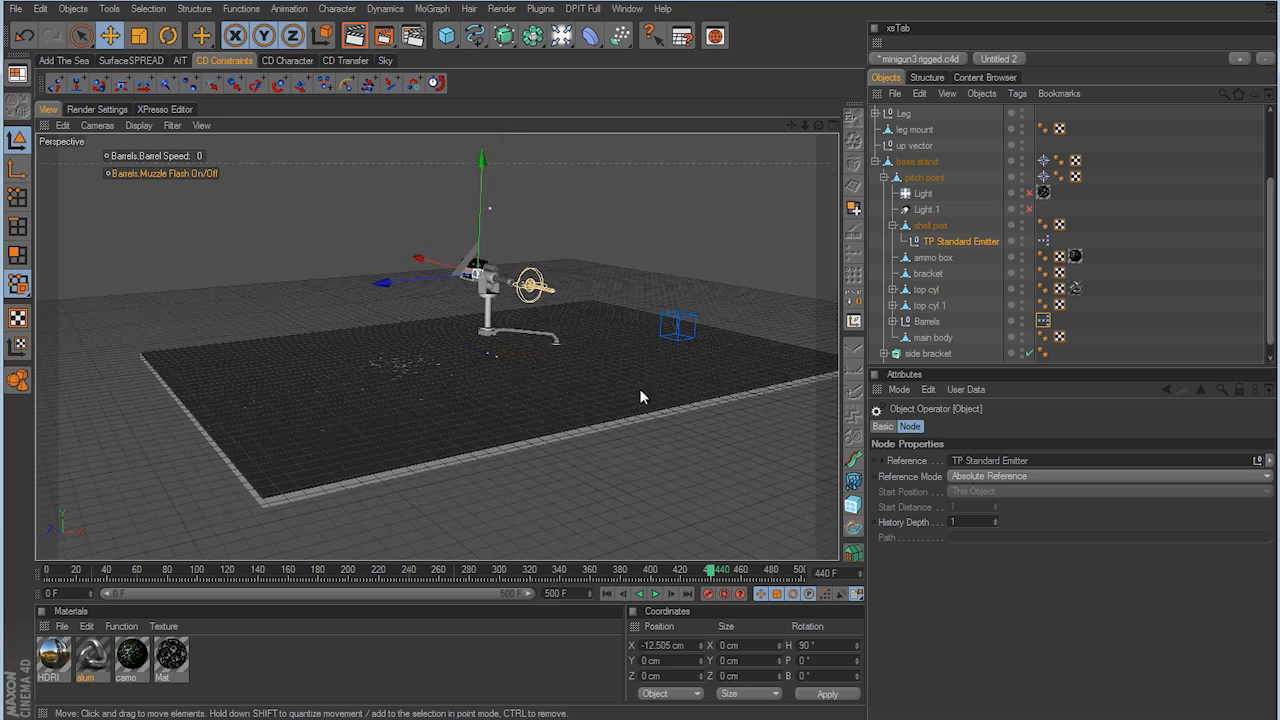
{"action": "left_click_drag", "start_coordinate": [640, 395], "coordinate": [714, 428], "text": "alt"}
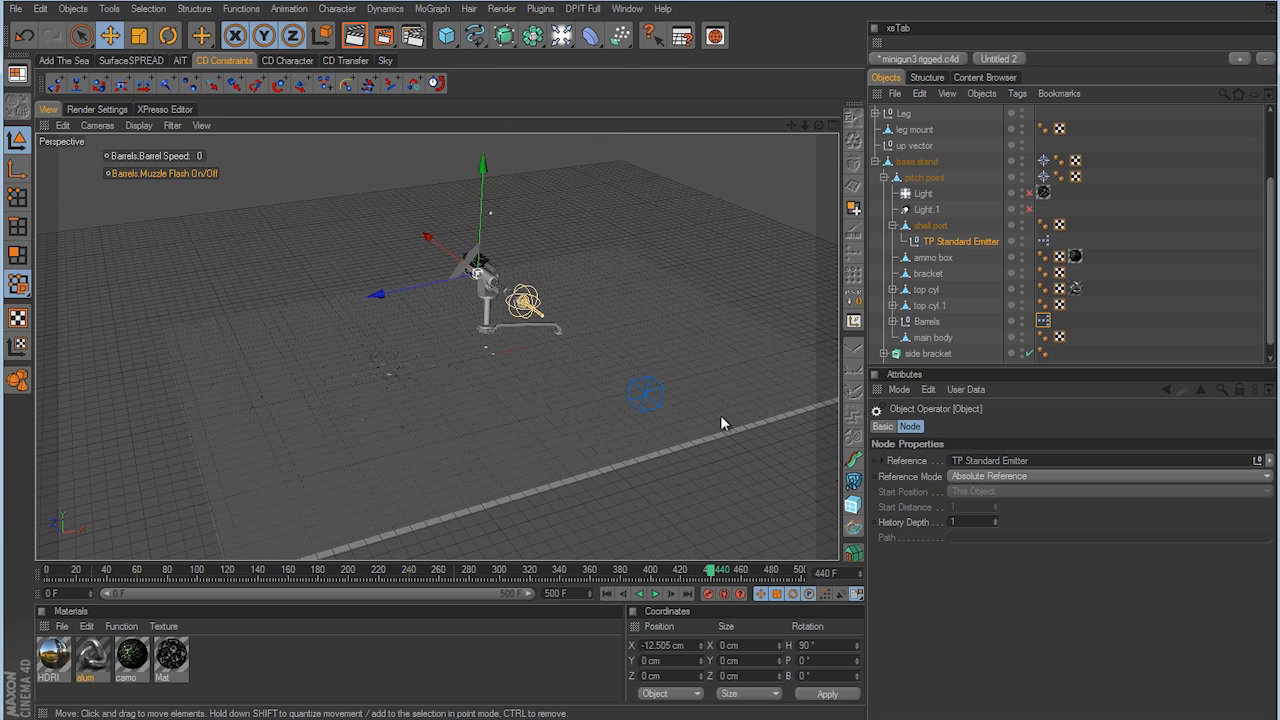
{"action": "left_click", "coordinate": [607, 594]}
{"action": "scroll", "coordinate": [1100, 240], "scroll_direction": "up", "scroll_amount": 3}
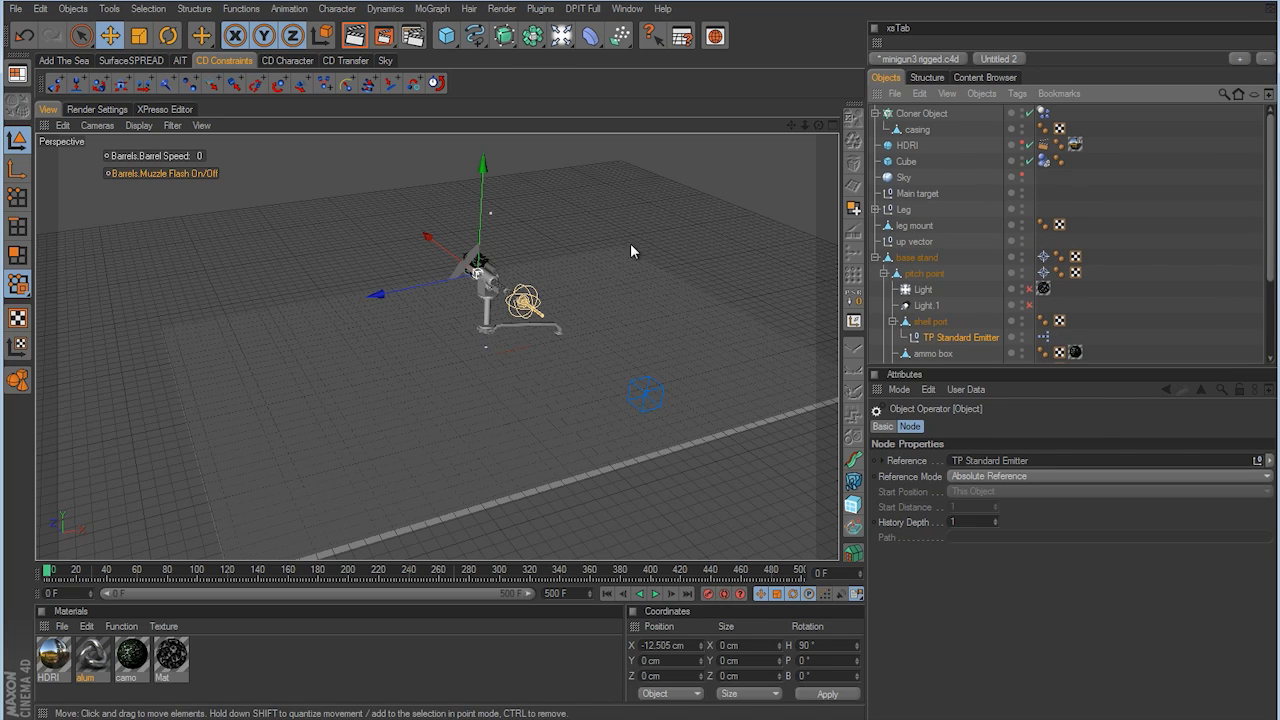
Enlarge the floor Cube to about 8037 cm in X and 7735 cm in Z
{"action": "left_click", "coordinate": [643, 293]}
{"action": "left_click_drag", "start_coordinate": [689, 313], "coordinate": [579, 287]}
{"action": "left_click_drag", "start_coordinate": [418, 286], "coordinate": [440, 307]}
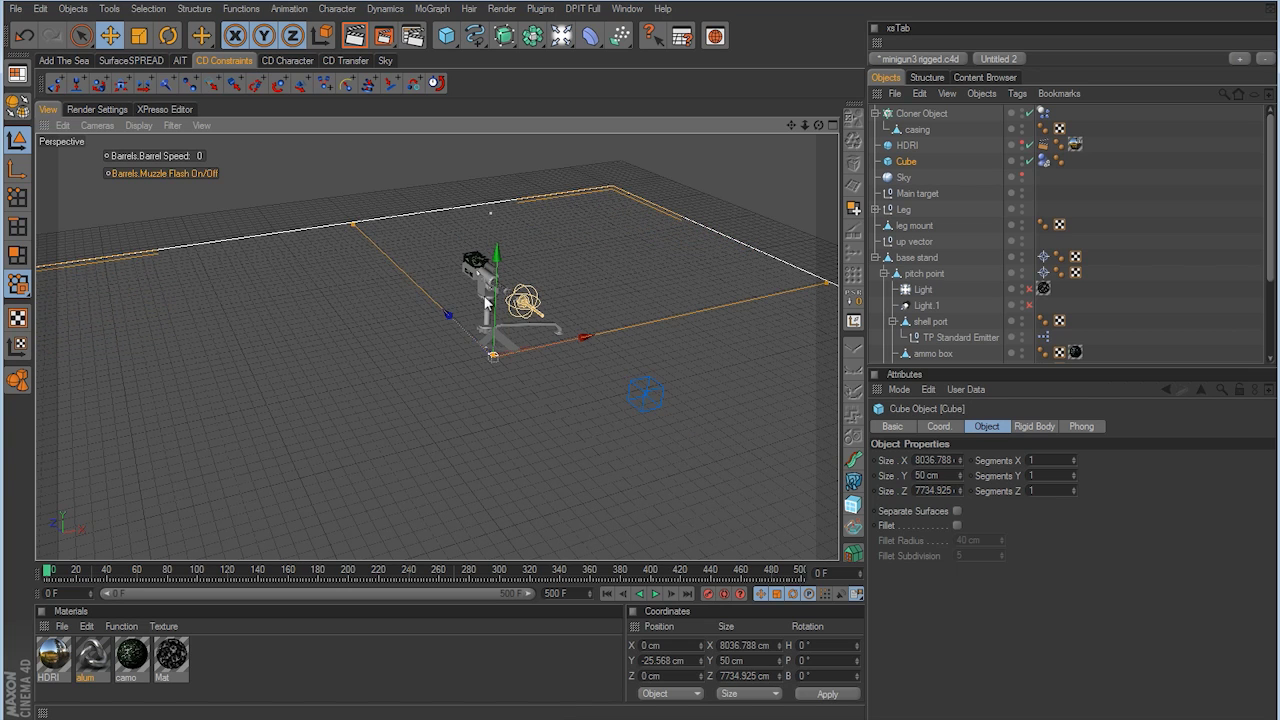
{"action": "mouse_move", "coordinate": [632, 355]}
{"action": "left_mouse_down", "text": "alt"}
{"action": "mouse_move", "coordinate": [631, 374]}
{"action": "mouse_move", "coordinate": [700, 371]}
{"action": "mouse_move", "coordinate": [645, 377]}
{"action": "left_mouse_up", "text": "alt"}
{"action": "scroll", "coordinate": [640, 370], "scroll_direction": "down", "scroll_amount": 8}
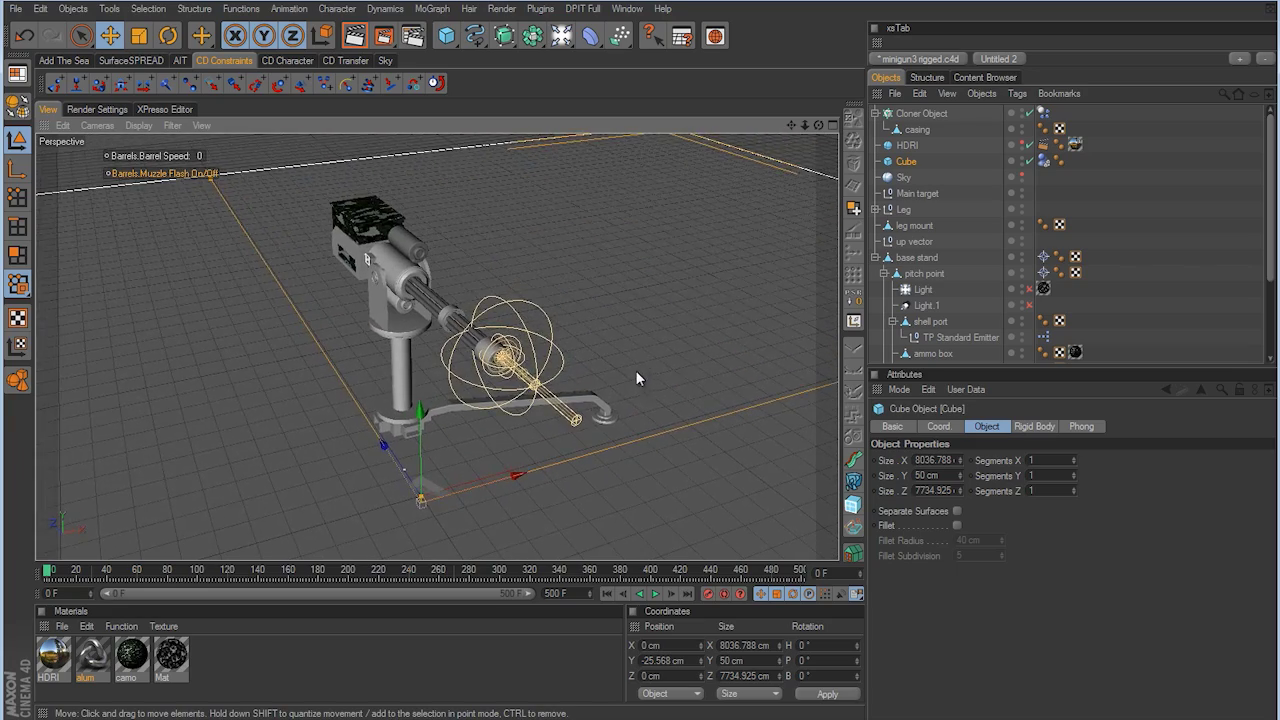
{"action": "left_click", "coordinate": [637, 369]}
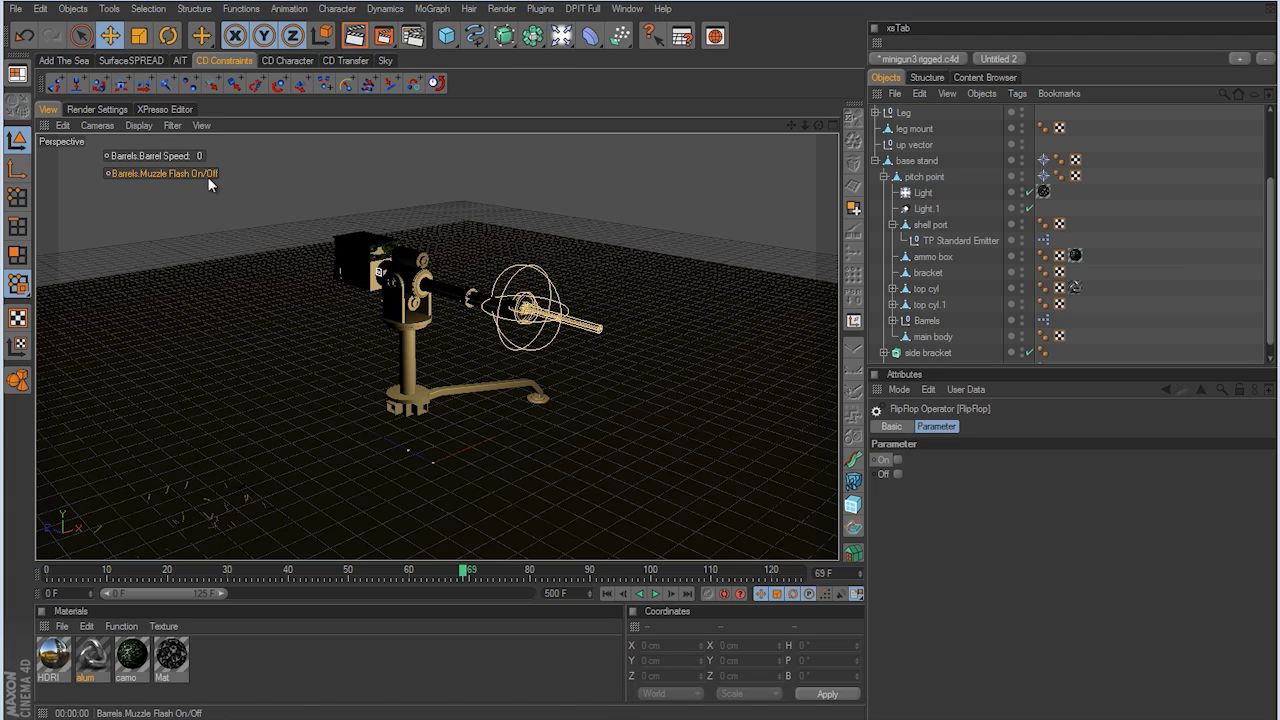
Play the simulation from frame 0 to check the muzzle lights and casings, and return to the start
{"action": "left_click_drag", "start_coordinate": [455, 571], "coordinate": [46, 572]}
{"action": "left_click", "coordinate": [655, 594]}
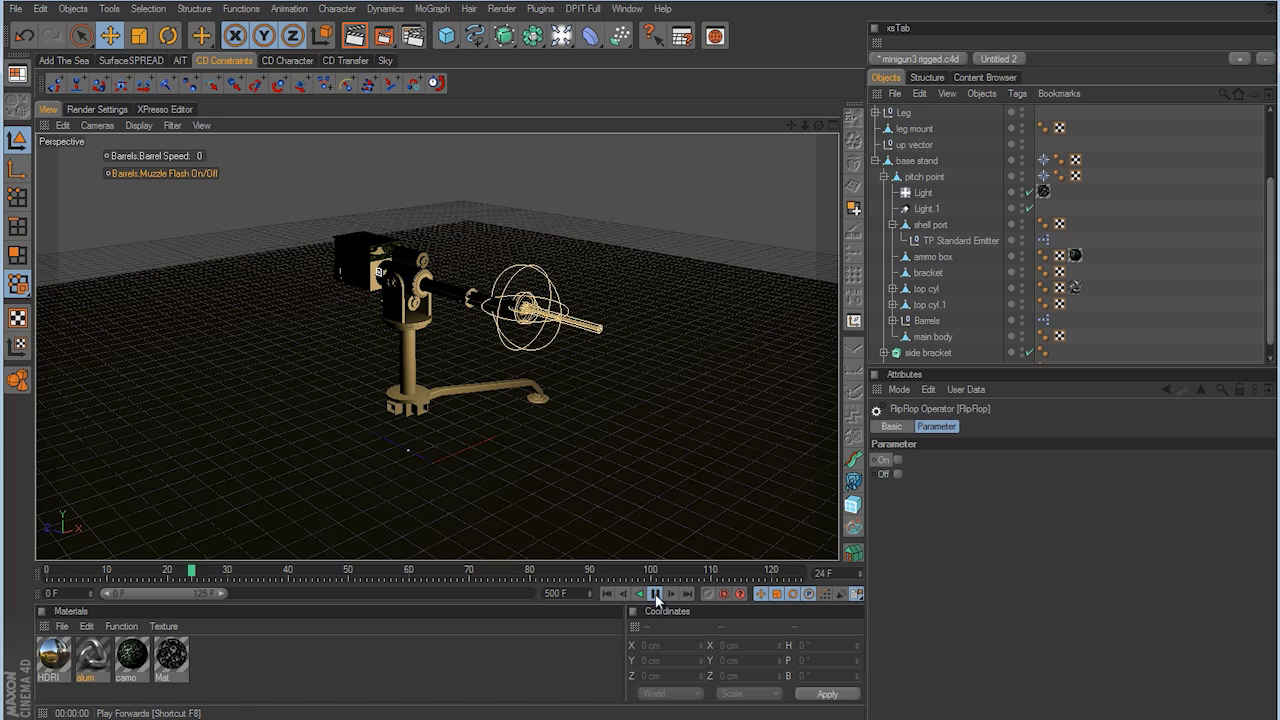
{"action": "left_click", "coordinate": [654, 593]}
{"action": "left_click", "coordinate": [653, 593]}
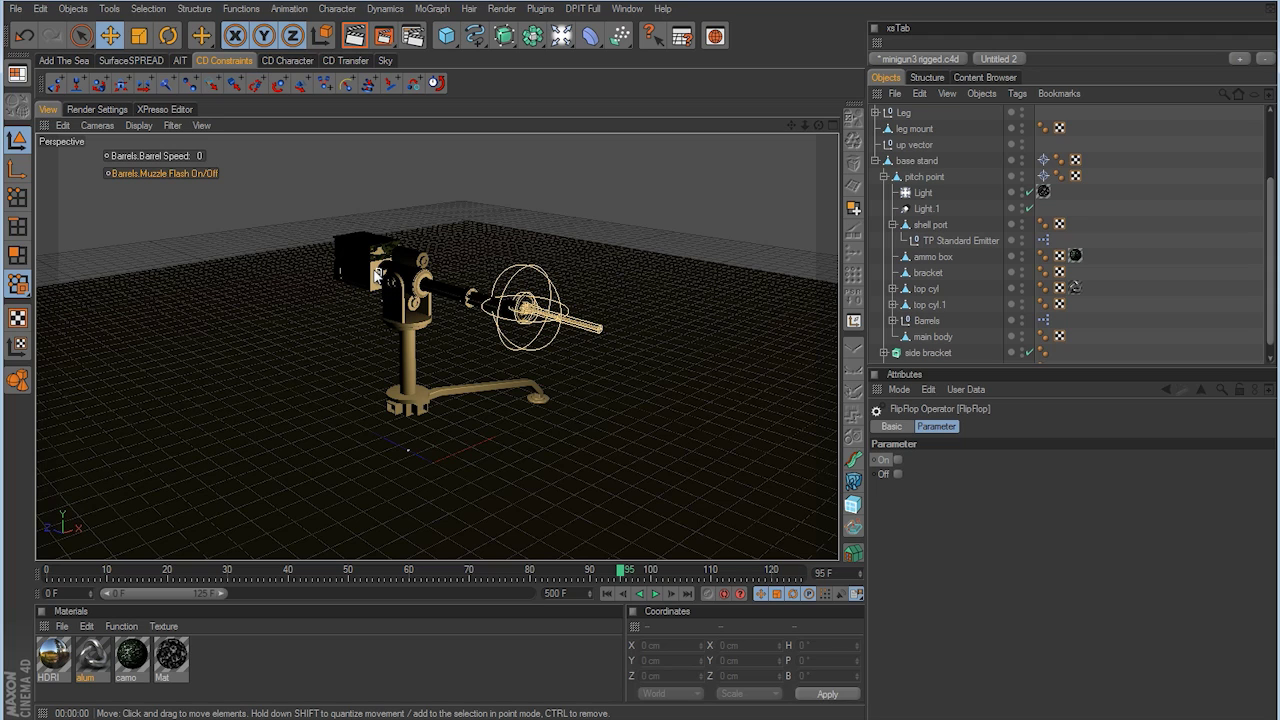
{"action": "left_click", "coordinate": [606, 593]}
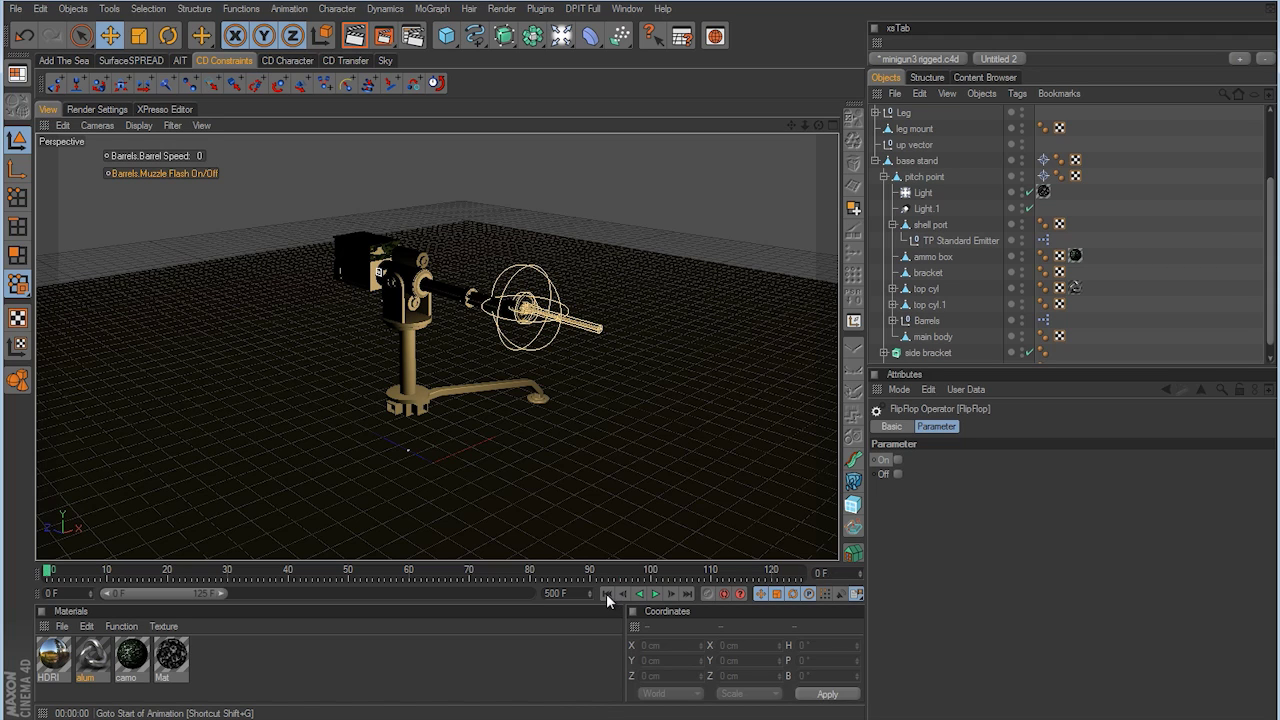
Render the view at frame 0, play the animation briefly, and return to the start
{"action": "left_click", "coordinate": [355, 38]}
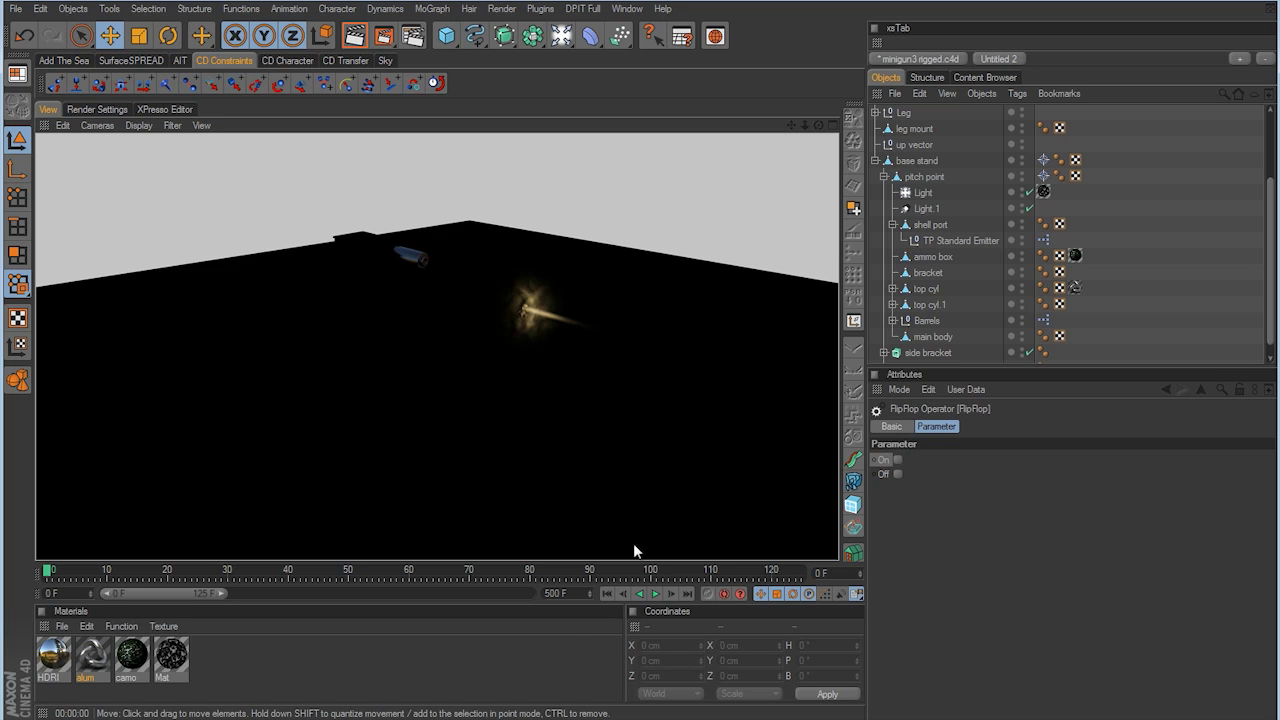
{"action": "left_click", "coordinate": [610, 591]}
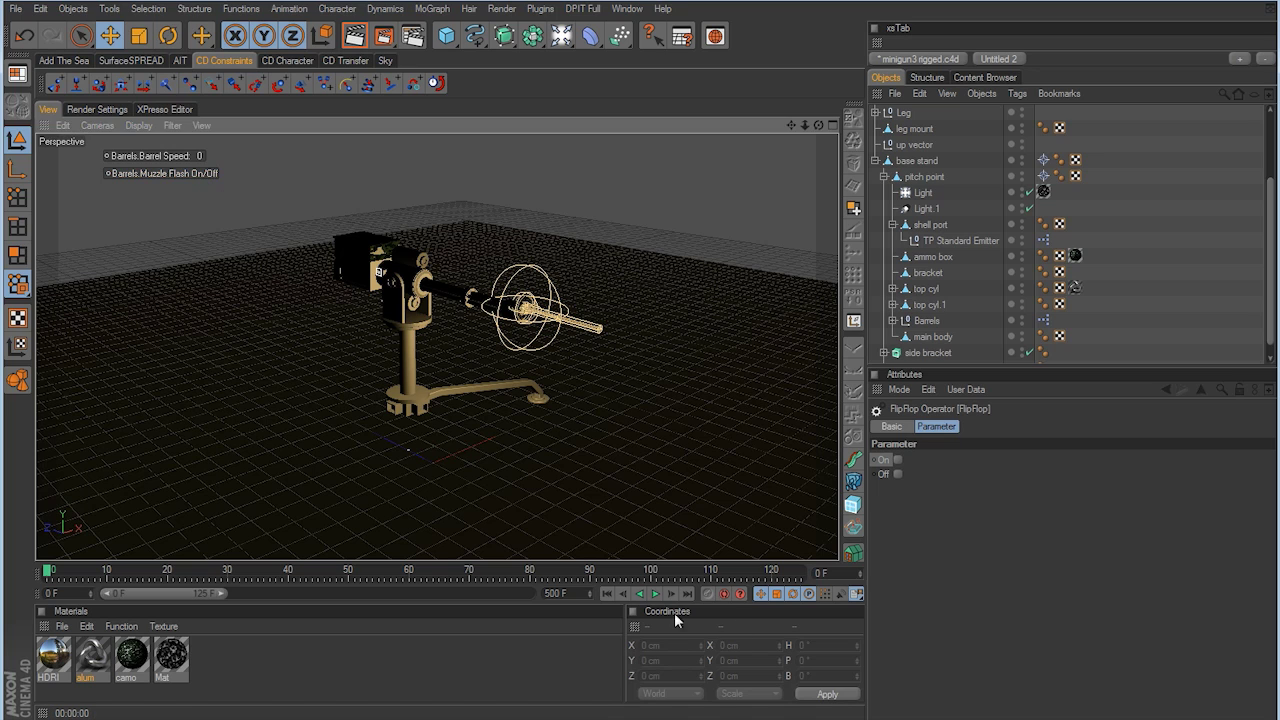
{"action": "left_click", "coordinate": [654, 593]}
{"action": "left_click", "coordinate": [654, 593]}
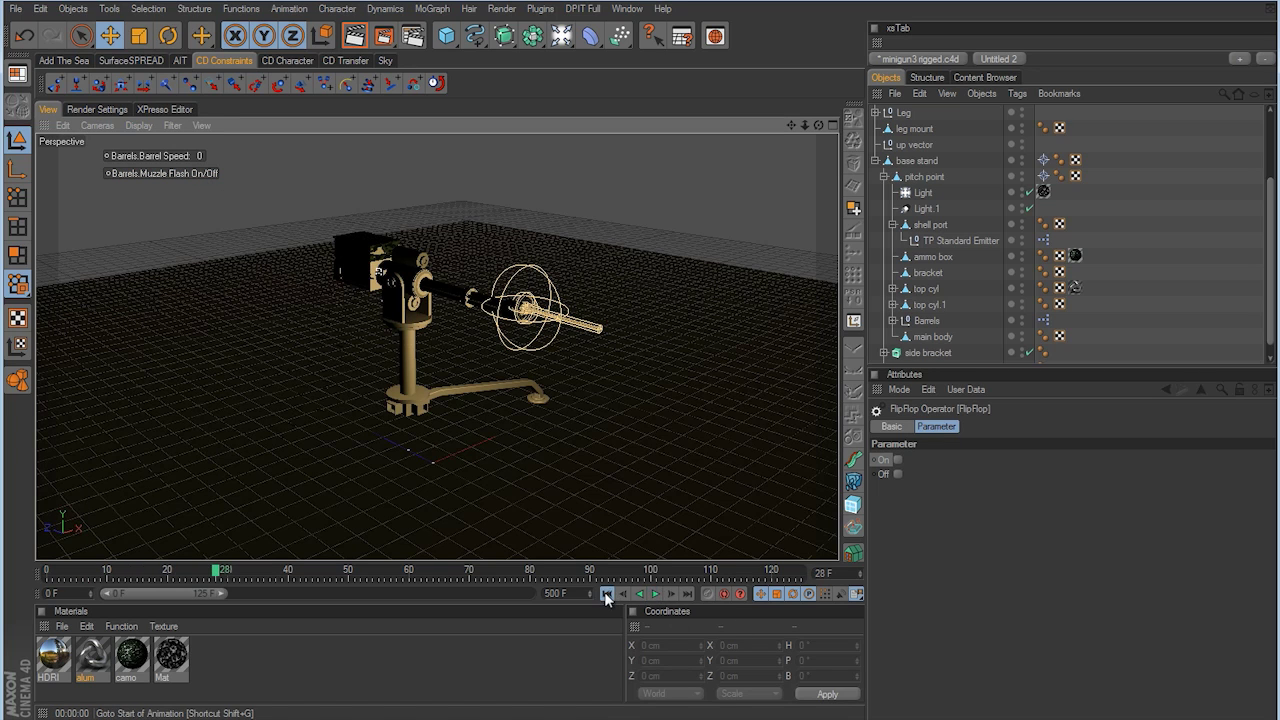
{"action": "left_click", "coordinate": [606, 593]}
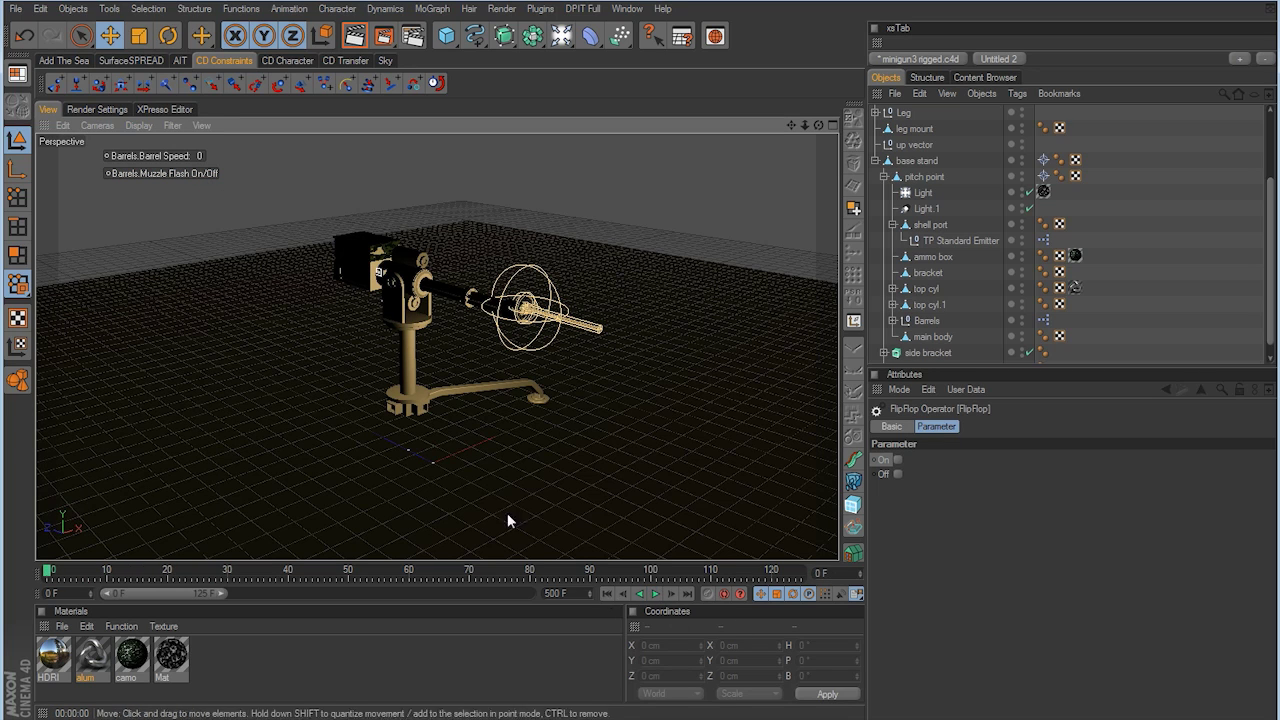
Keyframe Barrels.Muzzle Flash On/Off as on at frames 0 and 30, and off at frame 31
{"action": "left_click", "coordinate": [107, 174]}
{"action": "left_click_drag", "start_coordinate": [48, 572], "coordinate": [227, 578]}
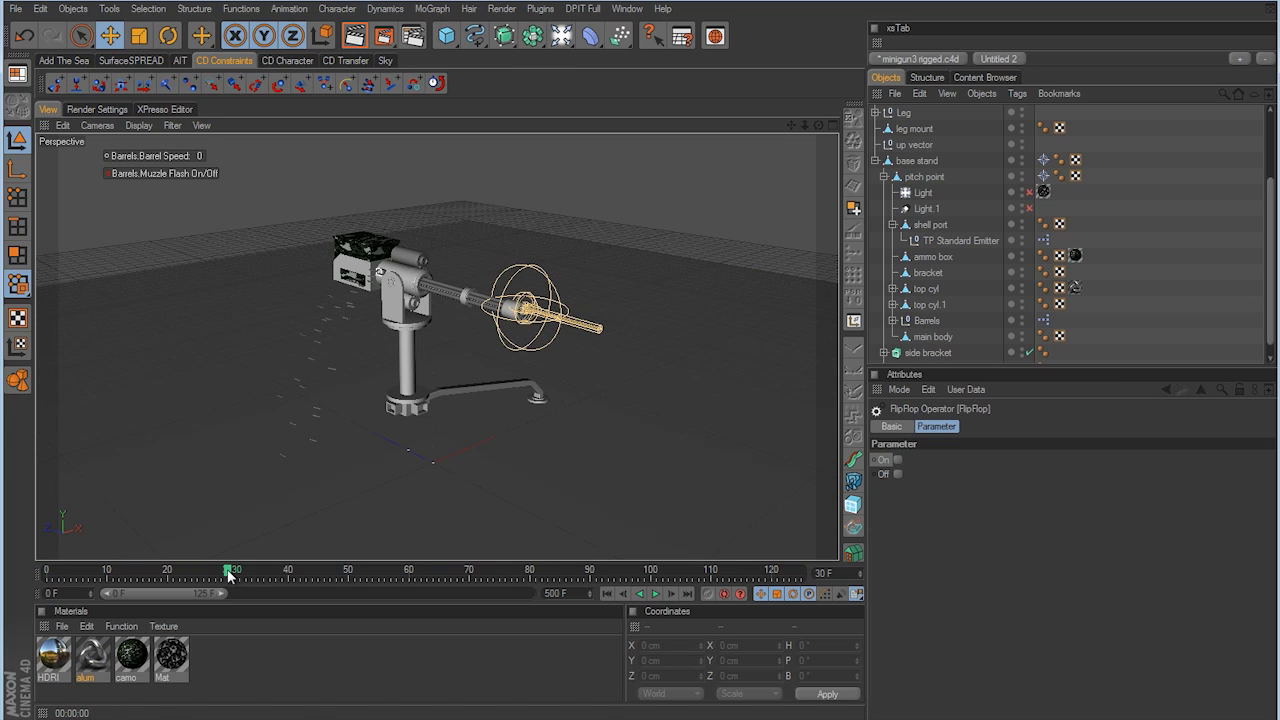
{"action": "left_click", "coordinate": [107, 173]}
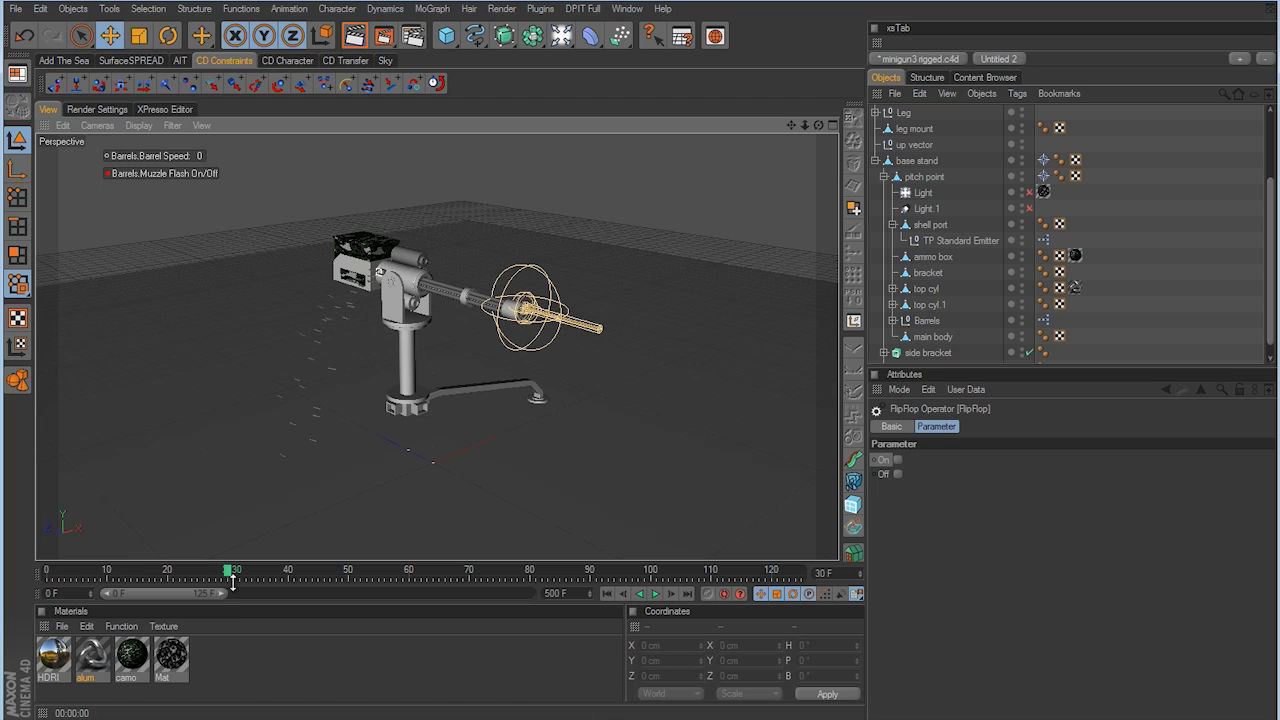
{"action": "left_click", "coordinate": [671, 594]}
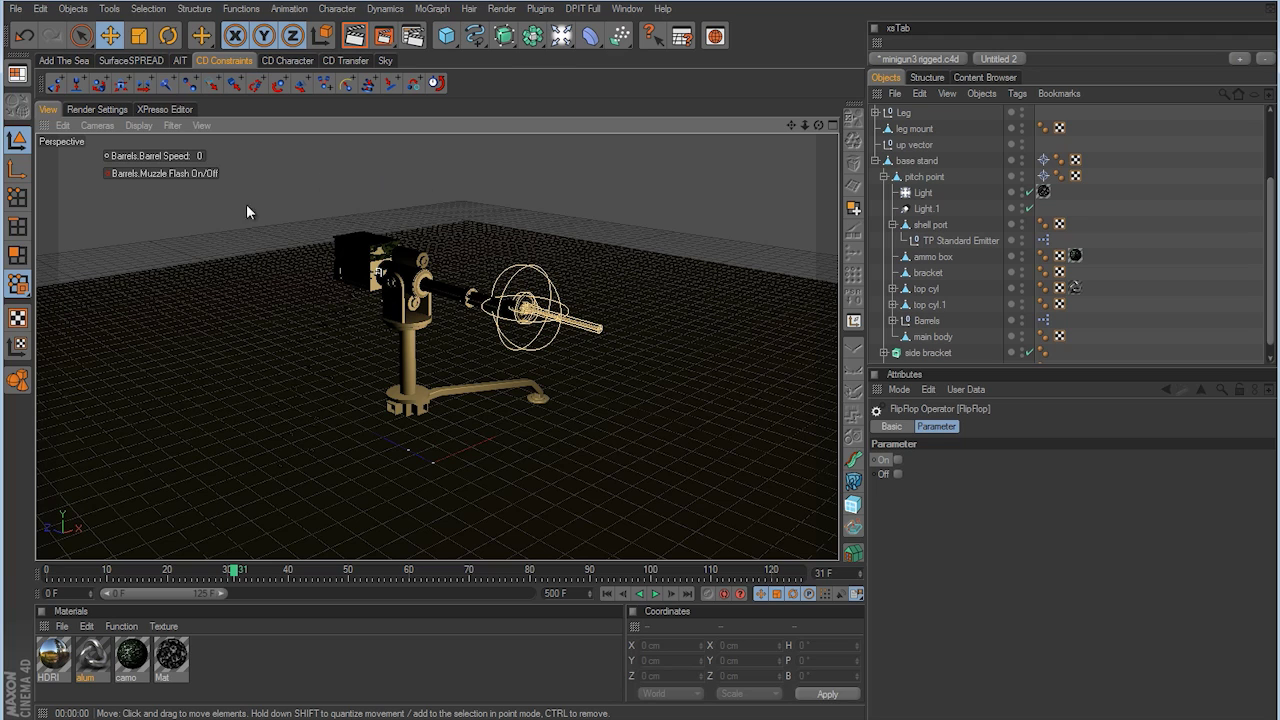
{"action": "left_click", "coordinate": [208, 171]}
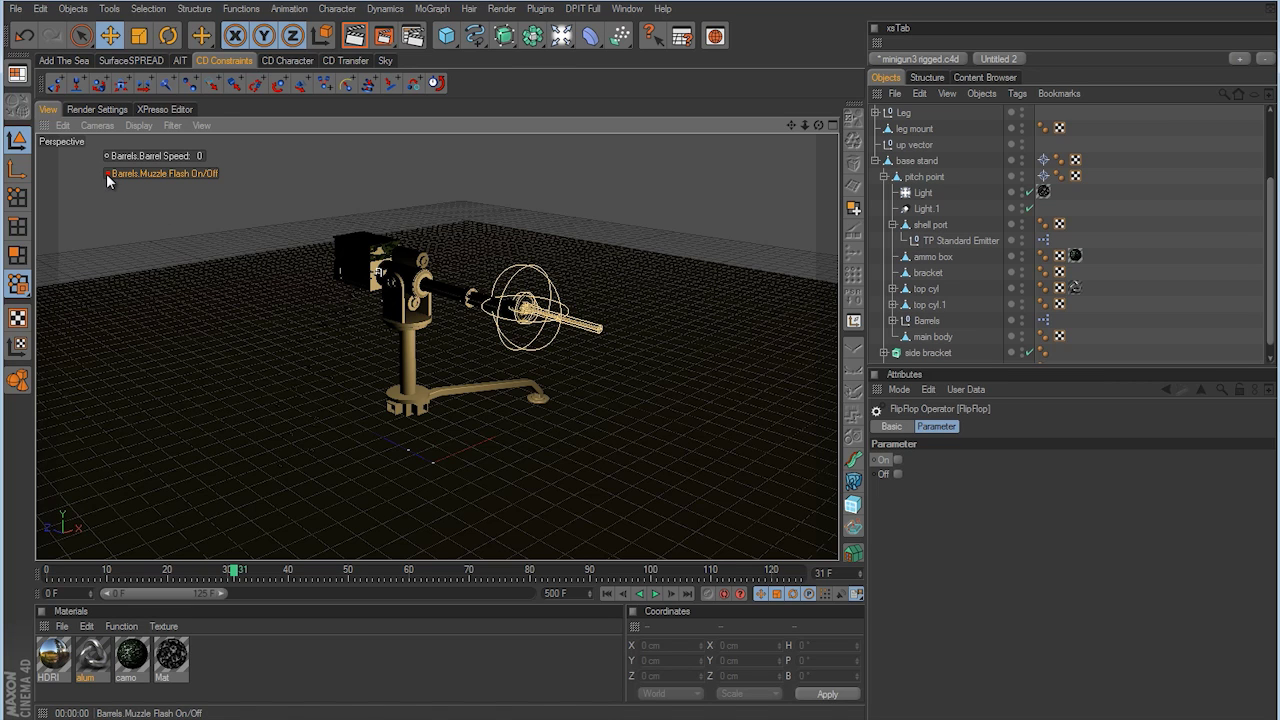
Play the keyframed animation from the start, render the view at frame 64, and return to frame 0
{"action": "left_click", "coordinate": [607, 593]}
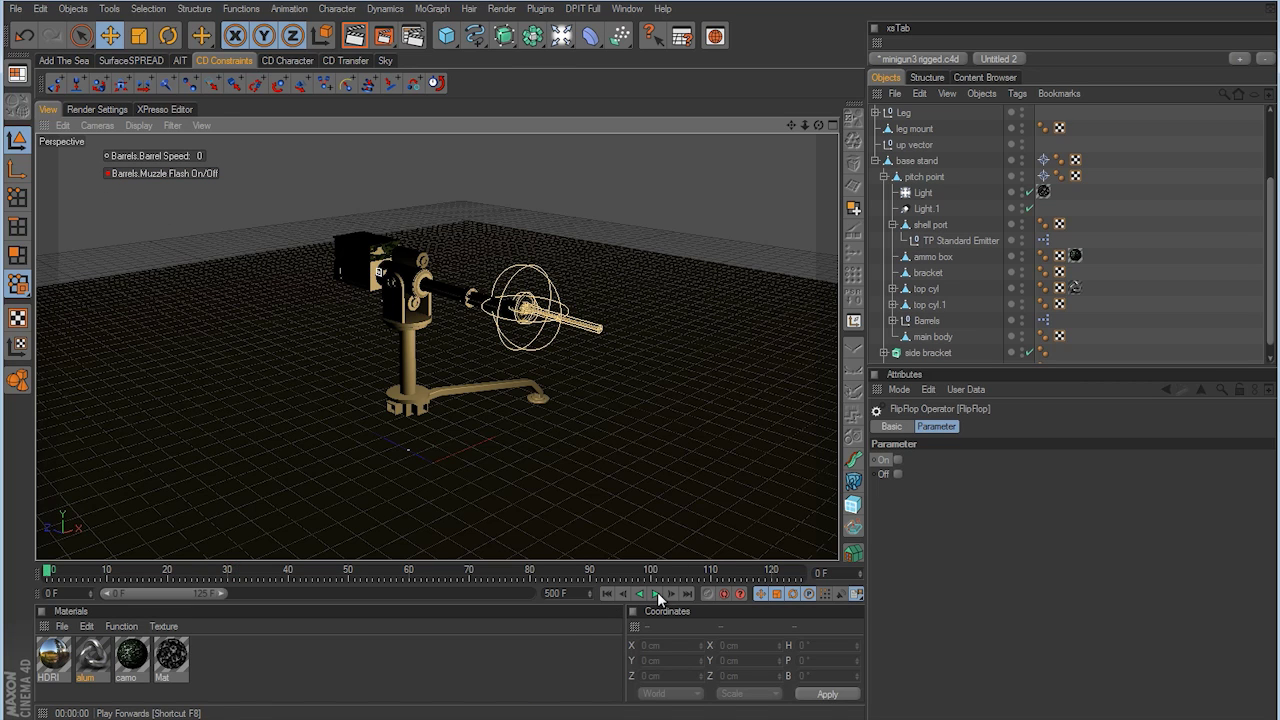
{"action": "left_click", "coordinate": [657, 593]}
{"action": "left_click", "coordinate": [355, 35]}
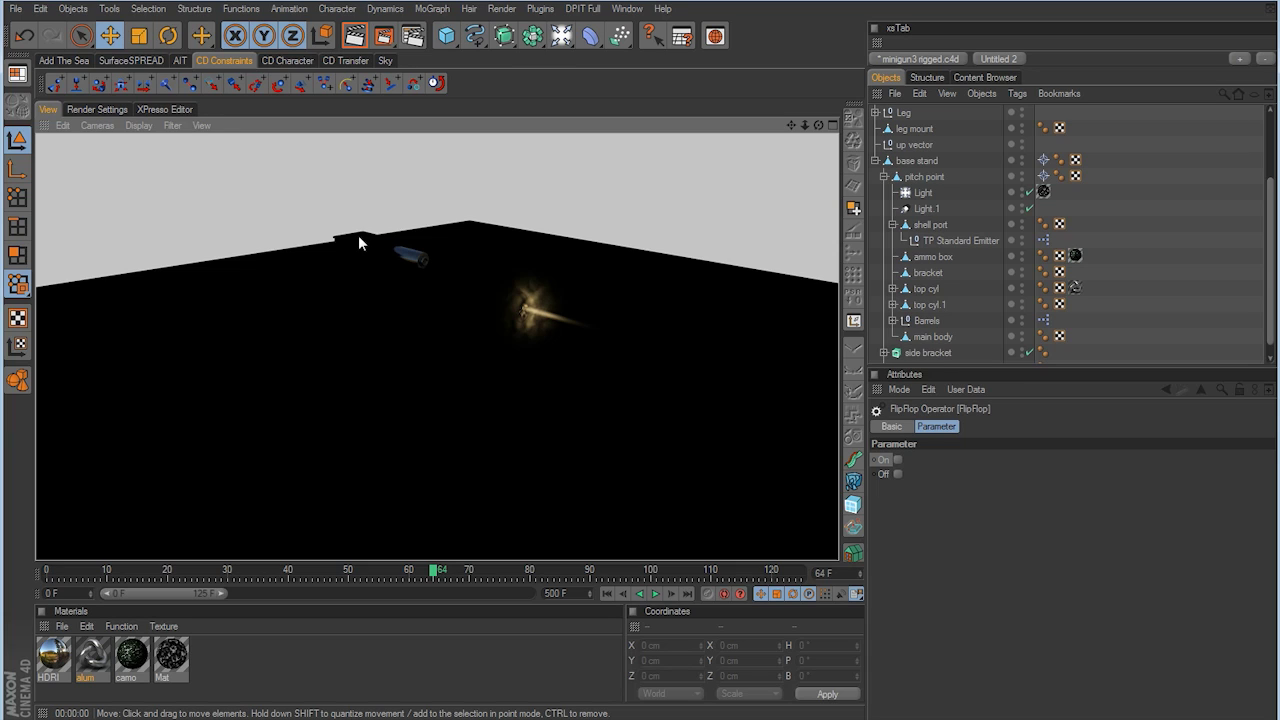
{"action": "left_click", "coordinate": [607, 593]}
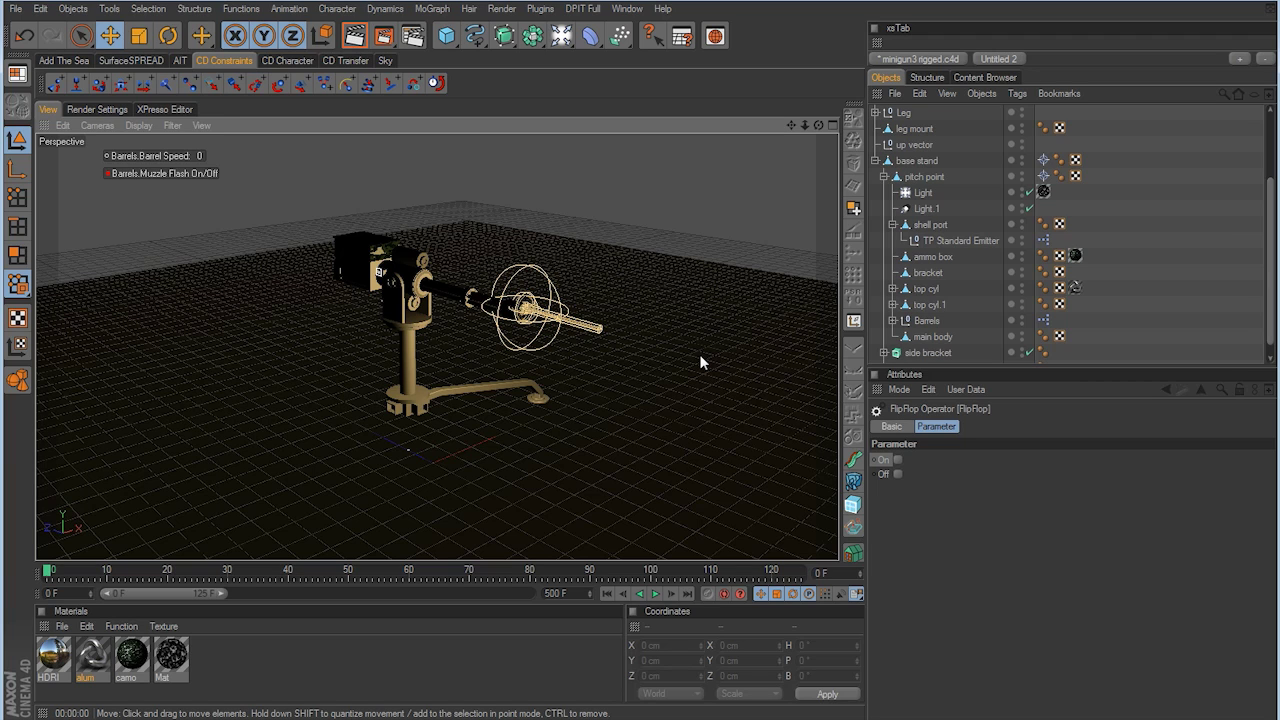
In the Barrels XPresso, disconnect the FlipFlop node from Math:Modulo and both lights, and move it aside below the Light nodes
{"action": "left_click", "coordinate": [1043, 320]}
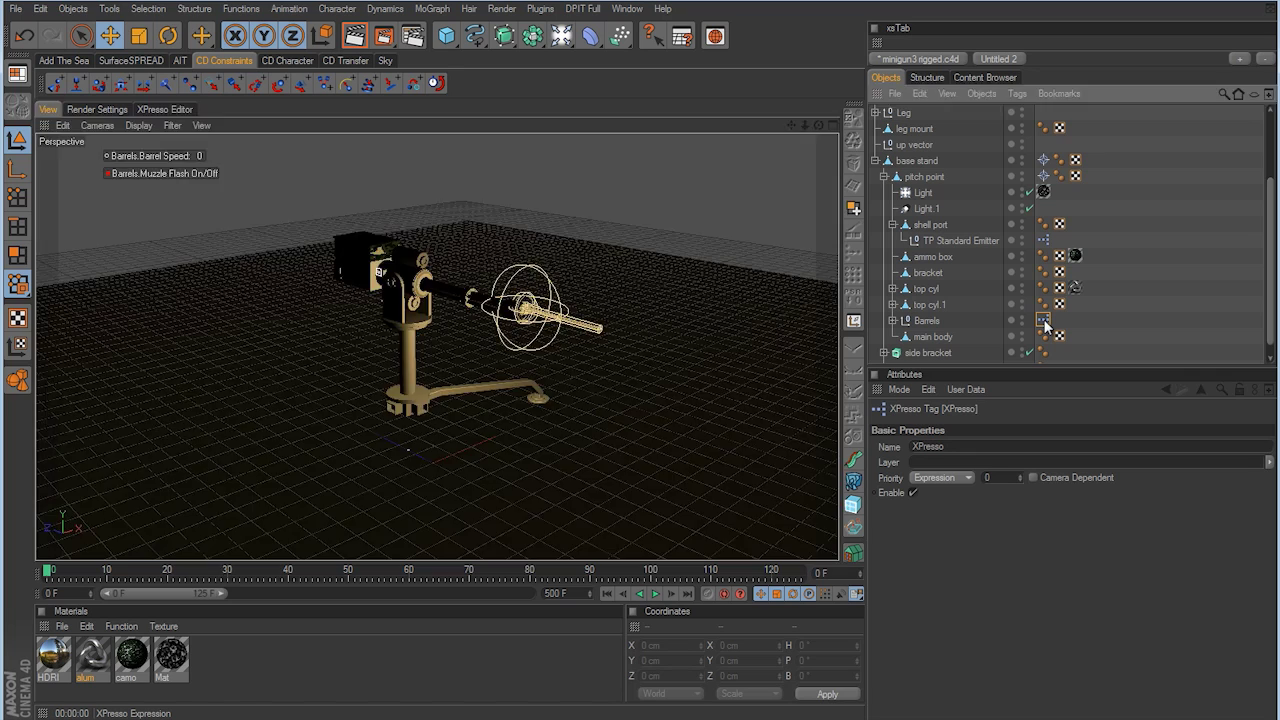
{"action": "double_click", "coordinate": [1043, 320]}
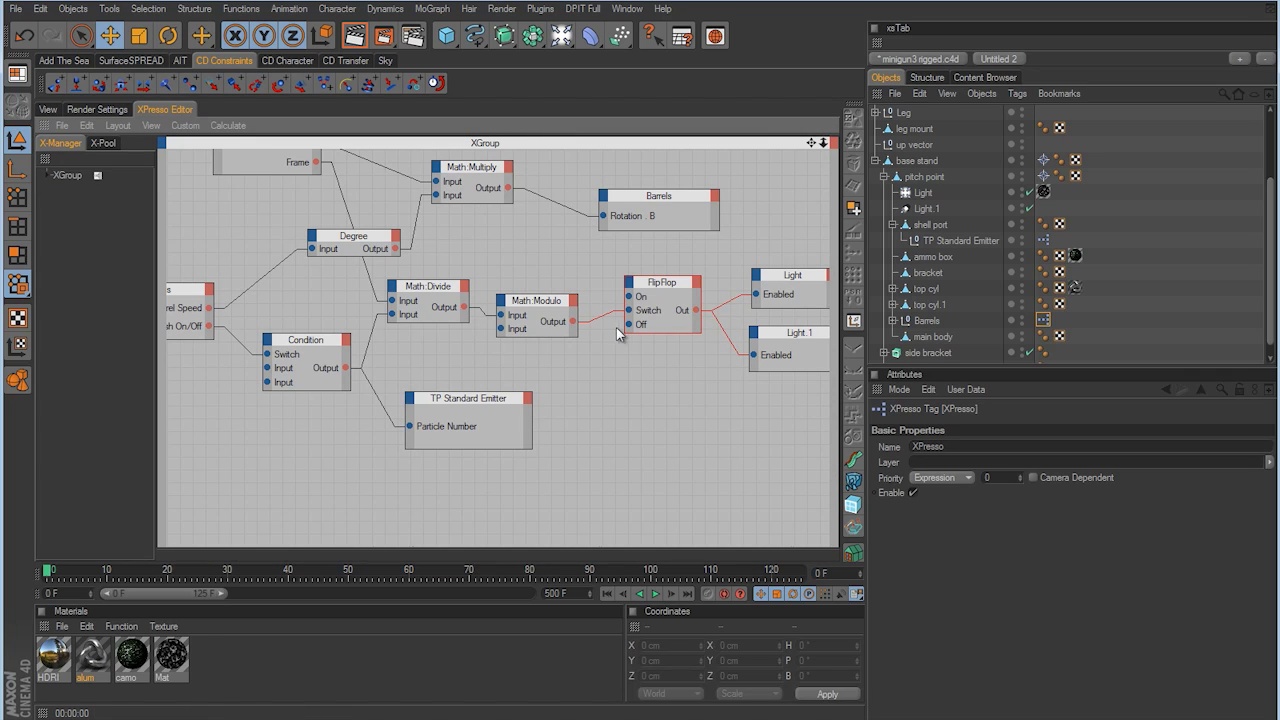
{"action": "left_click", "coordinate": [656, 334]}
{"action": "left_click", "coordinate": [717, 319]}
{"action": "key", "text": "Delete"}
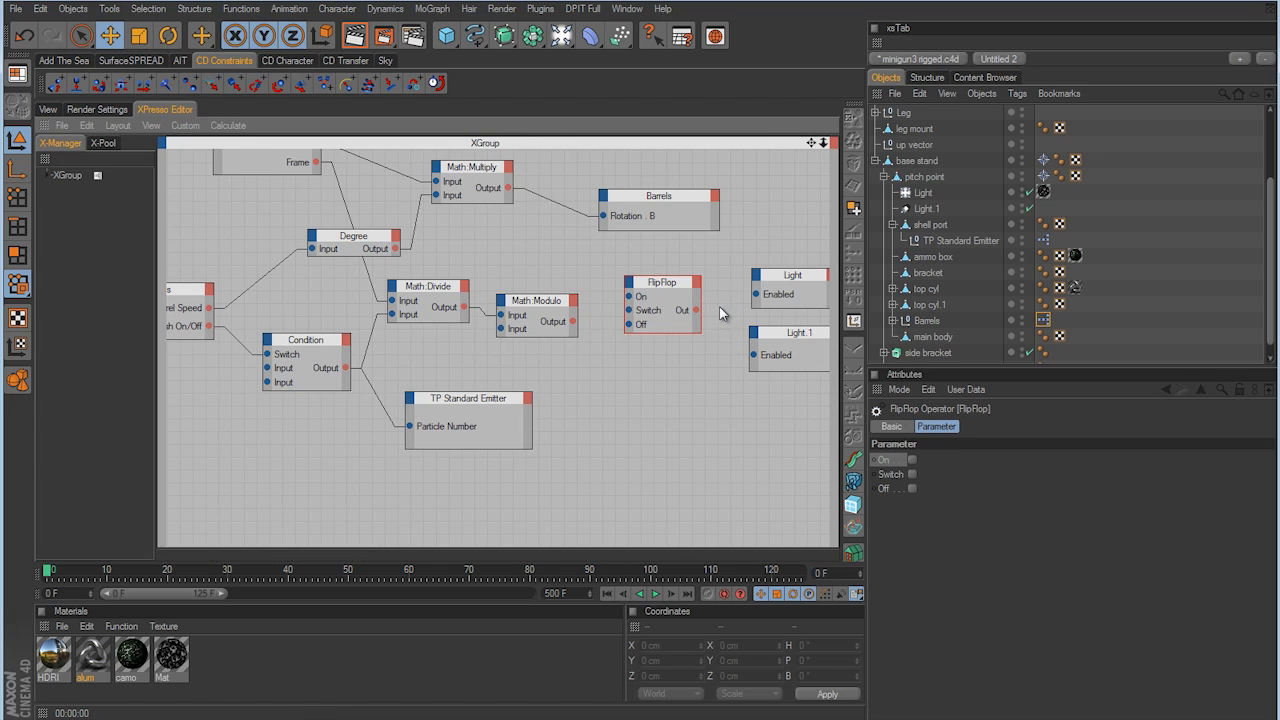
{"action": "left_click_drag", "start_coordinate": [673, 288], "coordinate": [789, 482]}
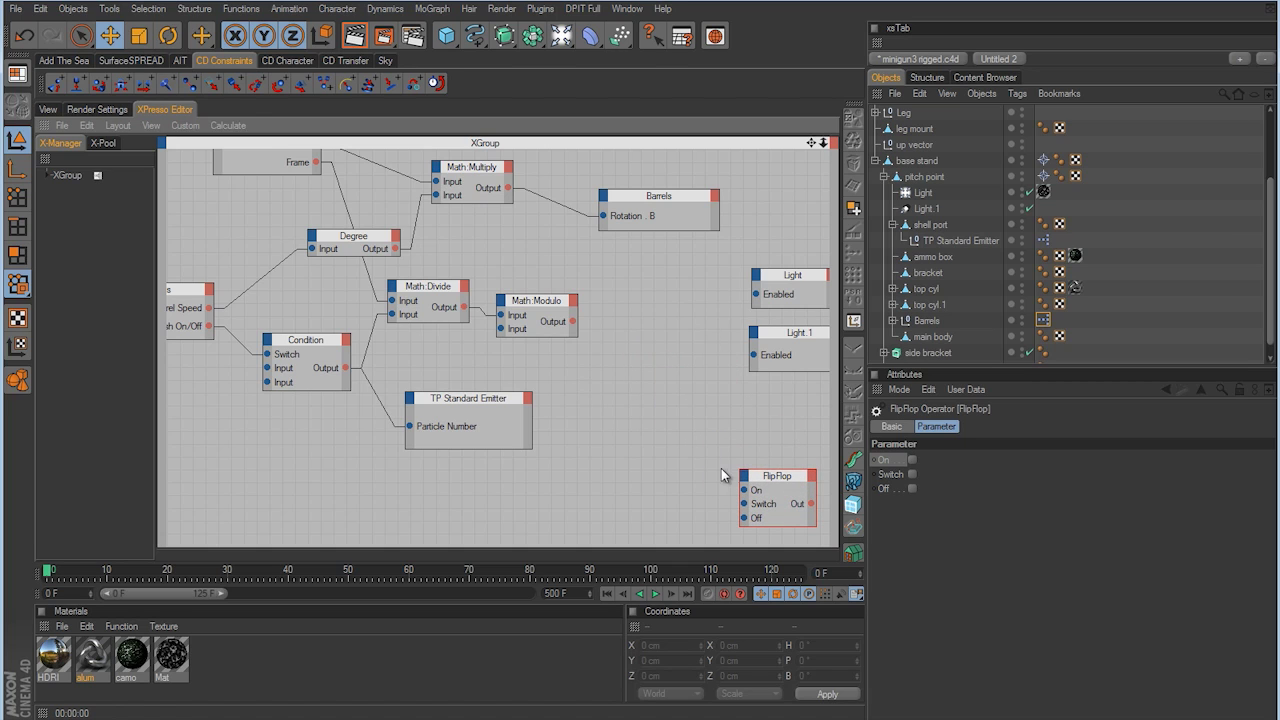
Add two Compare nodes stacked between Math:Modulo and the Light and Light.1 nodes
{"action": "right_click", "coordinate": [604, 394]}
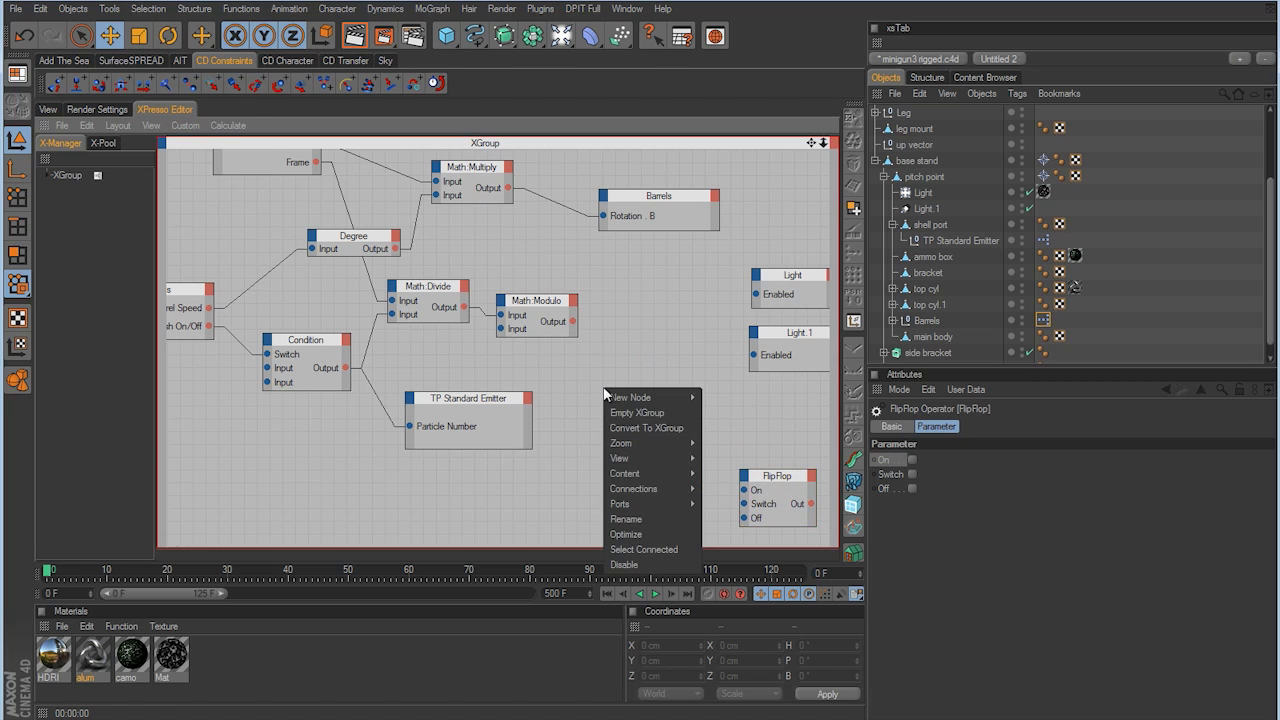
{"action": "mouse_move", "coordinate": [606, 397]}
{"action": "mouse_move", "coordinate": [729, 398]}
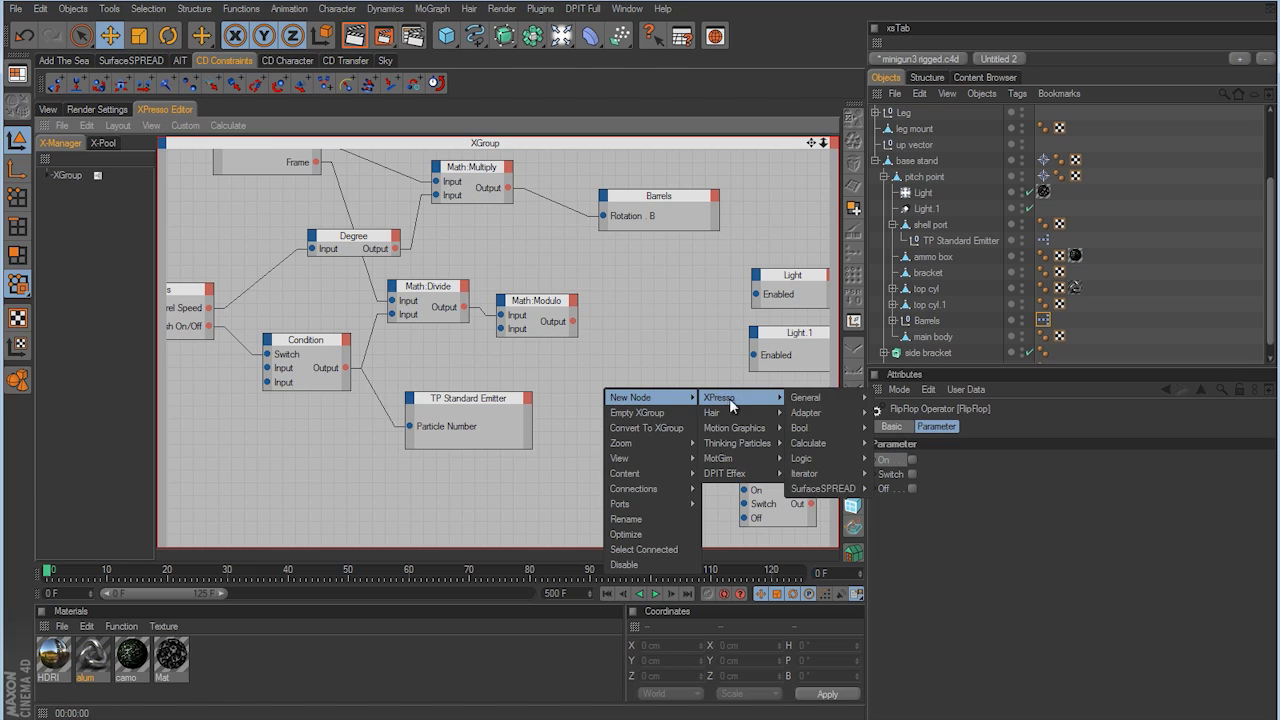
{"action": "mouse_move", "coordinate": [803, 458]}
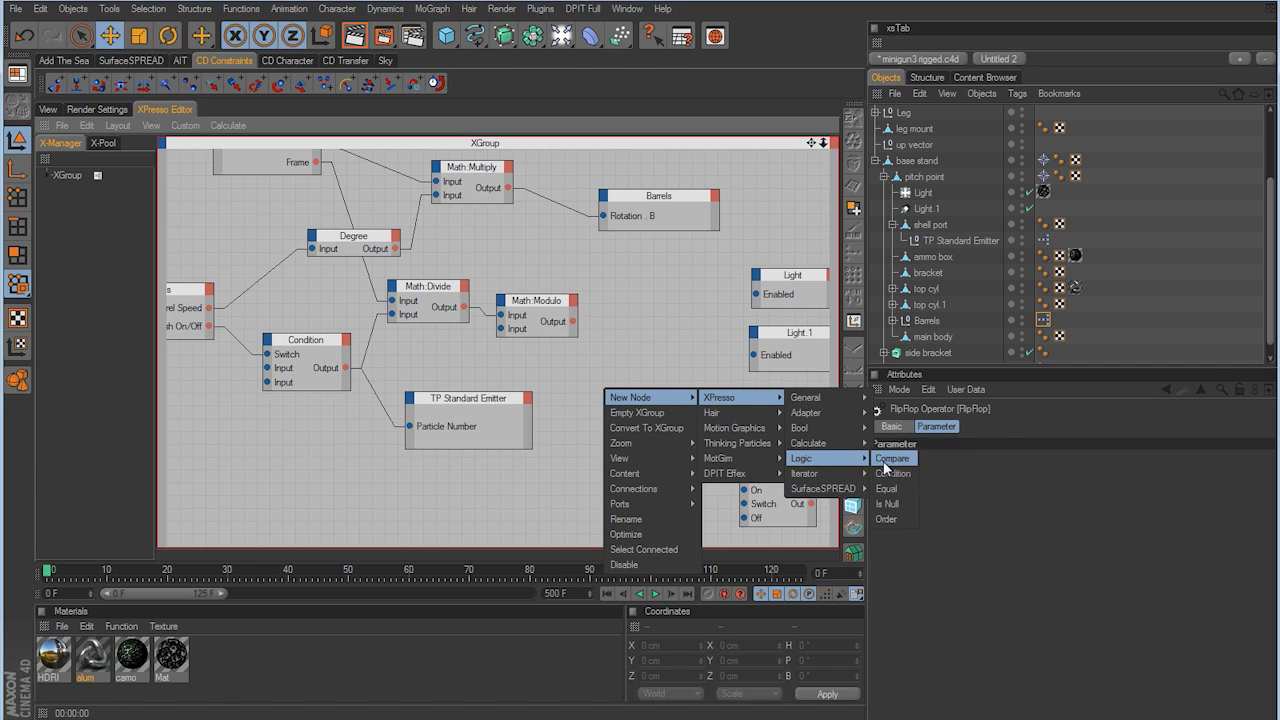
{"action": "left_click", "coordinate": [900, 459]}
{"action": "left_click_drag", "start_coordinate": [613, 373], "coordinate": [657, 330]}
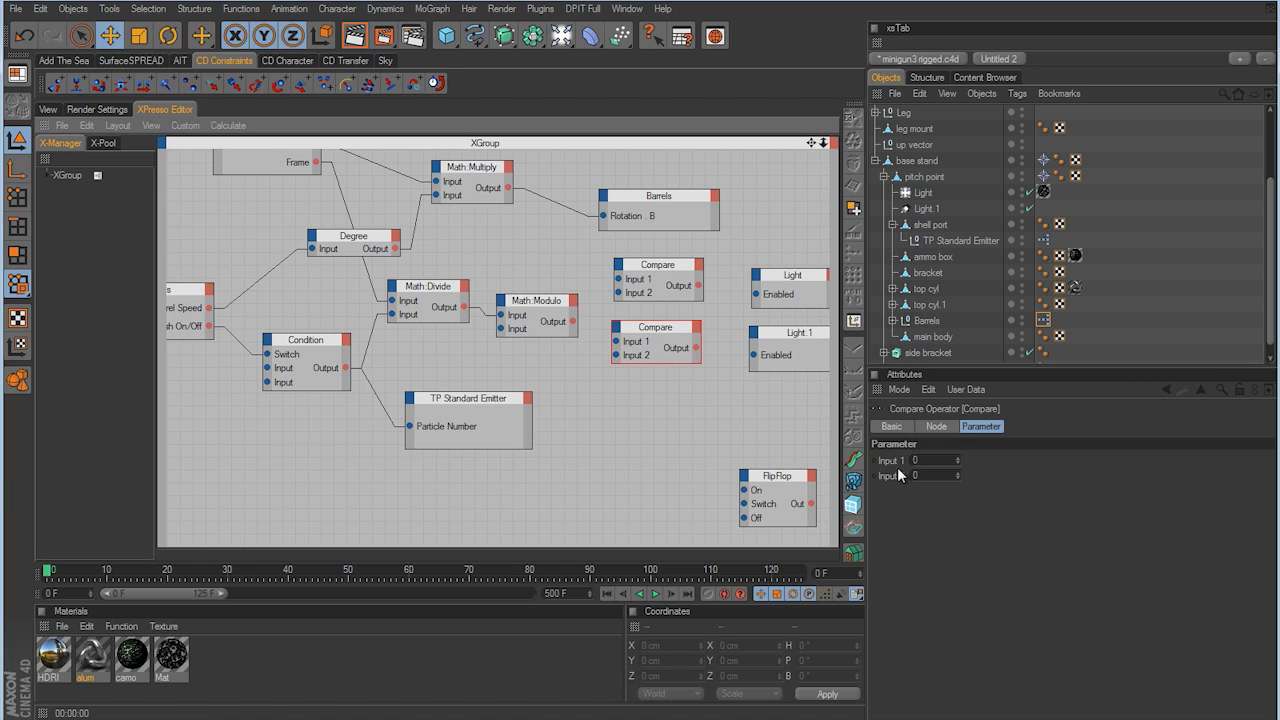
Set Input 2 to 1 on both Compare nodes
{"action": "left_click", "coordinate": [956, 472]}
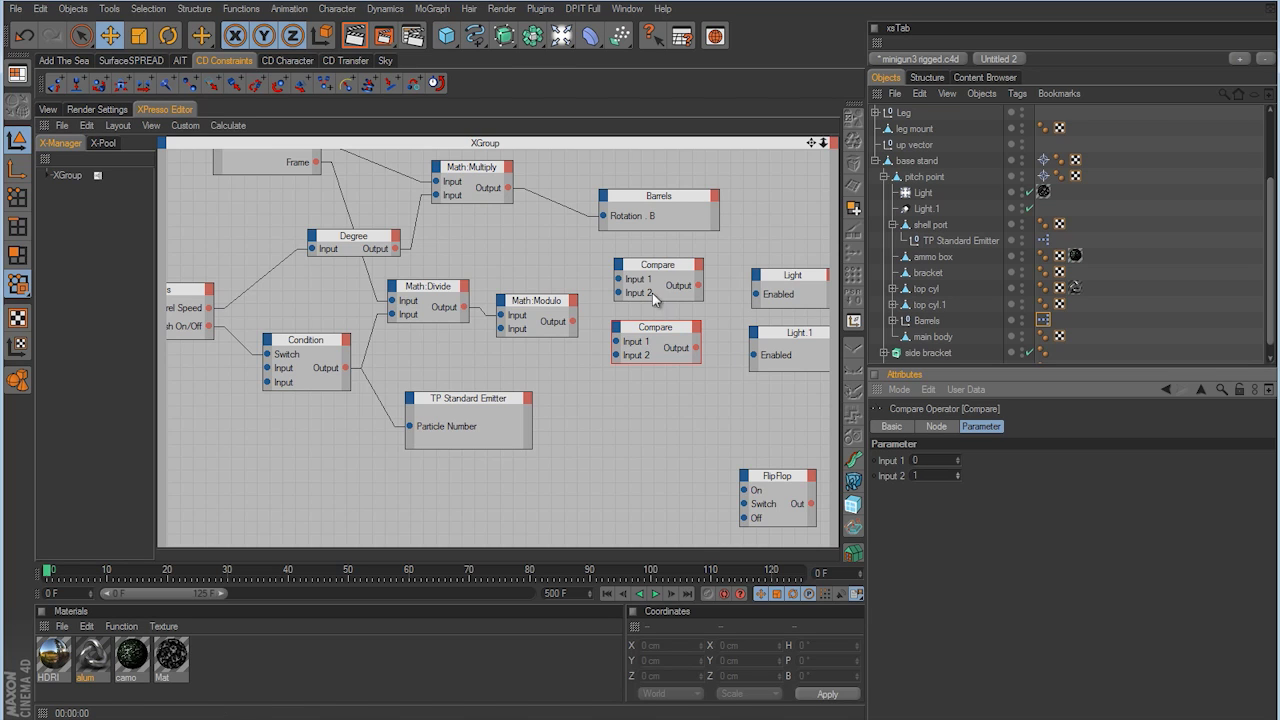
{"action": "left_click", "coordinate": [664, 266]}
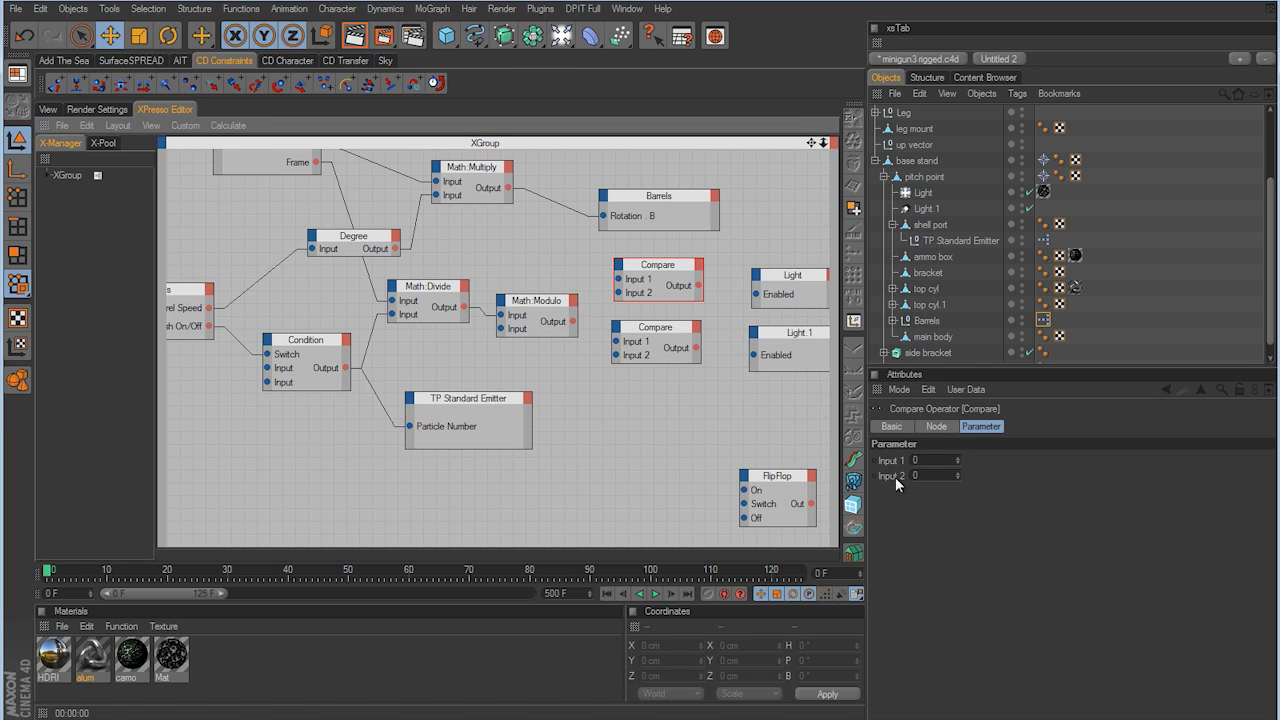
{"action": "left_click", "coordinate": [957, 473]}
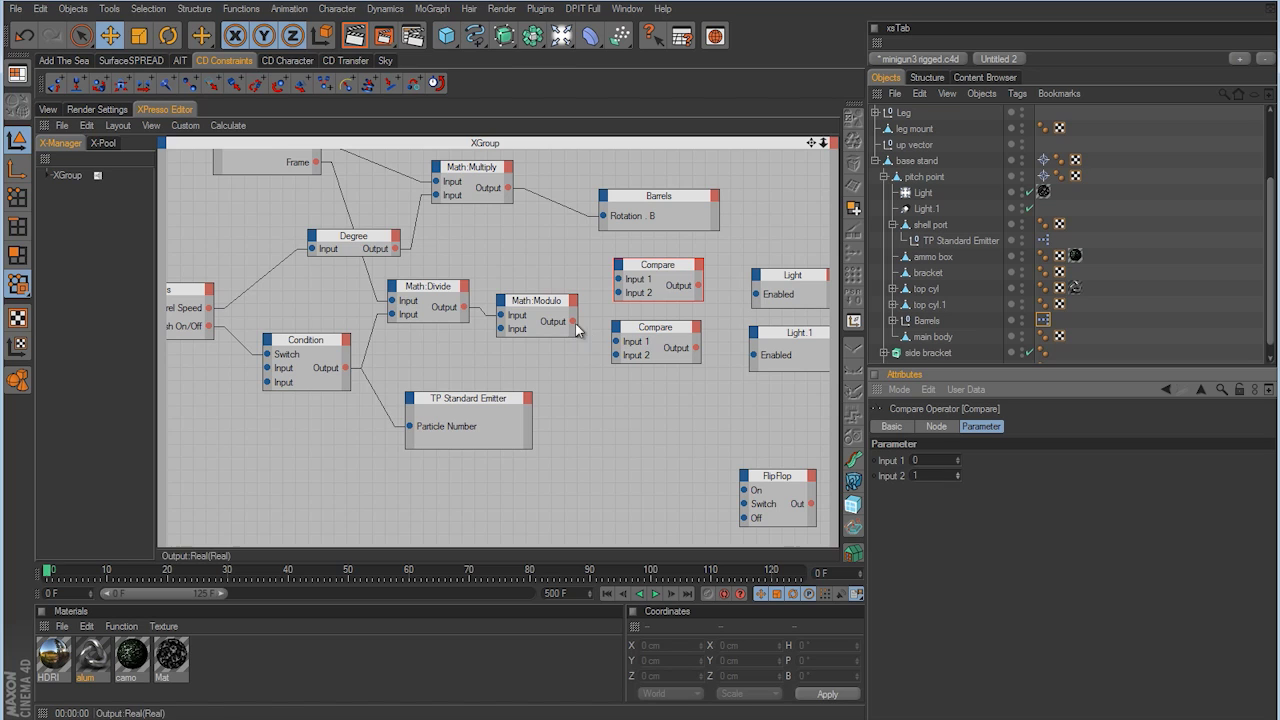
Connect Math:Modulo's output to Input 1 of both Compare nodes, and their outputs to the Enabled inputs of Light and Light.1
{"action": "left_click_drag", "start_coordinate": [573, 321], "coordinate": [618, 280]}
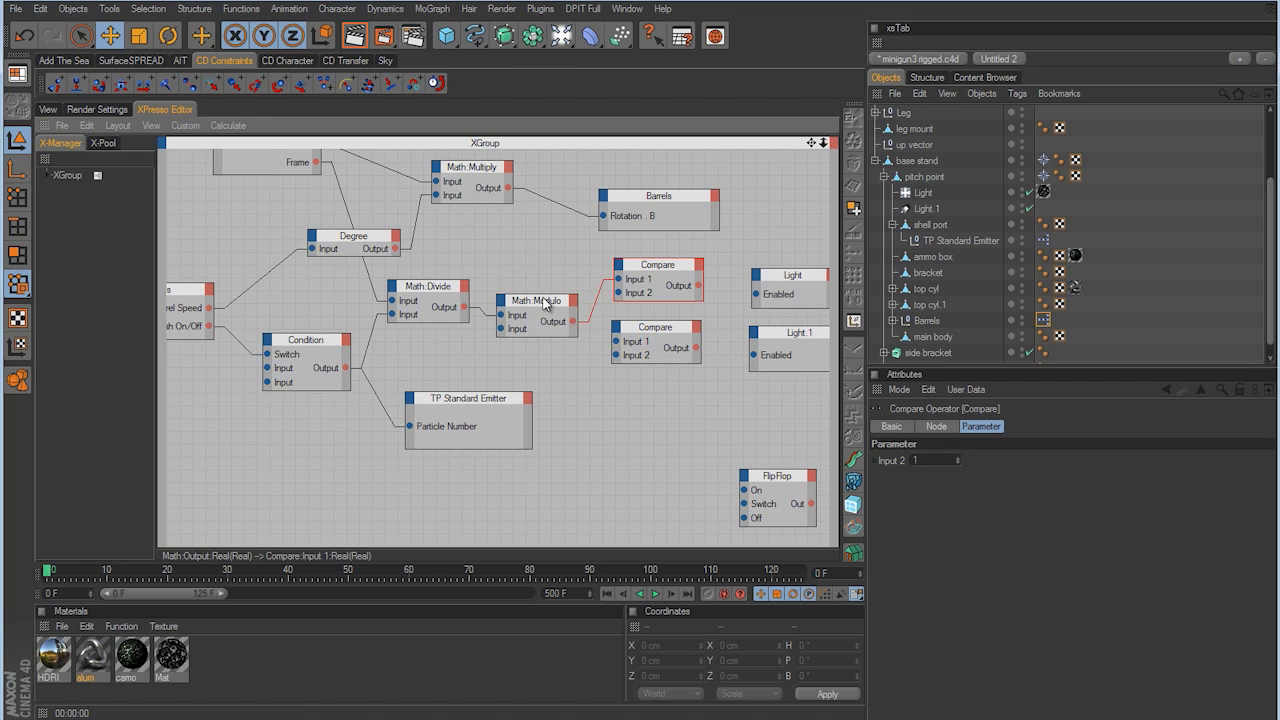
{"action": "left_click_drag", "start_coordinate": [570, 323], "coordinate": [616, 342]}
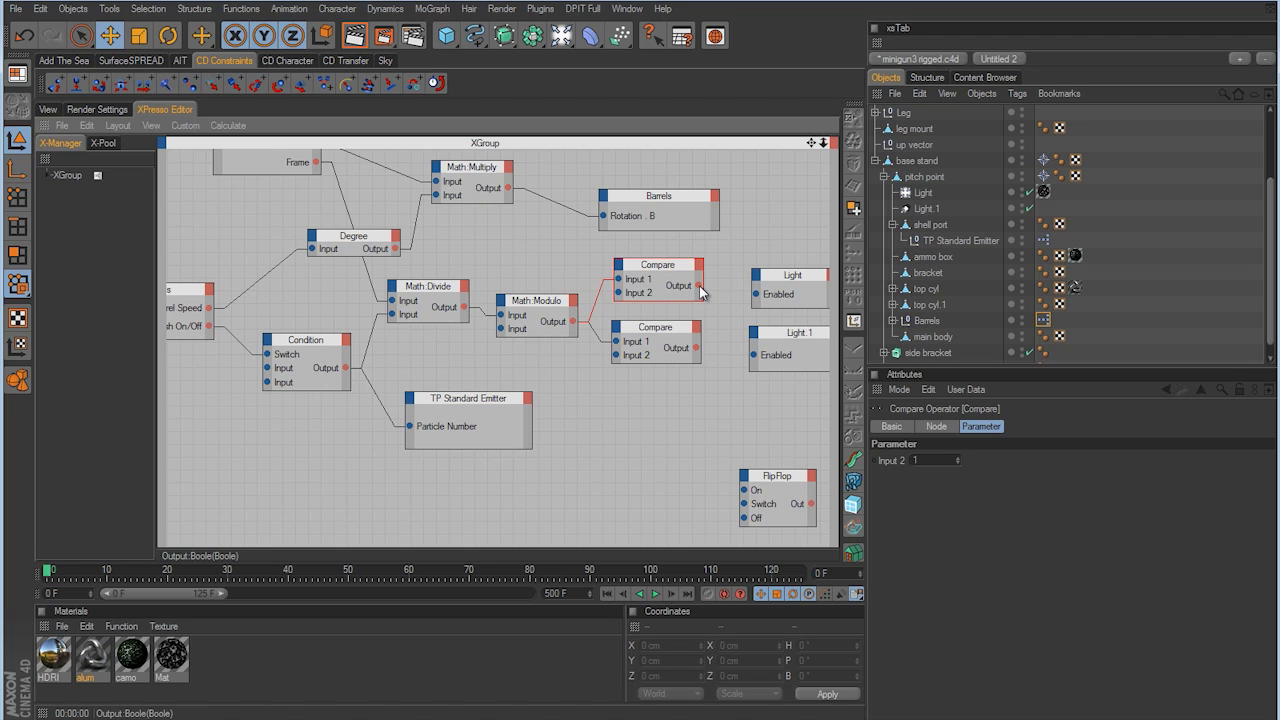
{"action": "left_click_drag", "start_coordinate": [698, 286], "coordinate": [756, 294]}
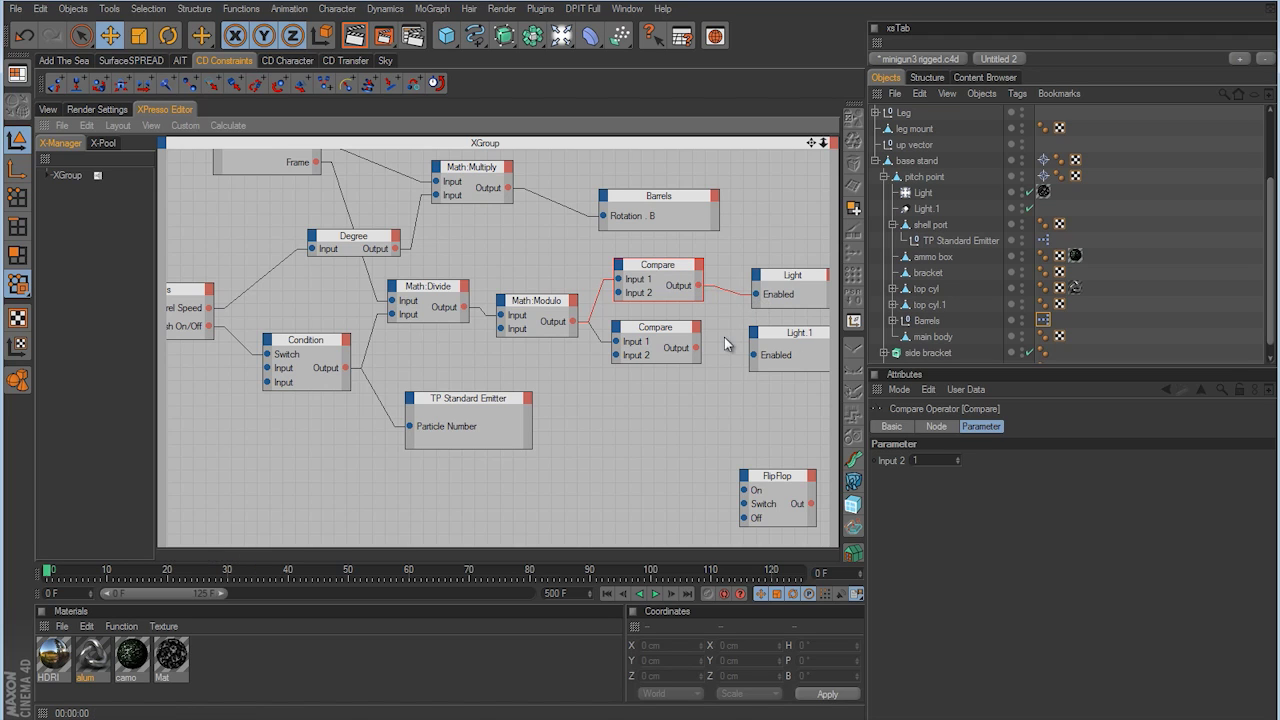
{"action": "left_click_drag", "start_coordinate": [759, 362], "coordinate": [756, 357]}
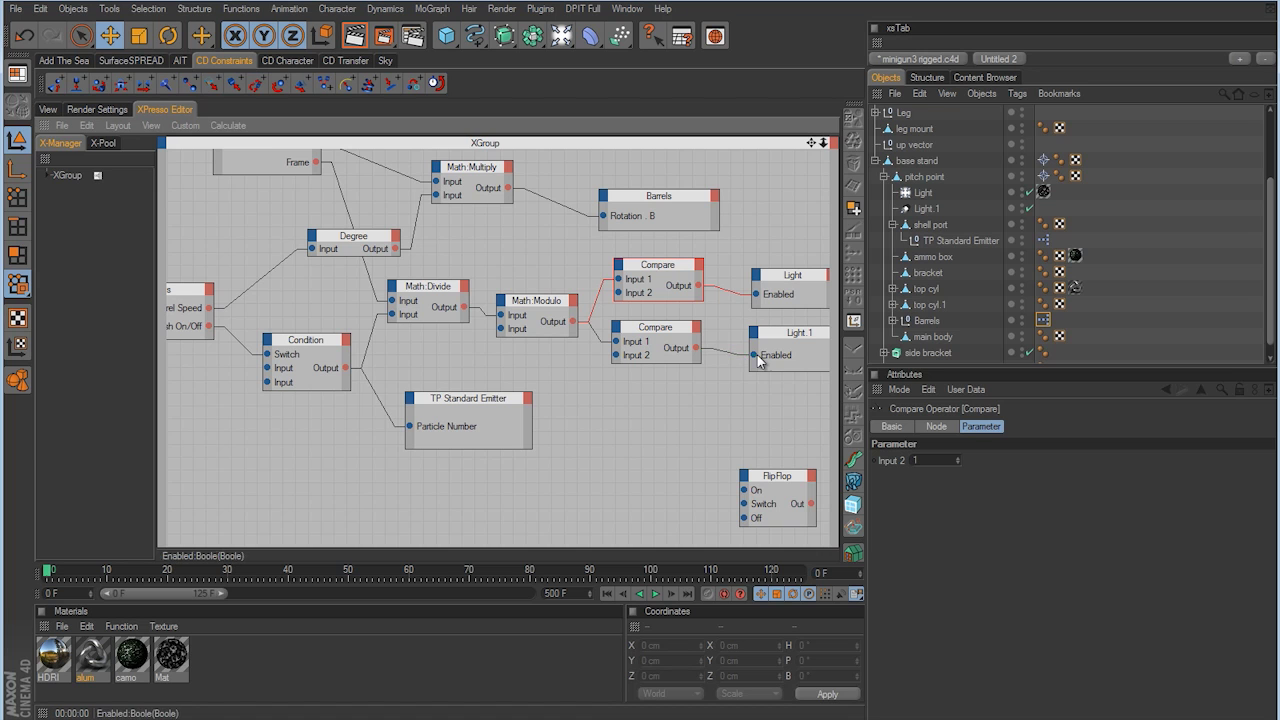
Play the animation in the 3D view through frame 50 to check when the muzzle flash lights switch off
{"action": "left_click", "coordinate": [47, 109]}
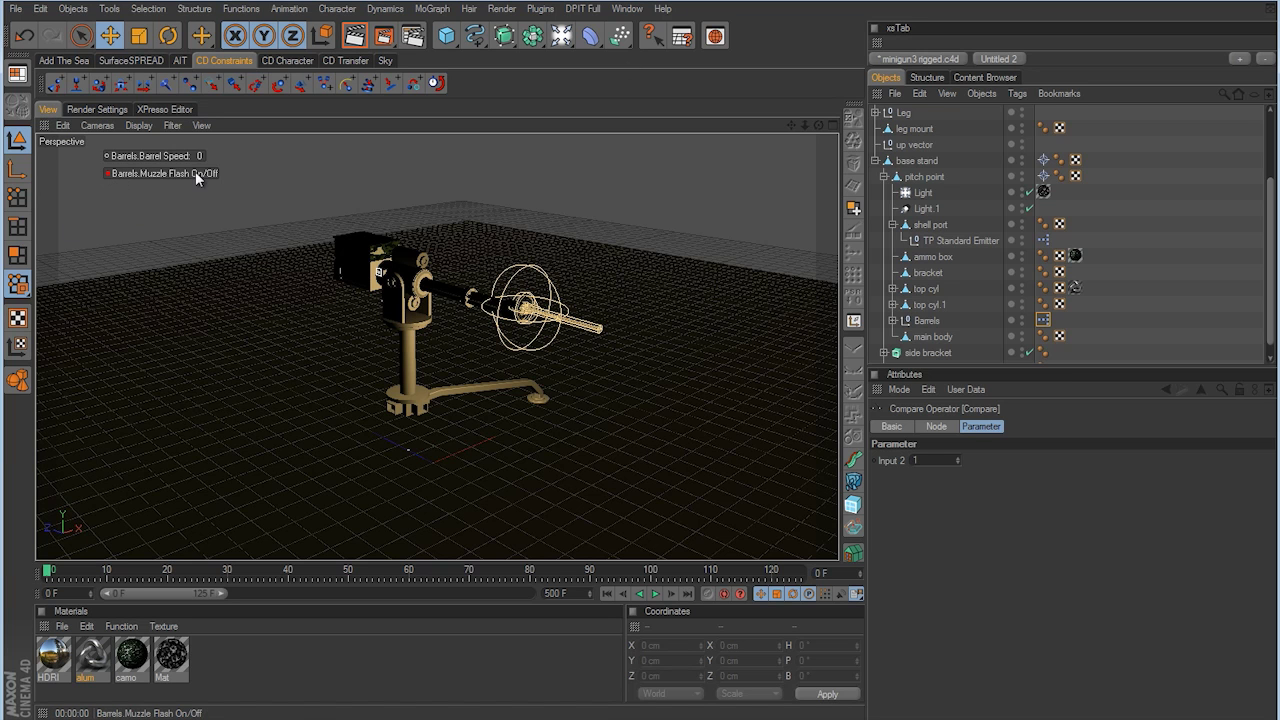
{"action": "left_click", "coordinate": [656, 594]}
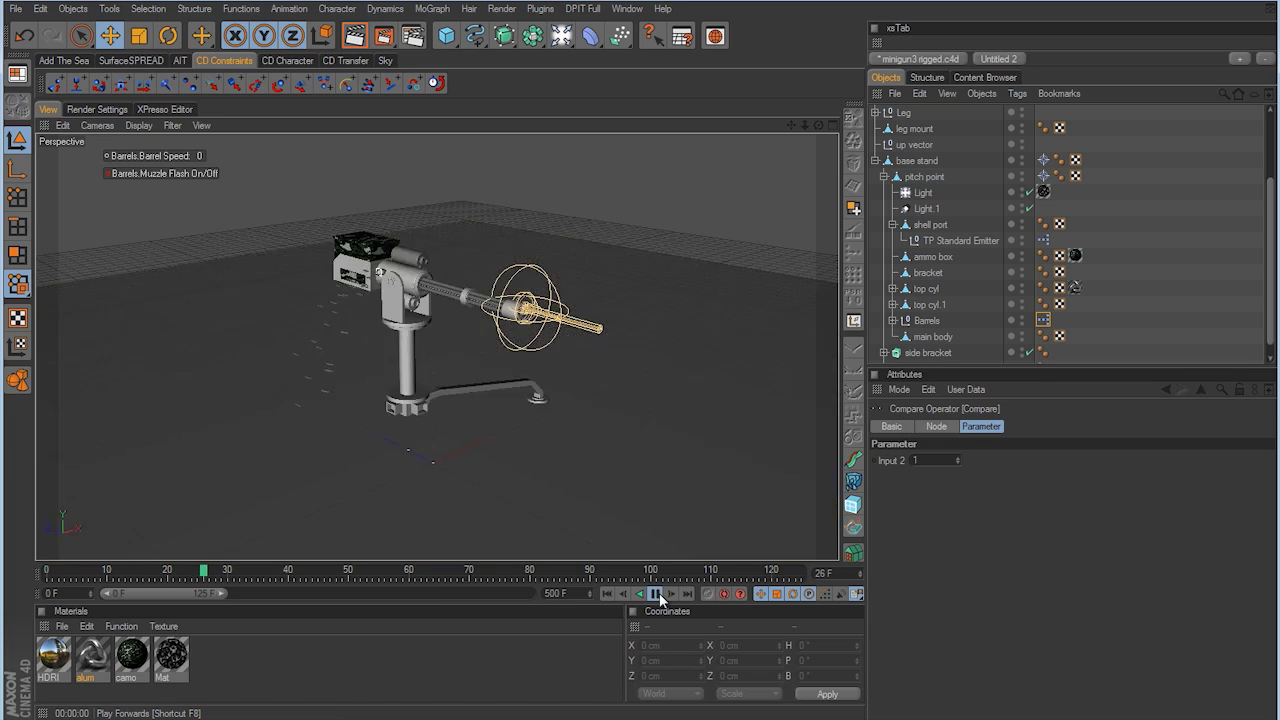
{"action": "left_click", "coordinate": [656, 594]}
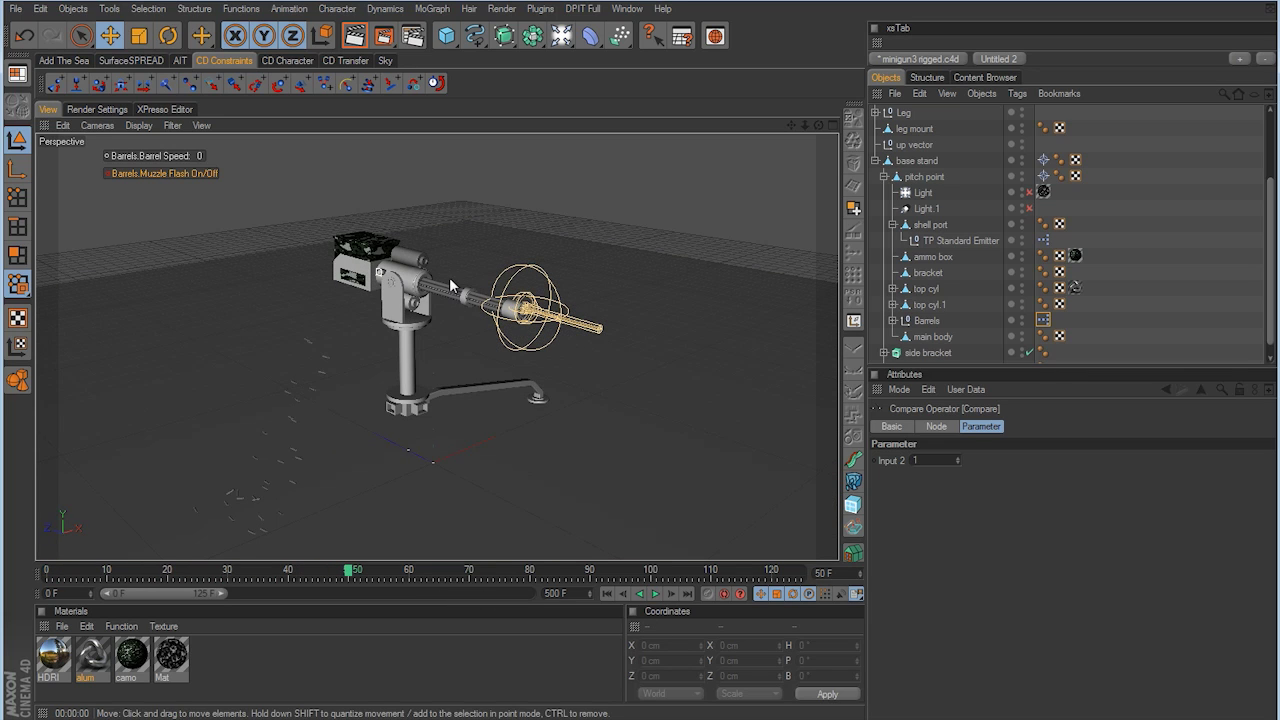
Replay the animation from the first frame, then scrub back to frame 11 to check the muzzle flash lights and shell casings
{"action": "left_click", "coordinate": [607, 593]}
{"action": "left_click", "coordinate": [656, 593]}
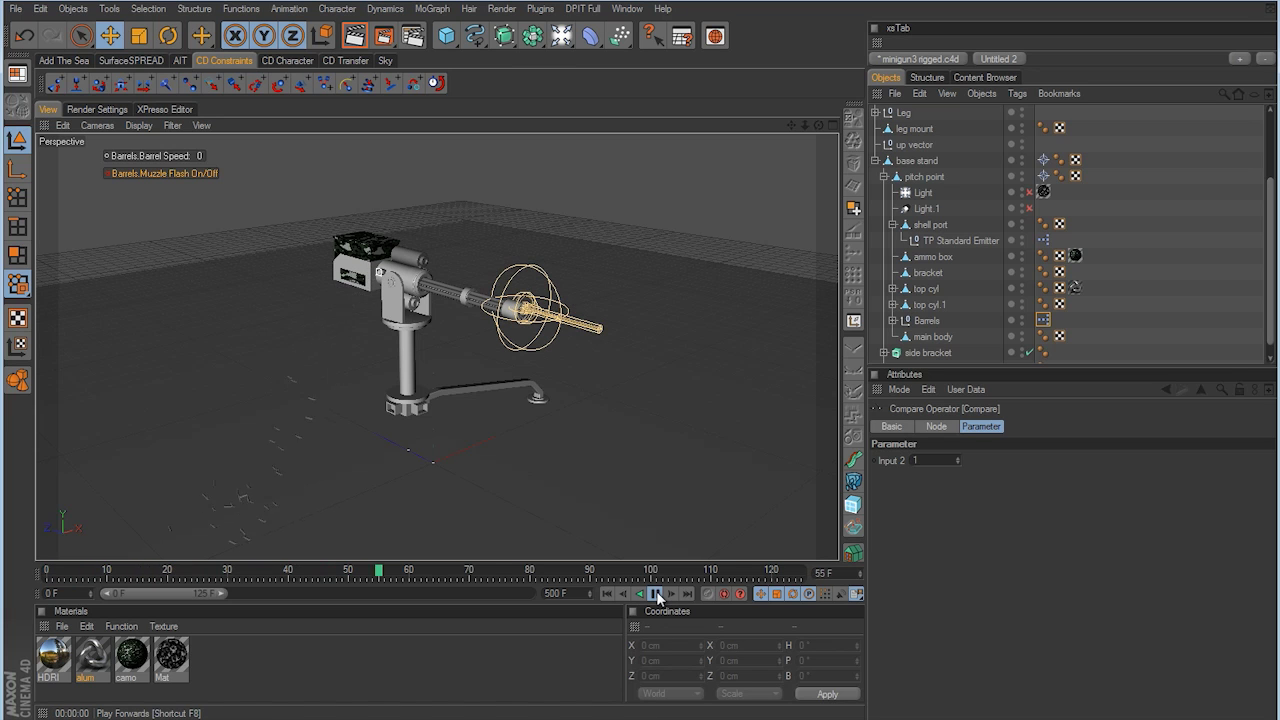
{"action": "left_click", "coordinate": [657, 594]}
{"action": "mouse_move", "coordinate": [458, 578]}
{"action": "left_mouse_down"}
{"action": "mouse_move", "coordinate": [36, 580]}
{"action": "mouse_move", "coordinate": [114, 574]}
{"action": "left_mouse_up"}
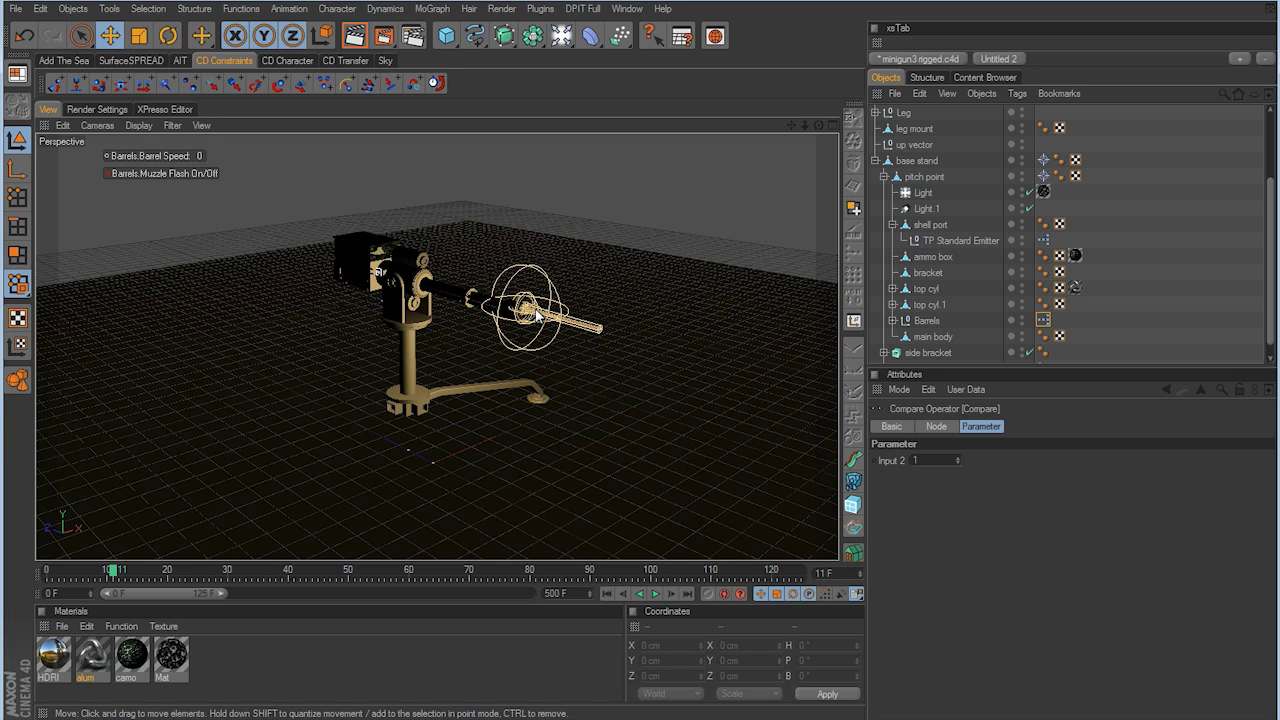
Switch off the Barrels muzzle flash control at frame 11, replay the animation from frame 0, and return to the first frame
{"action": "left_click", "coordinate": [213, 173]}
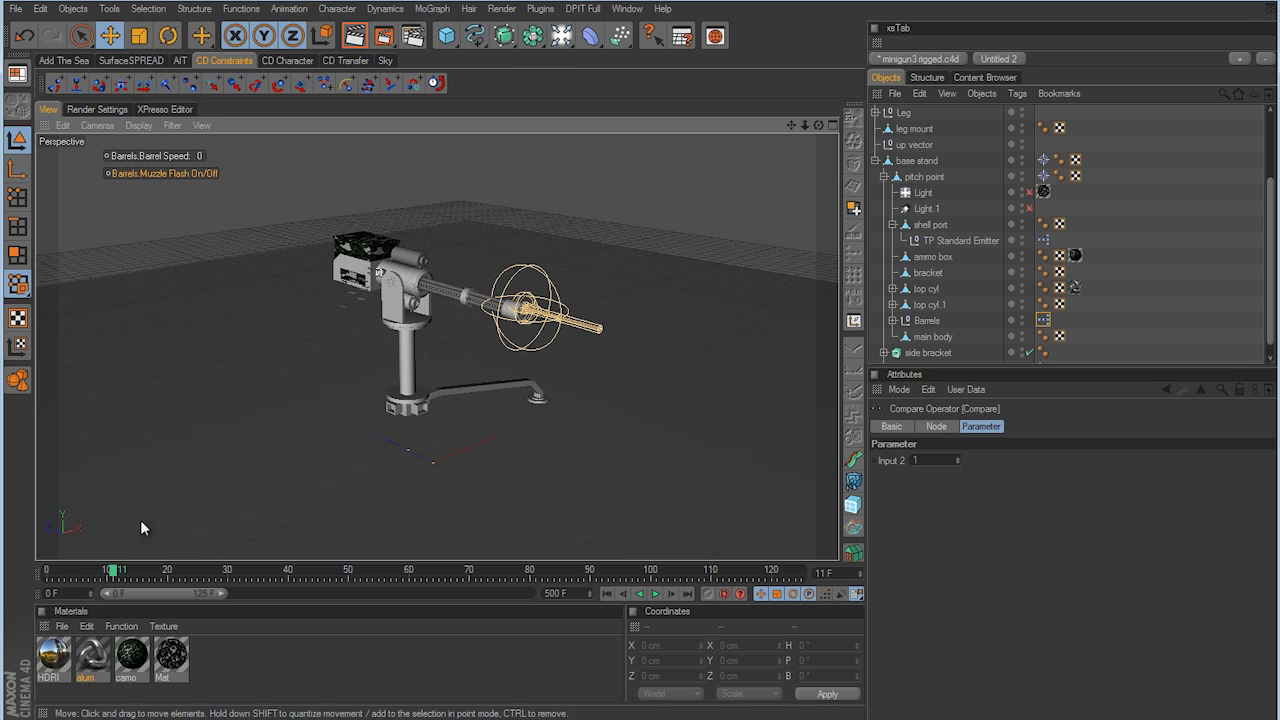
{"action": "left_click_drag", "start_coordinate": [114, 572], "coordinate": [46, 574]}
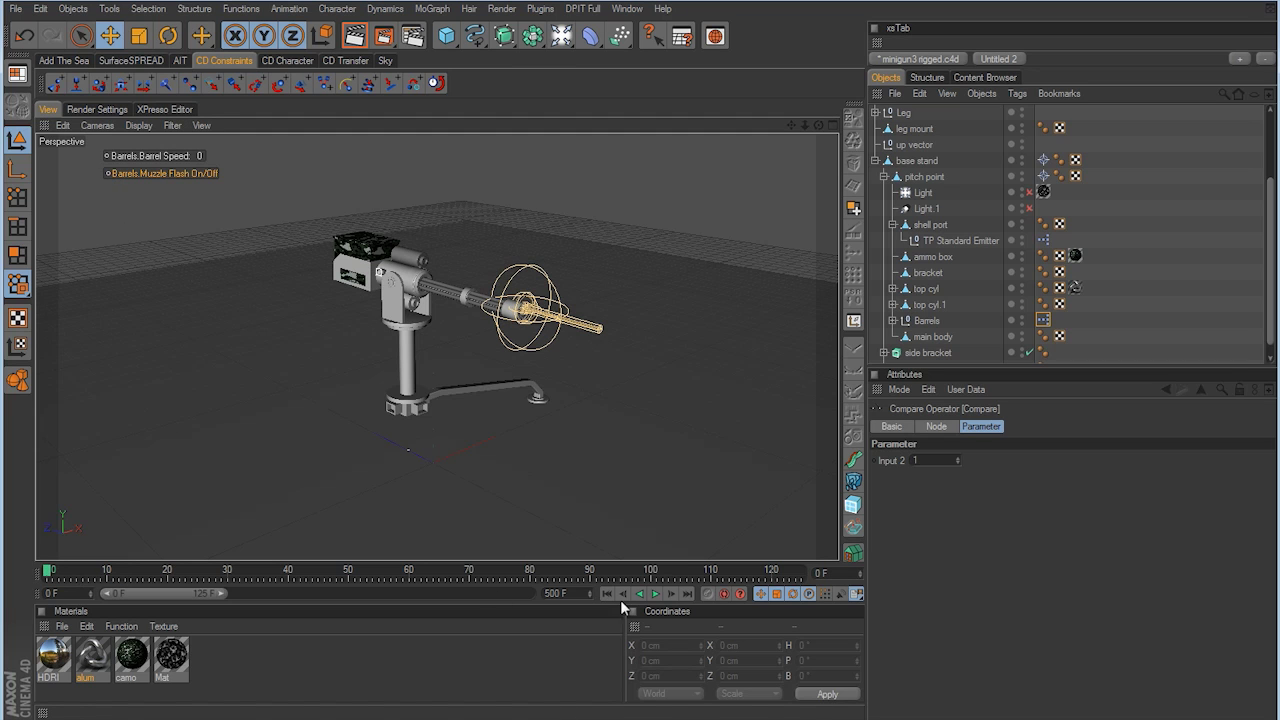
{"action": "left_click", "coordinate": [655, 593]}
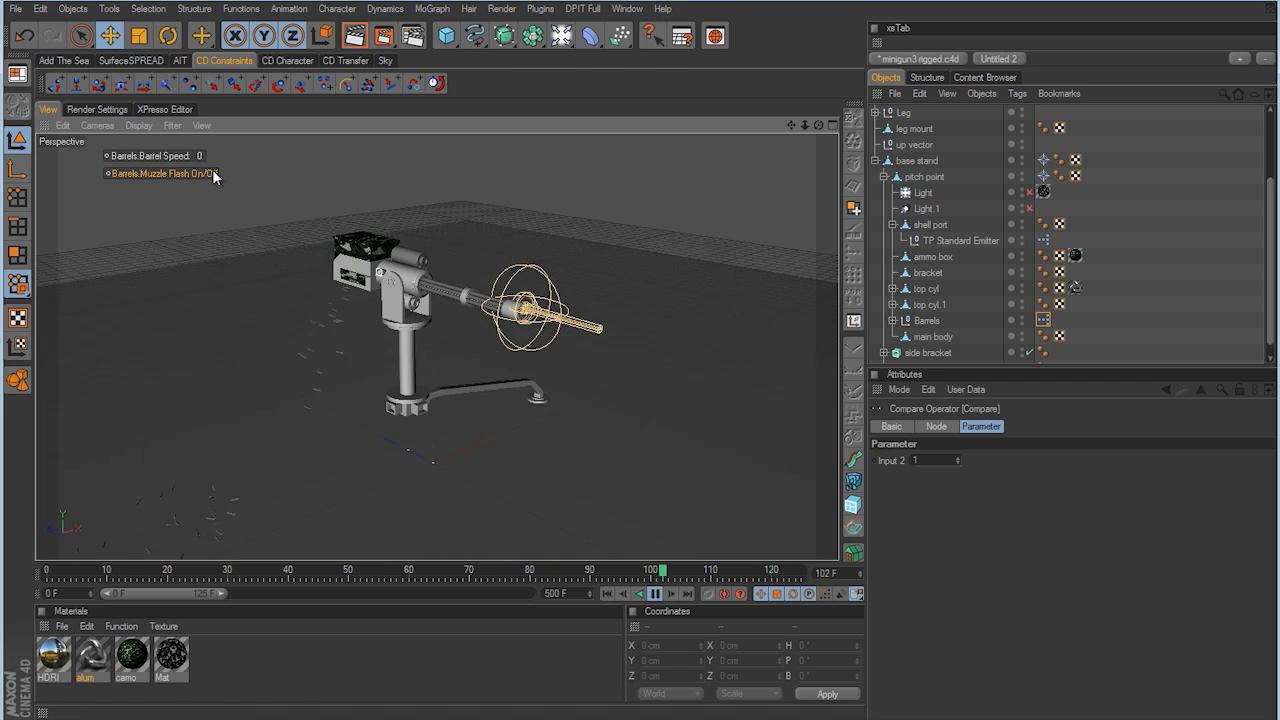
{"action": "left_click", "coordinate": [607, 594]}
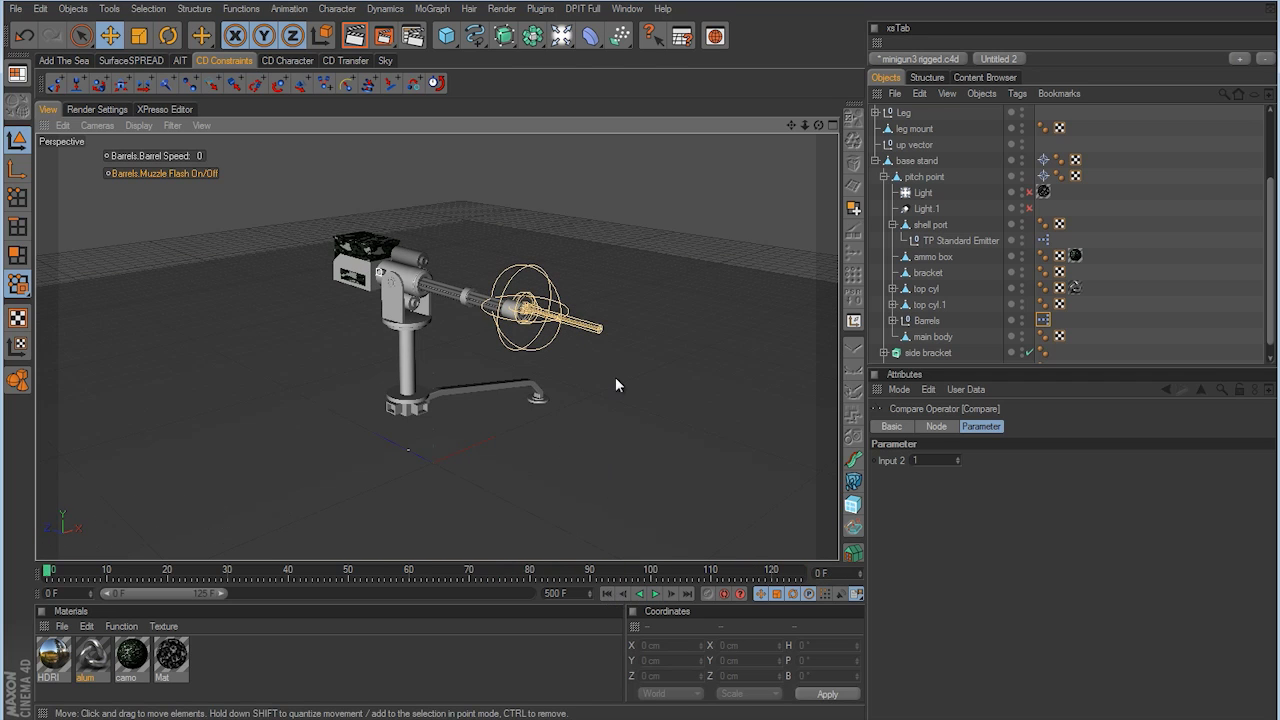